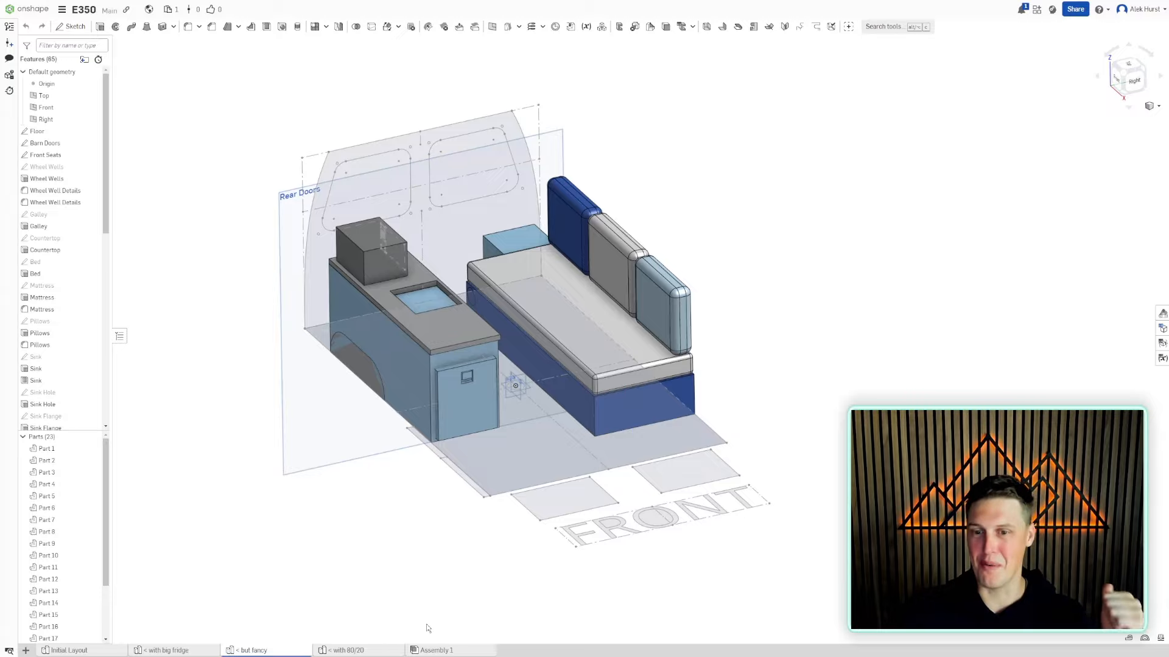
{"action": "right_click_drag", "start_coordinate": [467, 539], "coordinate": [442, 526]}
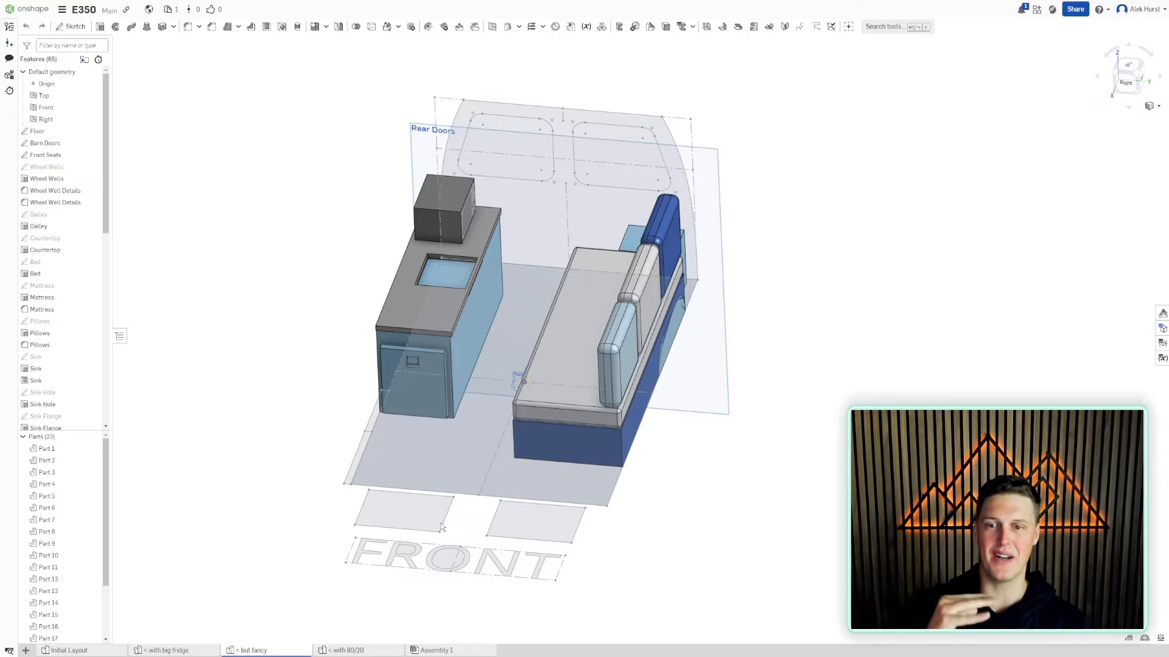
{"action": "right_click_drag", "start_coordinate": [681, 485], "coordinate": [683, 485]}
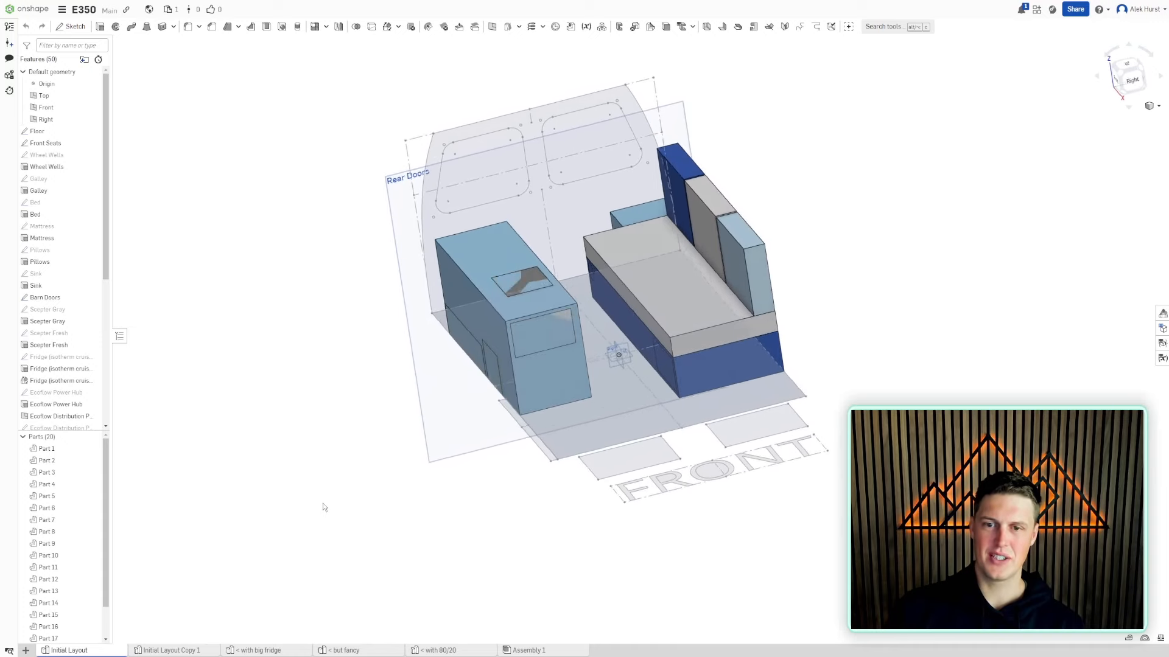
Leave the E350 document and create a new public document named Tutorial
{"action": "left_click", "coordinate": [34, 12]}
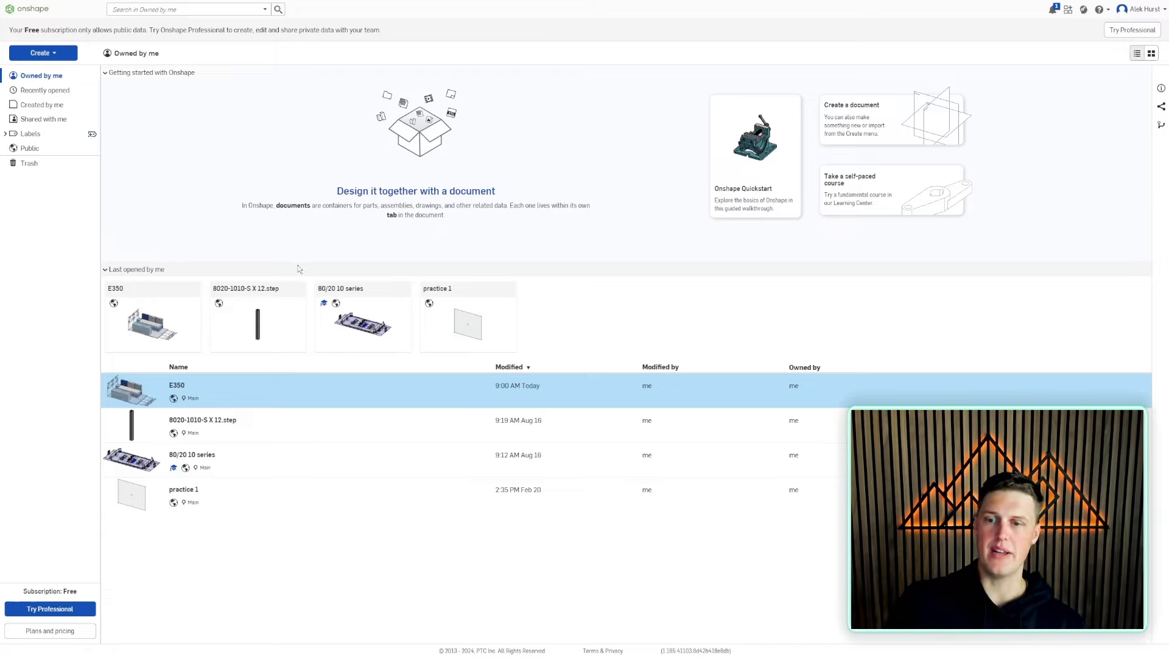
{"action": "left_click", "coordinate": [52, 55]}
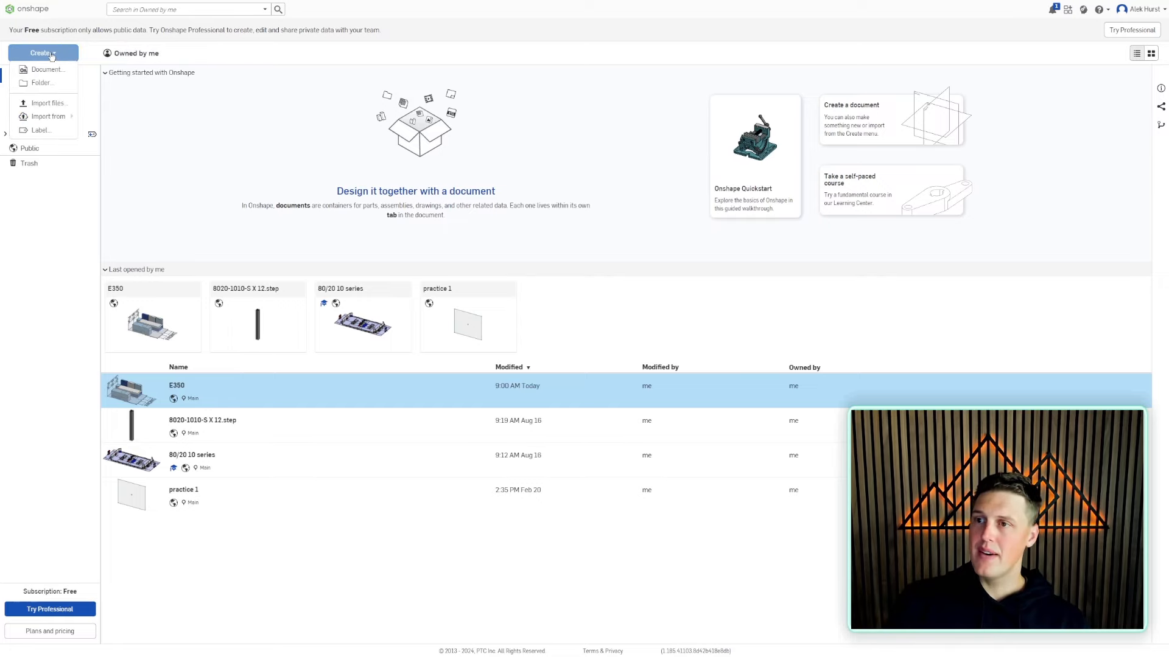
{"action": "left_click", "coordinate": [46, 69]}
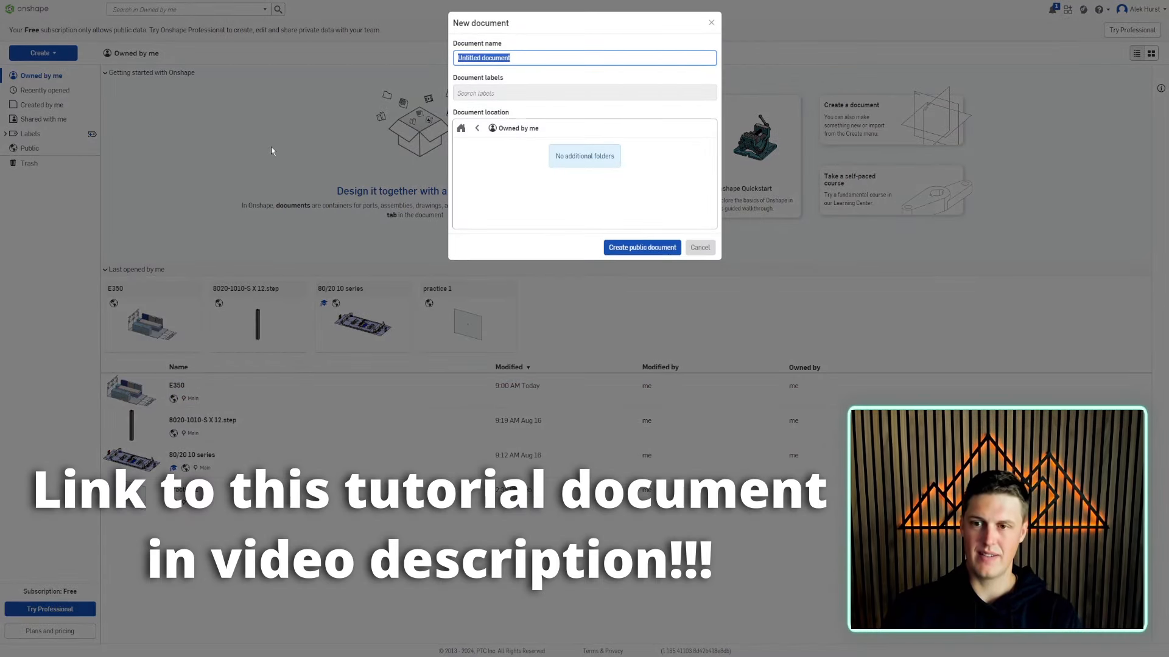
{"action": "type", "text": "Tutorial"}
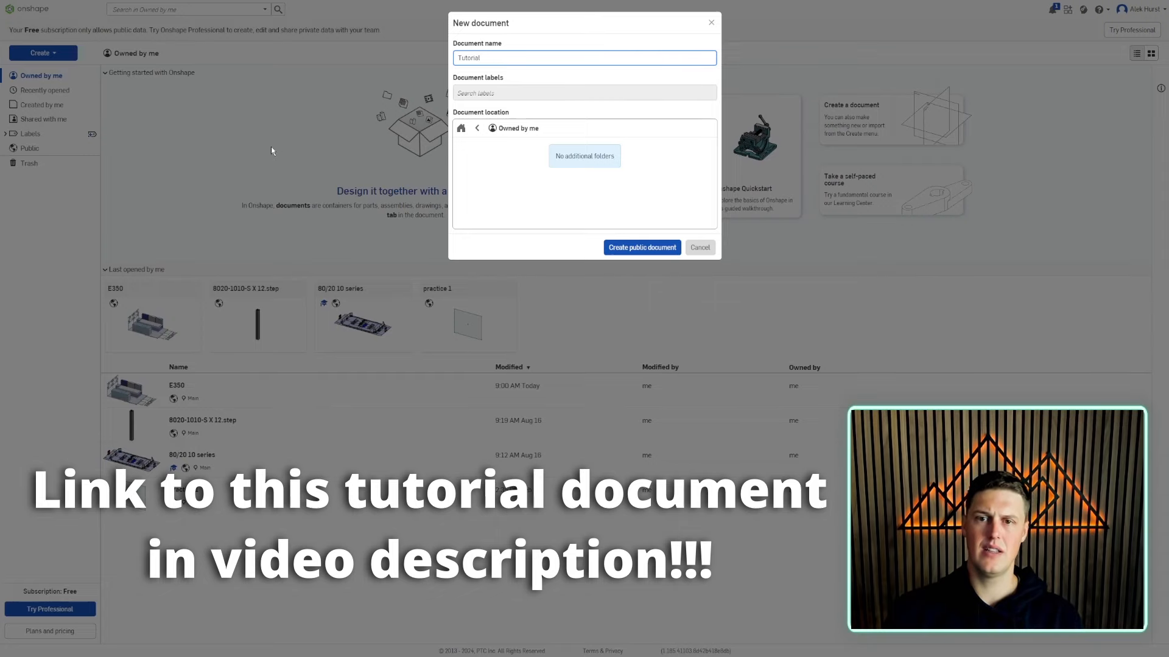
{"action": "left_click", "coordinate": [622, 248]}
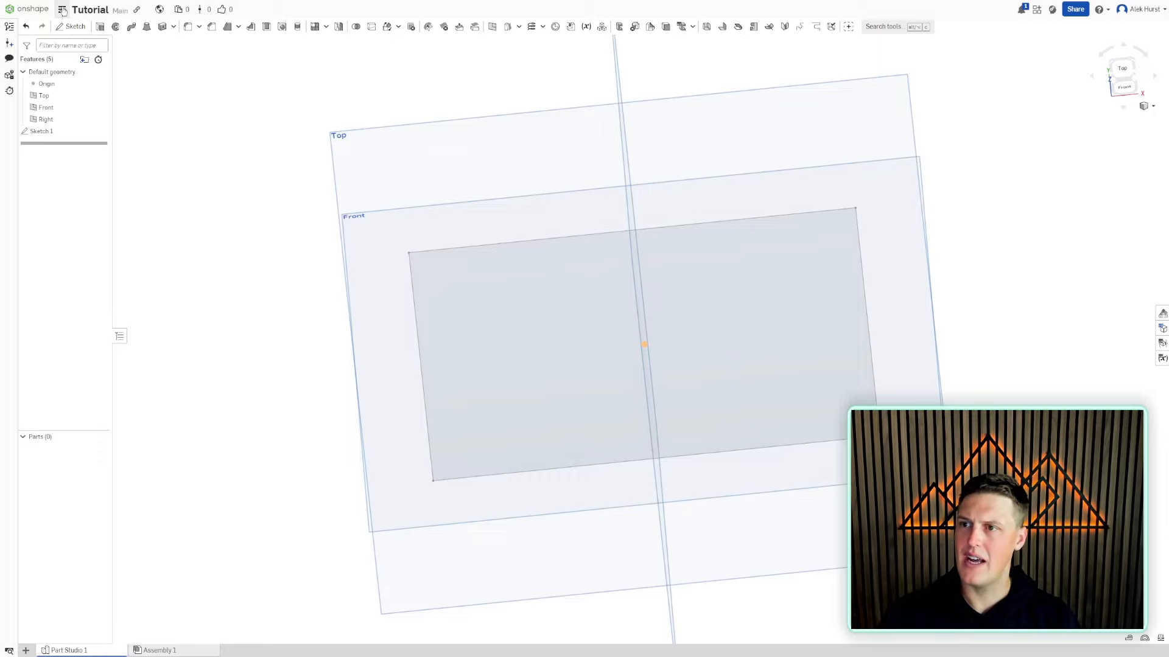
Set the workspace's default length unit to inch
{"action": "left_click", "coordinate": [63, 11]}
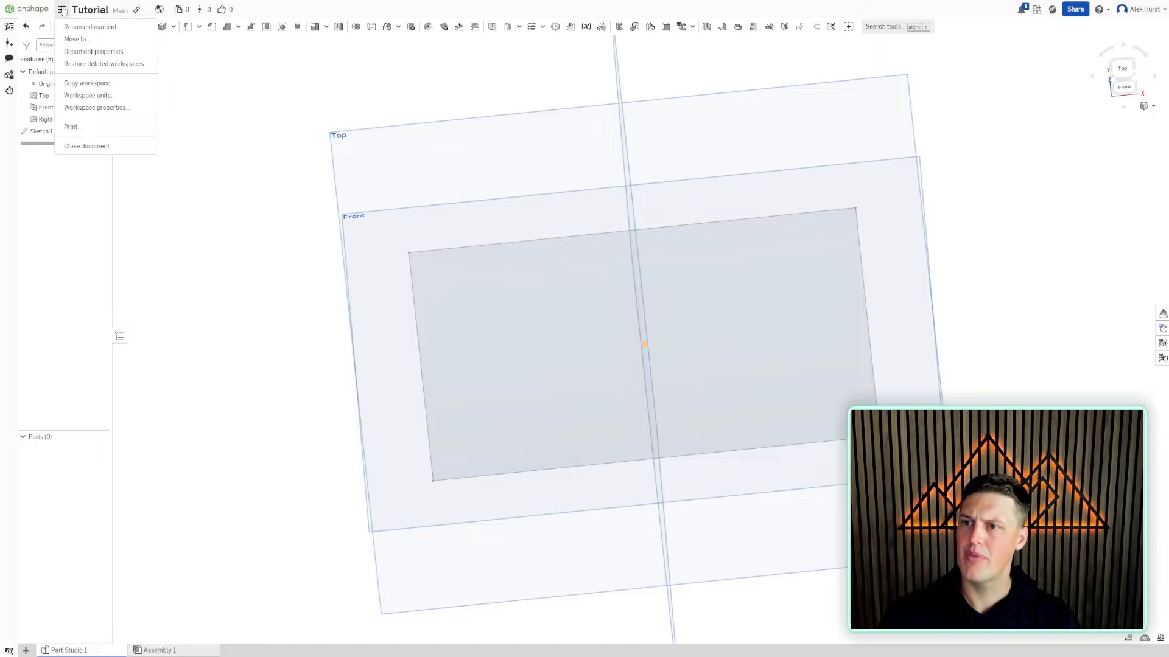
{"action": "left_click", "coordinate": [142, 96]}
{"action": "left_click", "coordinate": [201, 82]}
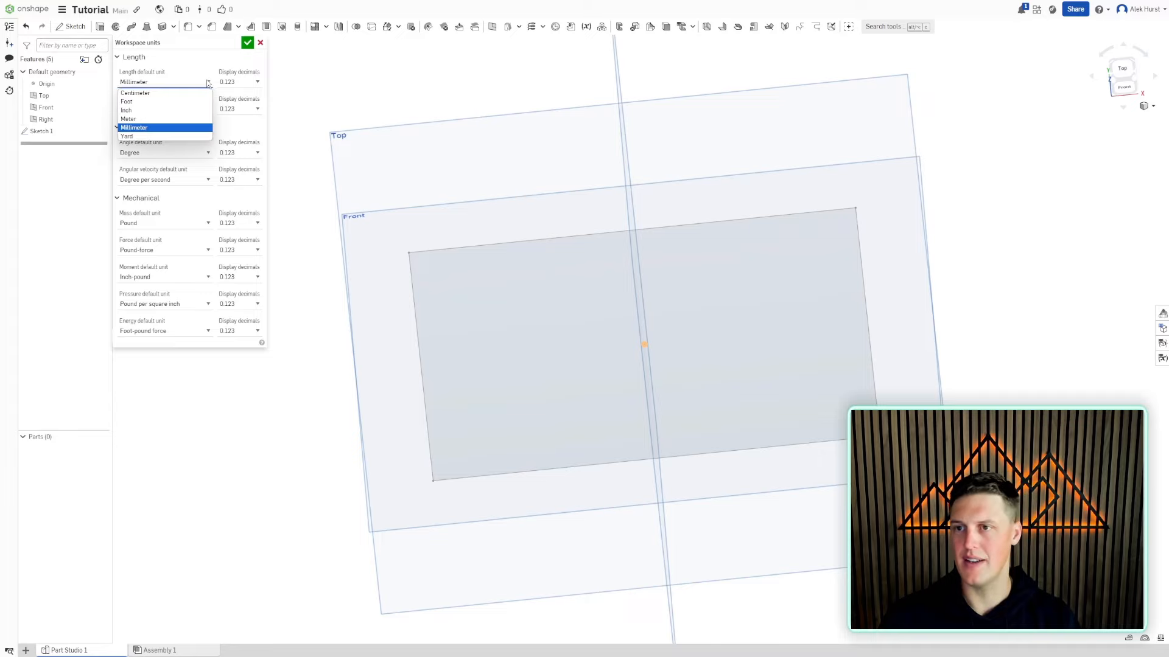
{"action": "left_click", "coordinate": [201, 110]}
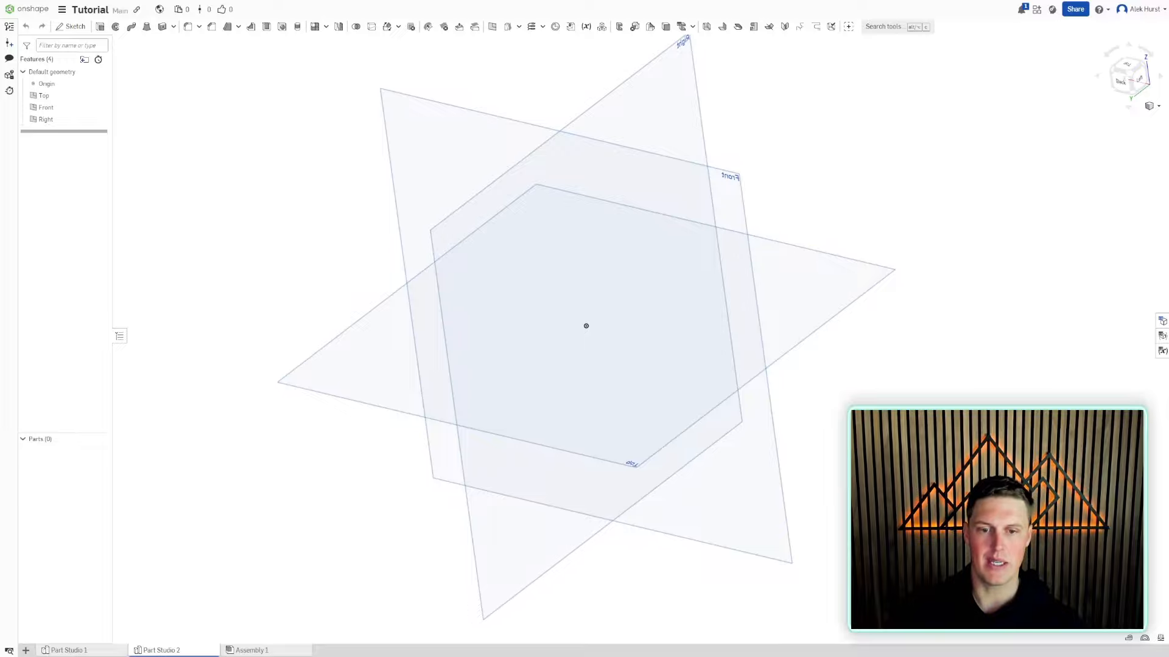
Examine the default Top, Front and Right planes from several angles, rotating, panning and switching to standard views
{"action": "right_click_drag", "start_coordinate": [913, 396], "coordinate": [735, 420]}
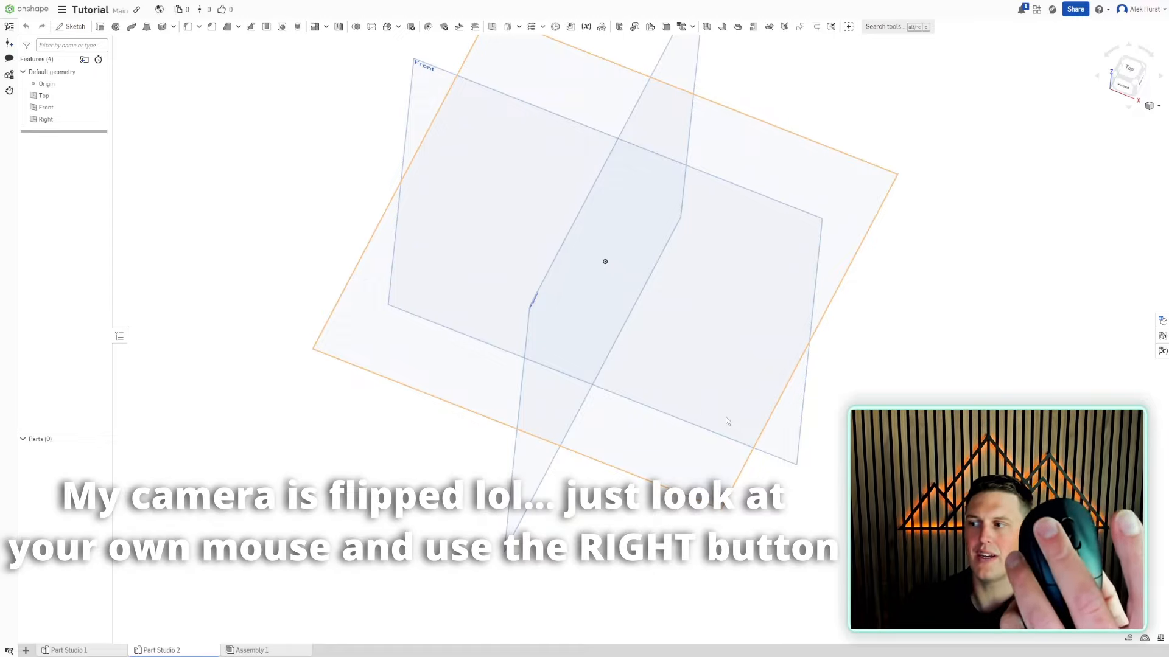
{"action": "right_click_drag", "start_coordinate": [726, 421], "coordinate": [800, 381]}
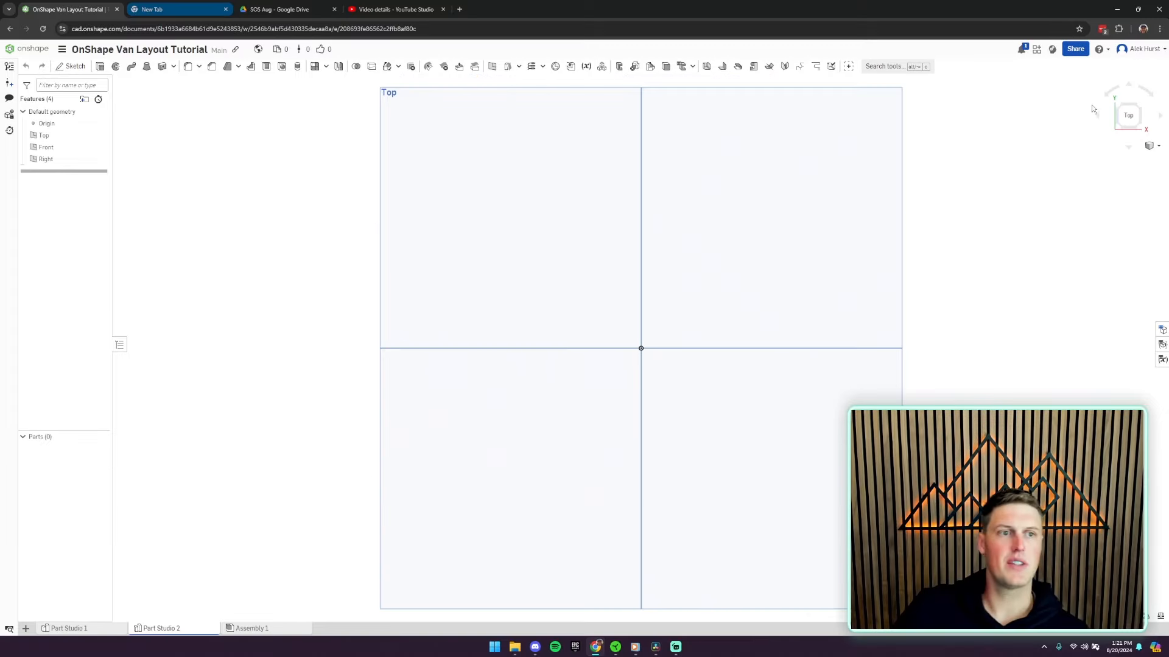
{"action": "left_click", "coordinate": [1145, 97]}
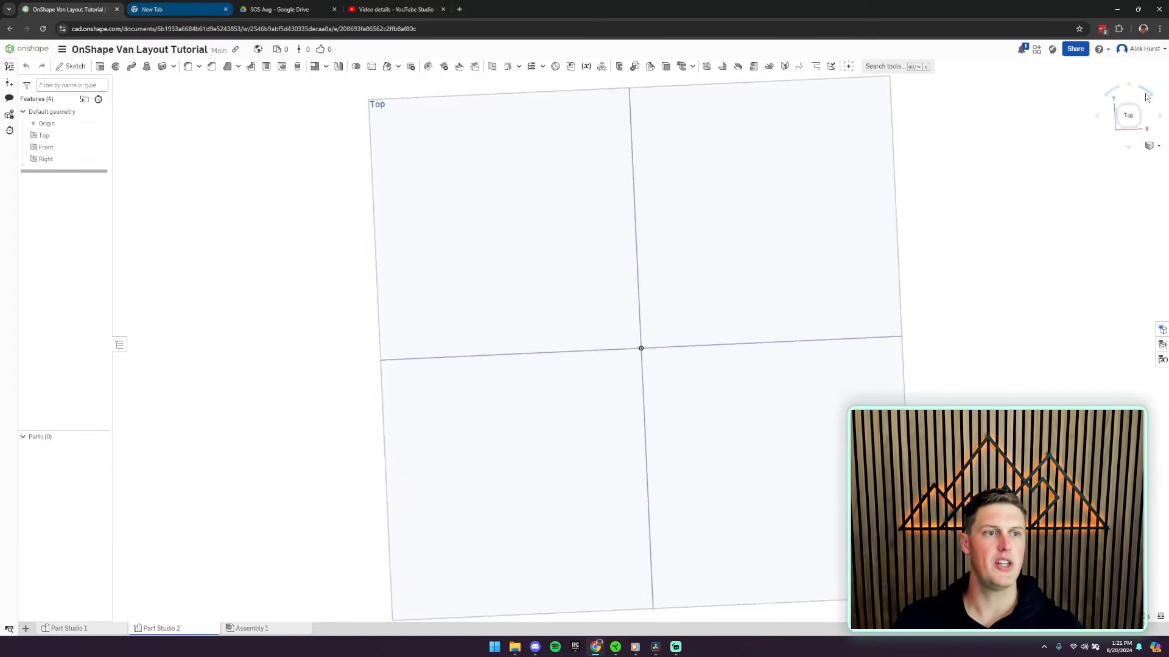
{"action": "left_click", "coordinate": [1128, 86]}
{"action": "left_click", "coordinate": [1127, 86]}
{"action": "left_click", "coordinate": [1128, 86]}
{"action": "left_click", "coordinate": [1127, 86]}
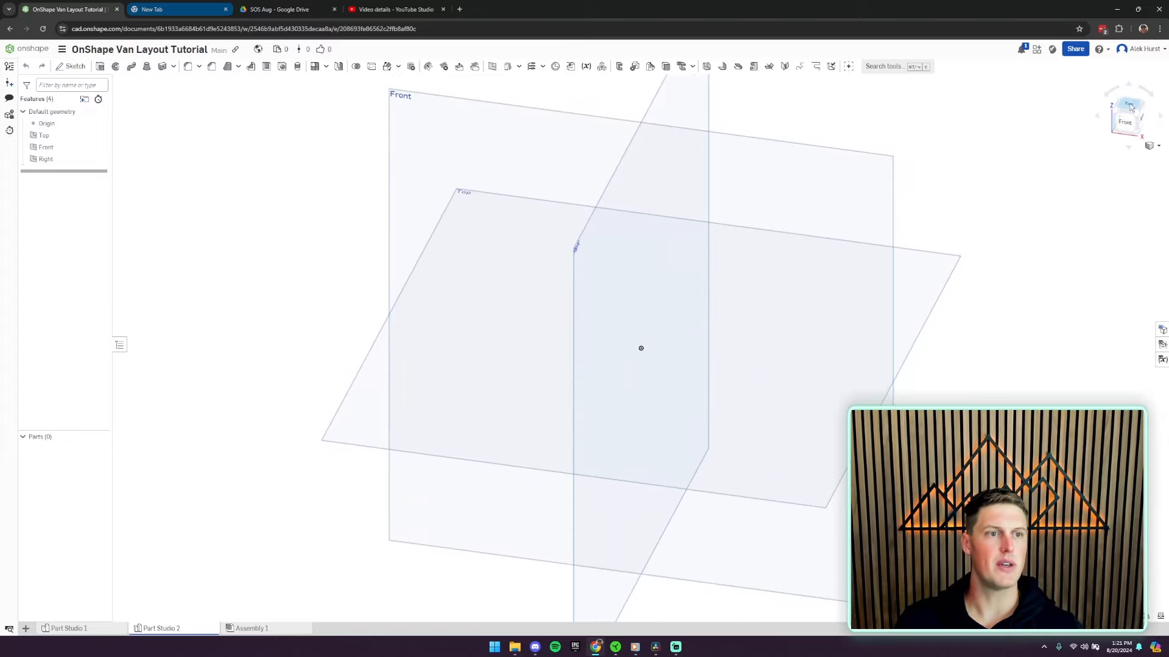
{"action": "left_click", "coordinate": [1130, 106]}
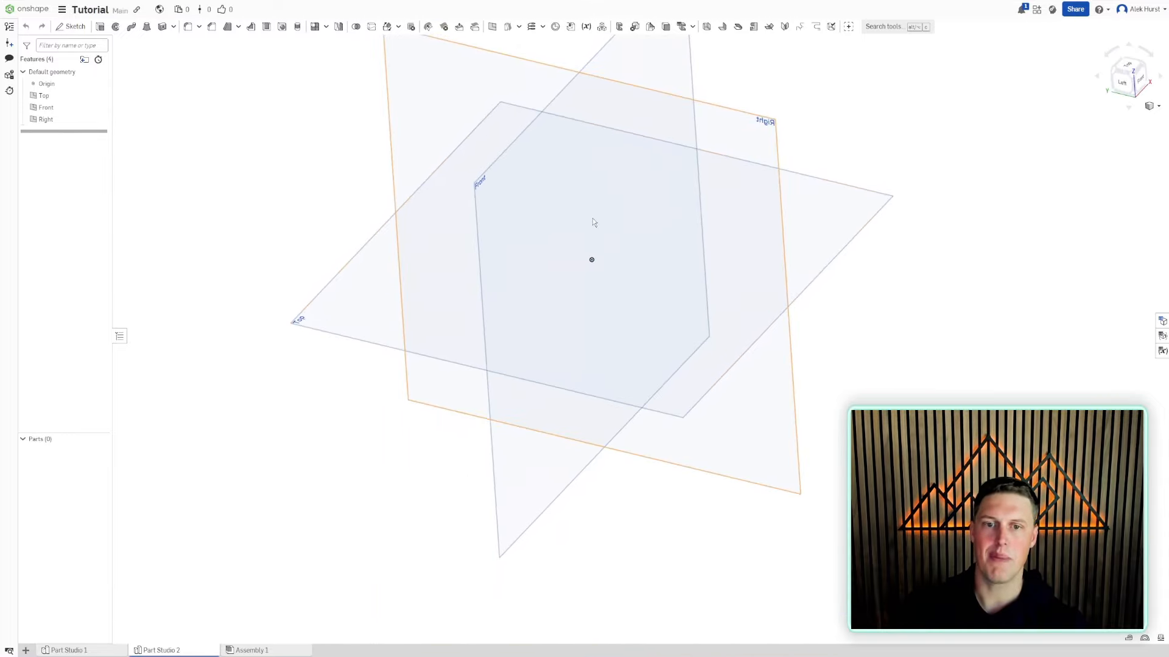
{"action": "right_click_drag", "start_coordinate": [593, 222], "coordinate": [509, 224]}
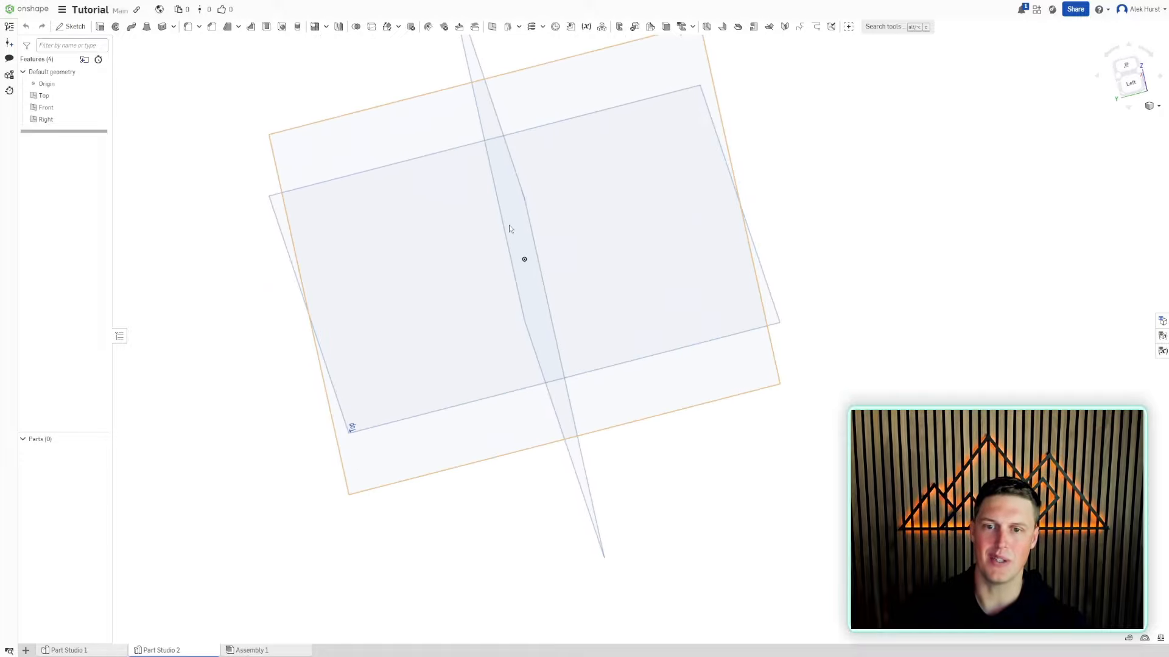
{"action": "middle_click_drag", "start_coordinate": [509, 226], "coordinate": [590, 272]}
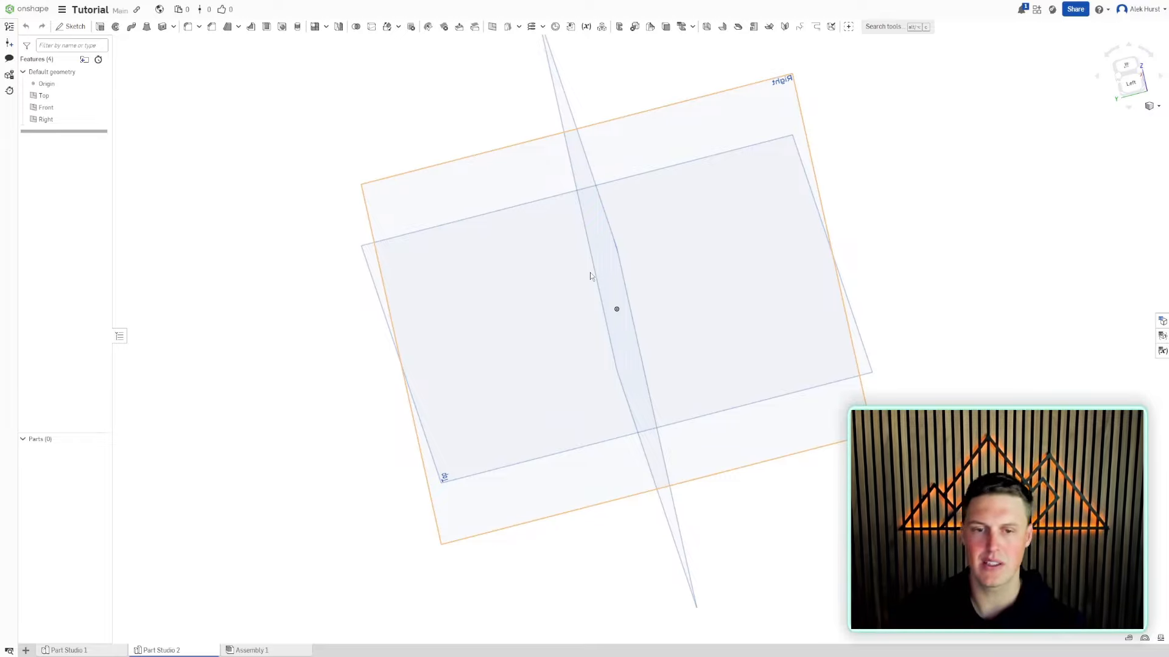
{"action": "middle_click_drag", "start_coordinate": [590, 276], "coordinate": [568, 301]}
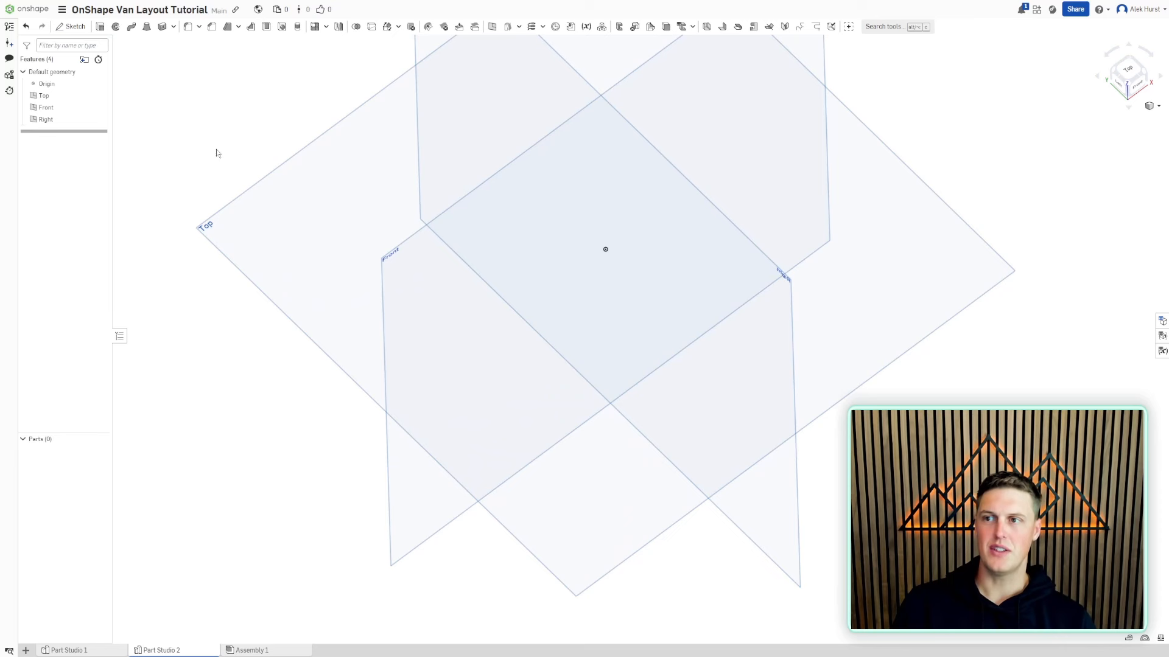
Start a sketch on the Top plane and draw a center point circle near the plane's labelled corner
{"action": "left_click", "coordinate": [73, 28]}
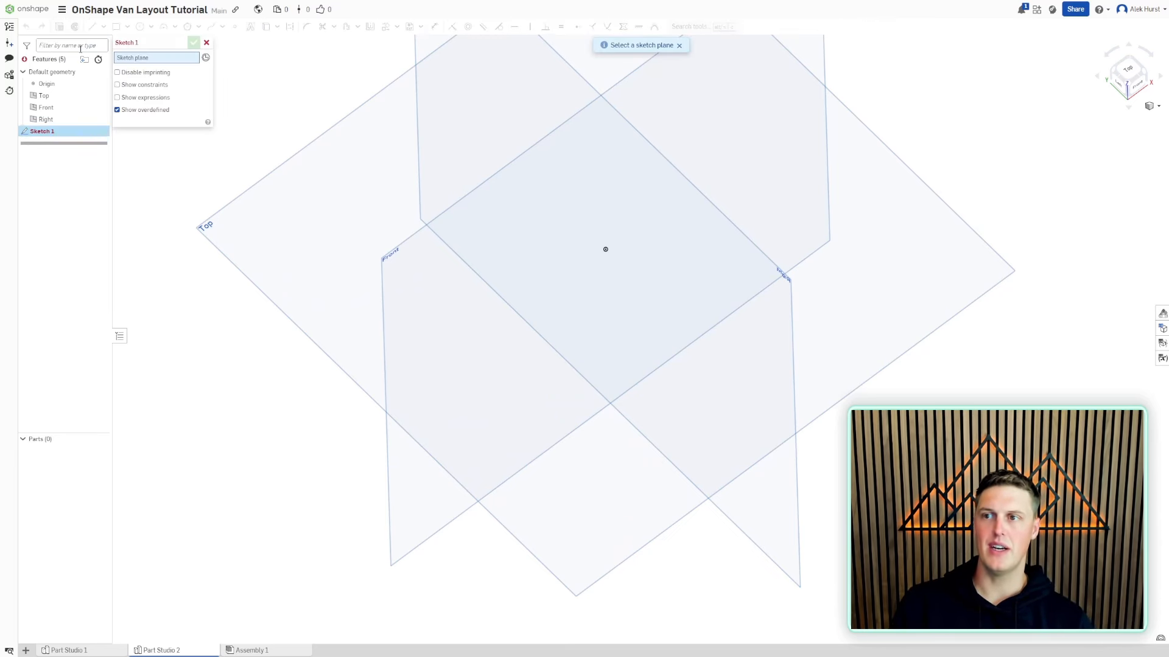
{"action": "left_click", "coordinate": [319, 236]}
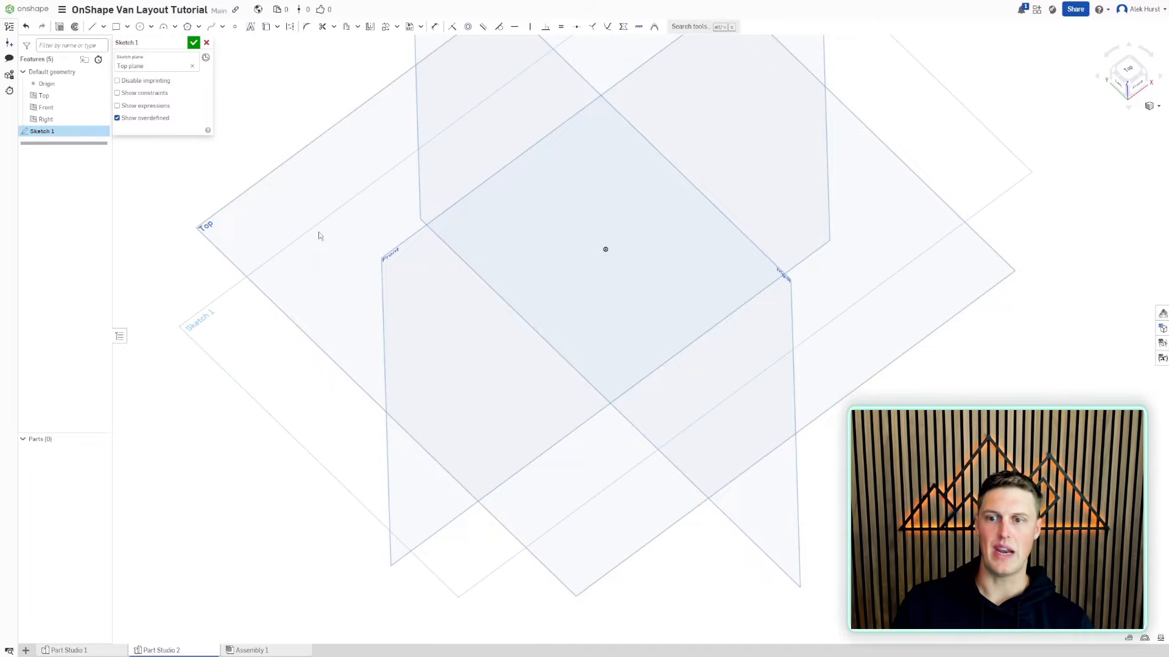
{"action": "right_click_drag", "start_coordinate": [286, 287], "coordinate": [263, 216]}
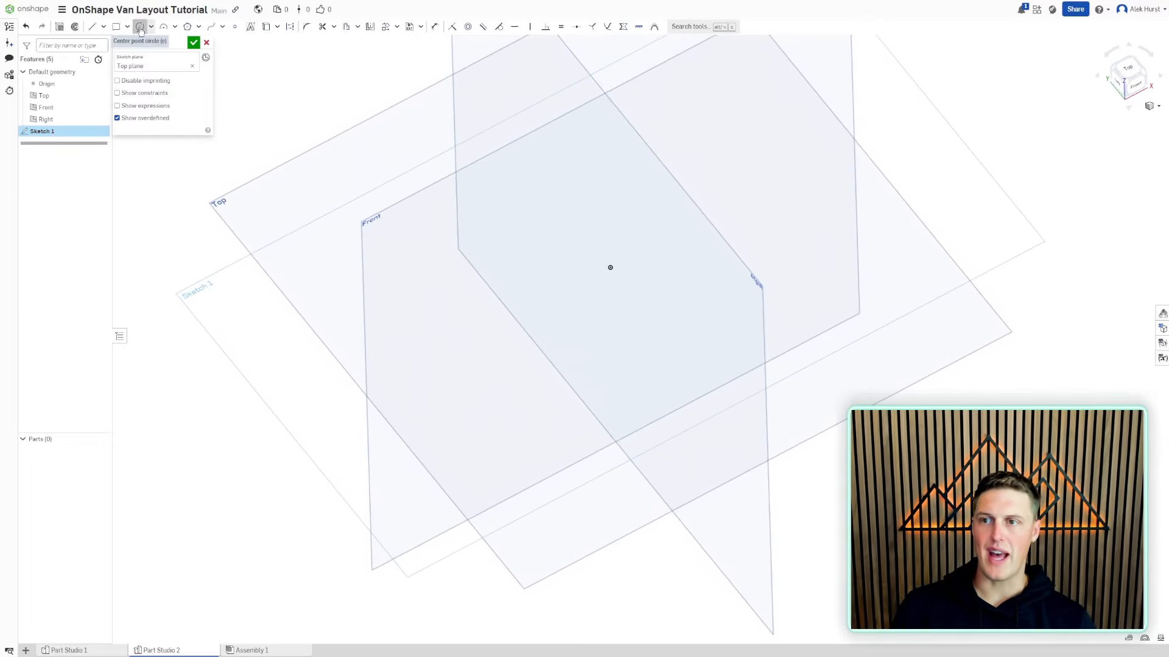
{"action": "left_click", "coordinate": [140, 26]}
{"action": "left_click", "coordinate": [266, 297]}
{"action": "left_click", "coordinate": [313, 326]}
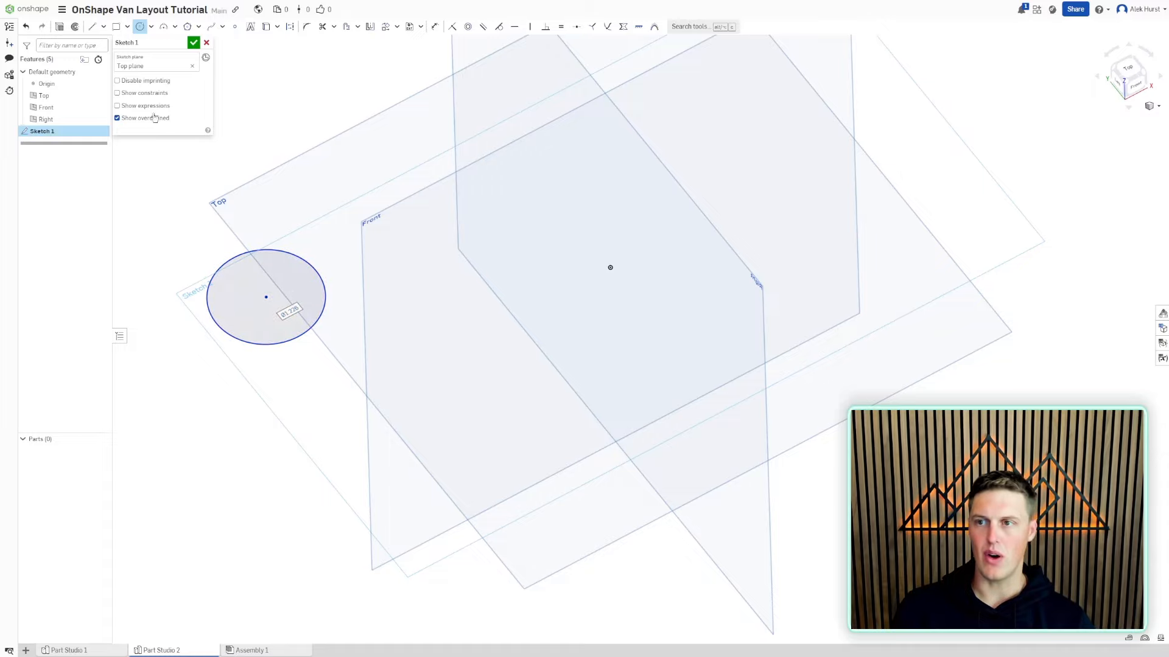
Draw a corner rectangle between the circle and the origin, and extrude both profiles 1 in as new solids
{"action": "left_click", "coordinate": [115, 26]}
{"action": "left_click", "coordinate": [416, 301]}
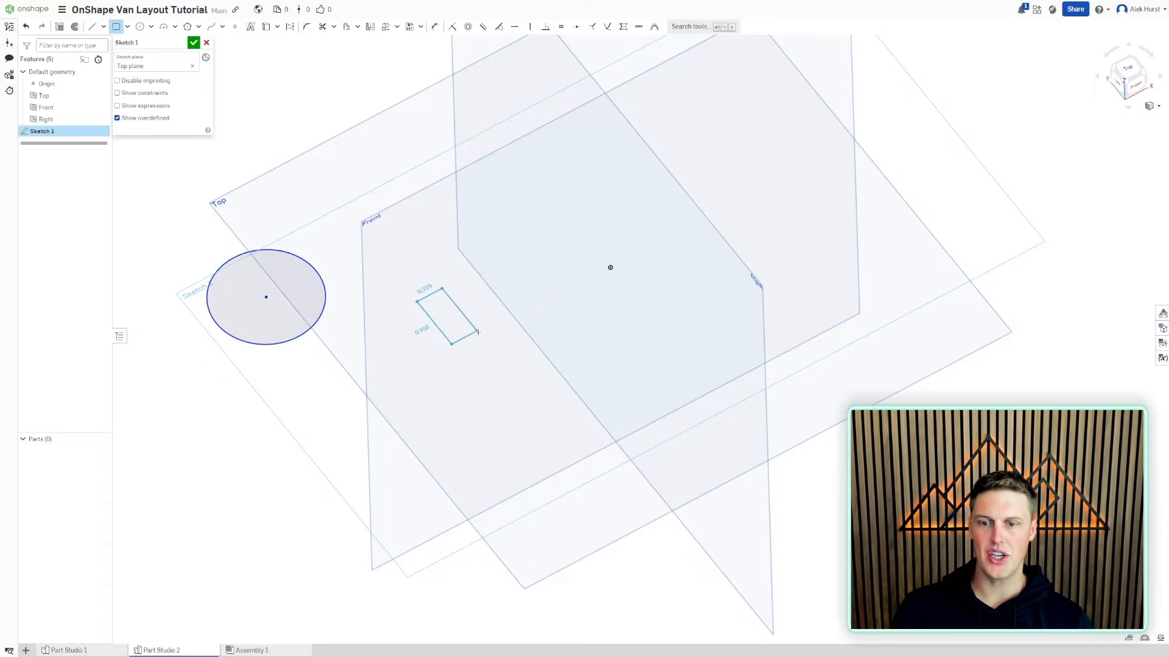
{"action": "left_click", "coordinate": [587, 308]}
{"action": "right_click_drag", "start_coordinate": [587, 308], "coordinate": [396, 425]}
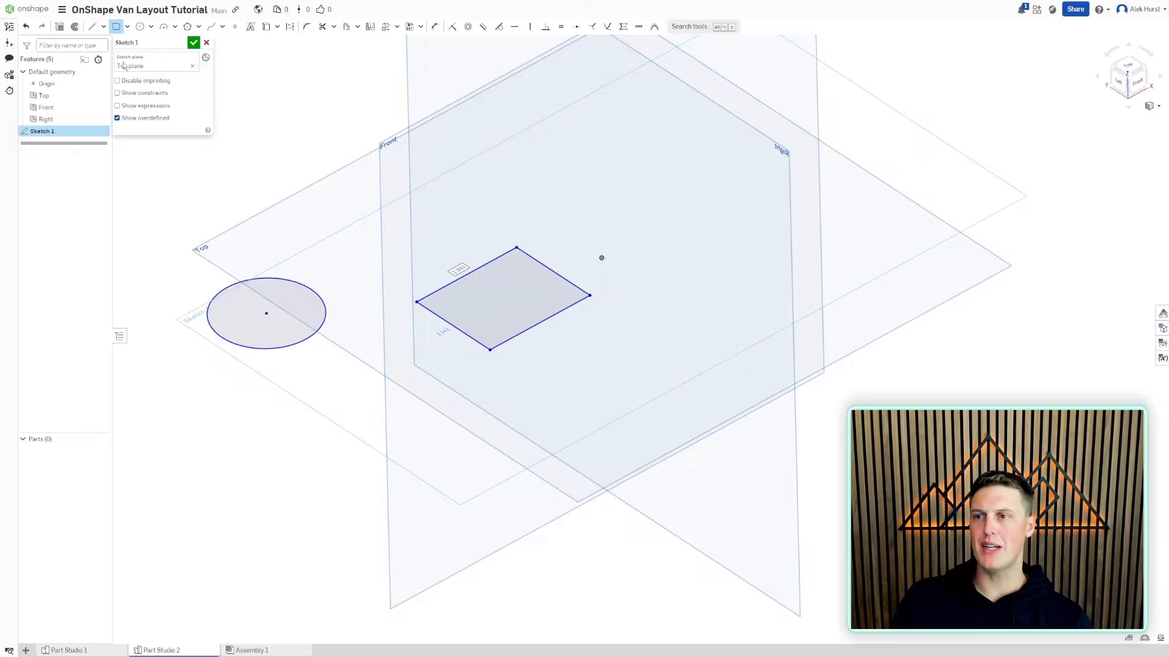
{"action": "left_click", "coordinate": [58, 27]}
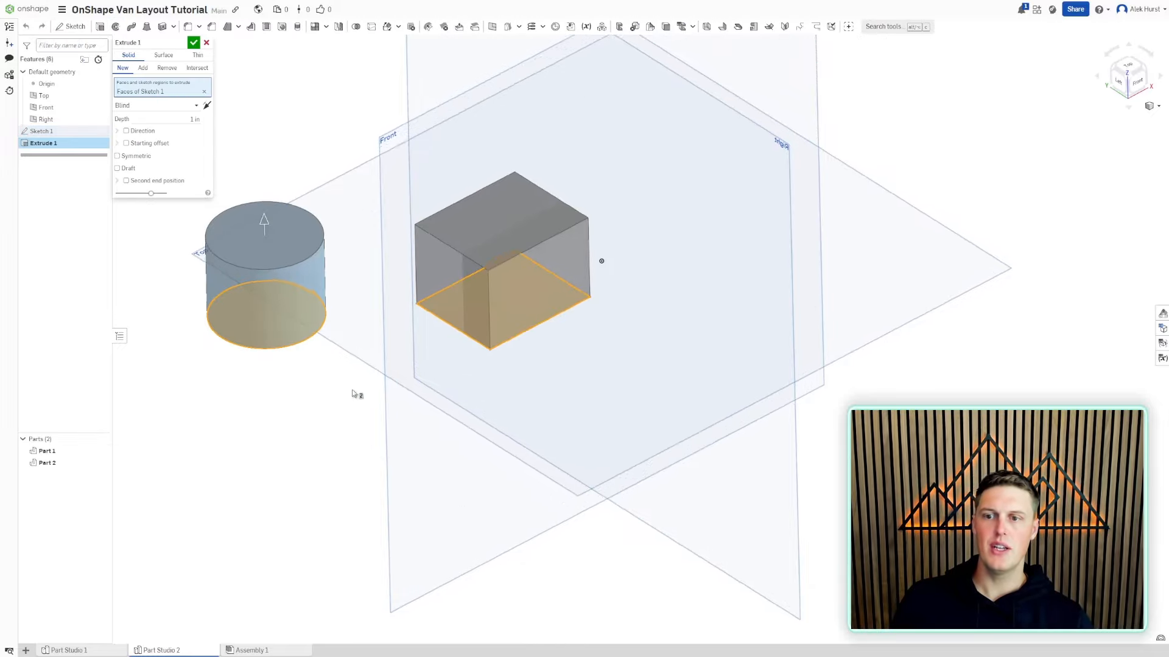
{"action": "mouse_move", "coordinate": [352, 390]}
{"action": "right_mouse_down"}
{"action": "mouse_move", "coordinate": [396, 355]}
{"action": "mouse_move", "coordinate": [472, 356]}
{"action": "mouse_move", "coordinate": [509, 377]}
{"action": "mouse_move", "coordinate": [402, 374]}
{"action": "mouse_move", "coordinate": [362, 407]}
{"action": "right_mouse_up"}
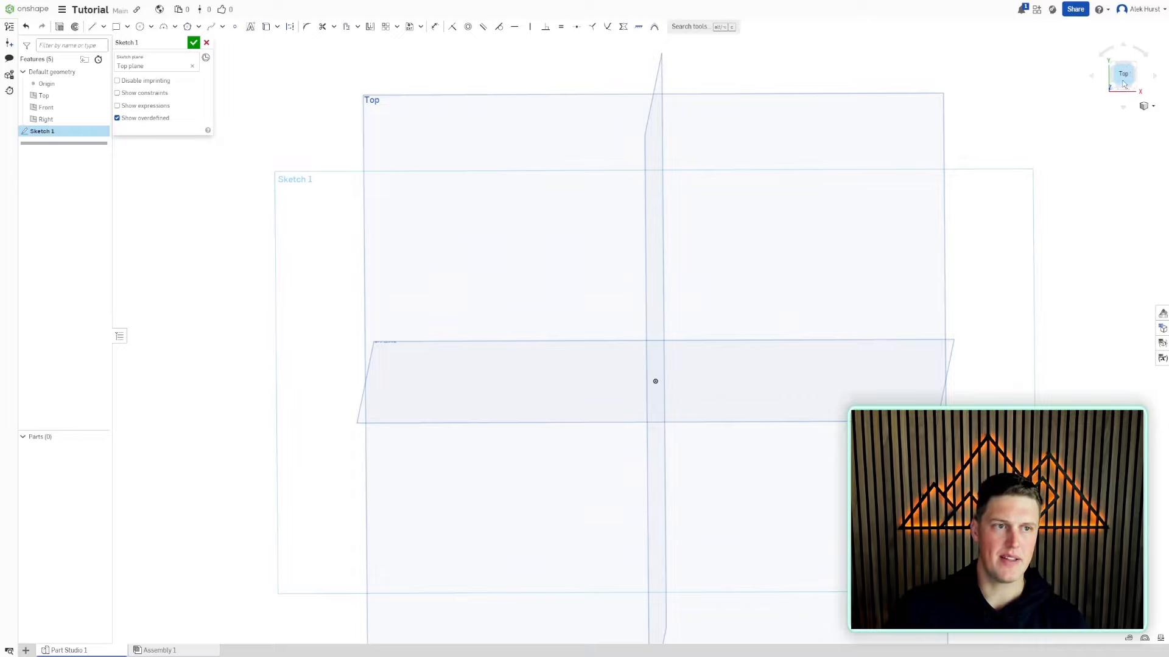
Sketch a center point rectangle about 137 in wide and 68 in high on the Top plane, centred on the origin
{"action": "left_click", "coordinate": [1124, 84]}
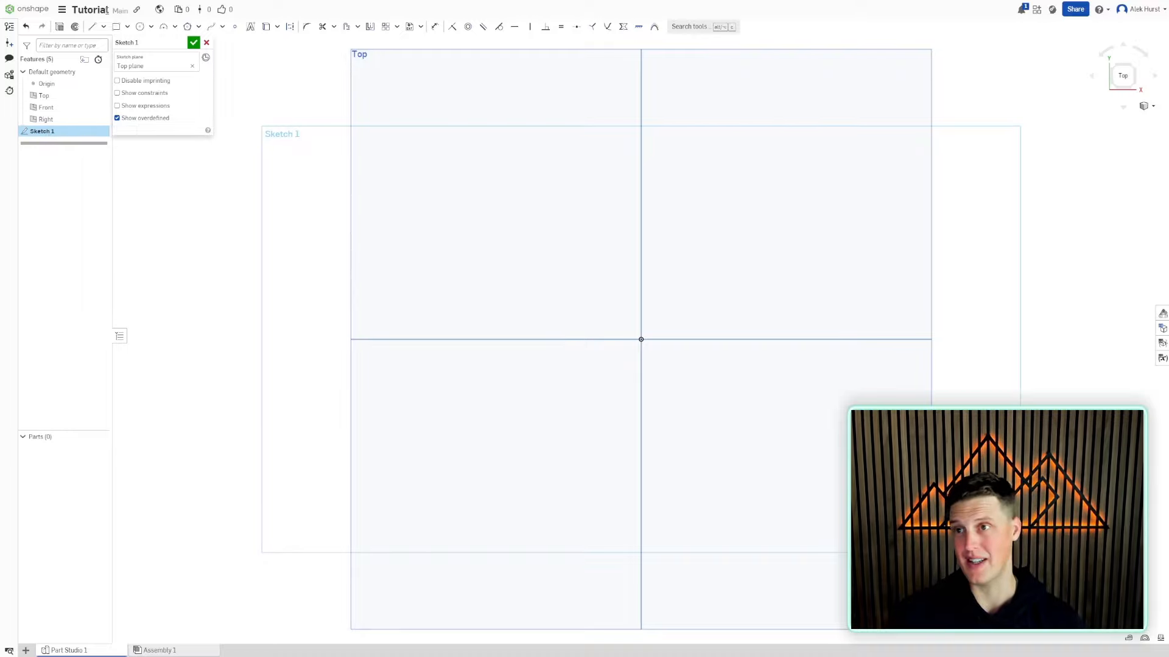
{"action": "left_click", "coordinate": [116, 26]}
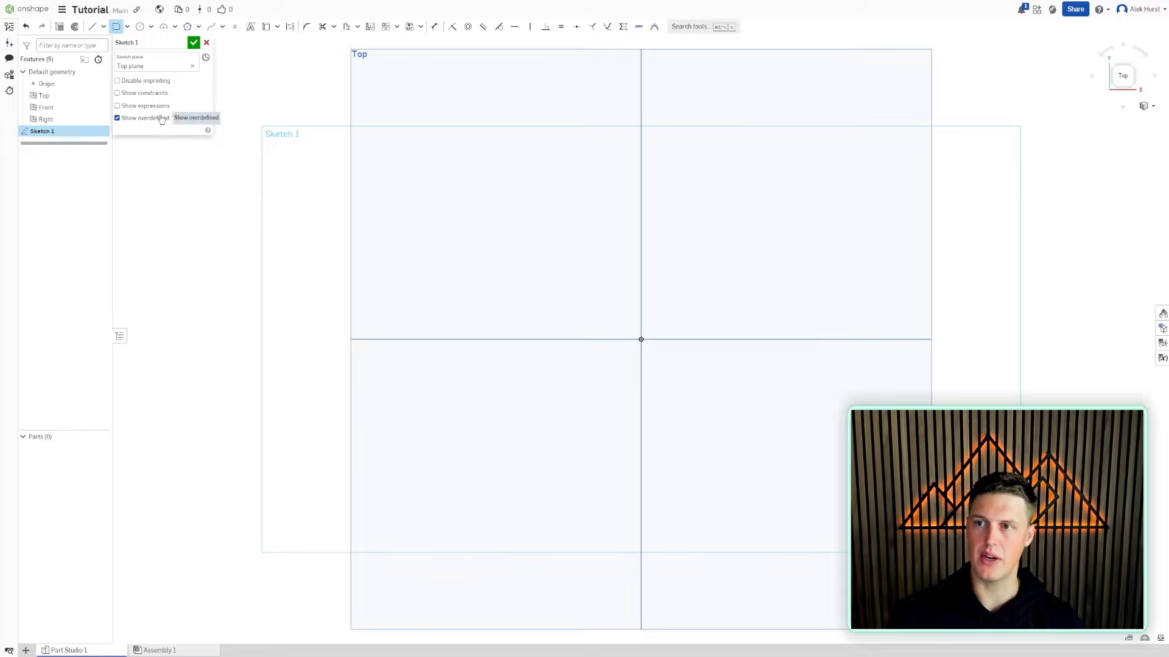
{"action": "left_click", "coordinate": [128, 27]}
{"action": "left_click", "coordinate": [142, 61]}
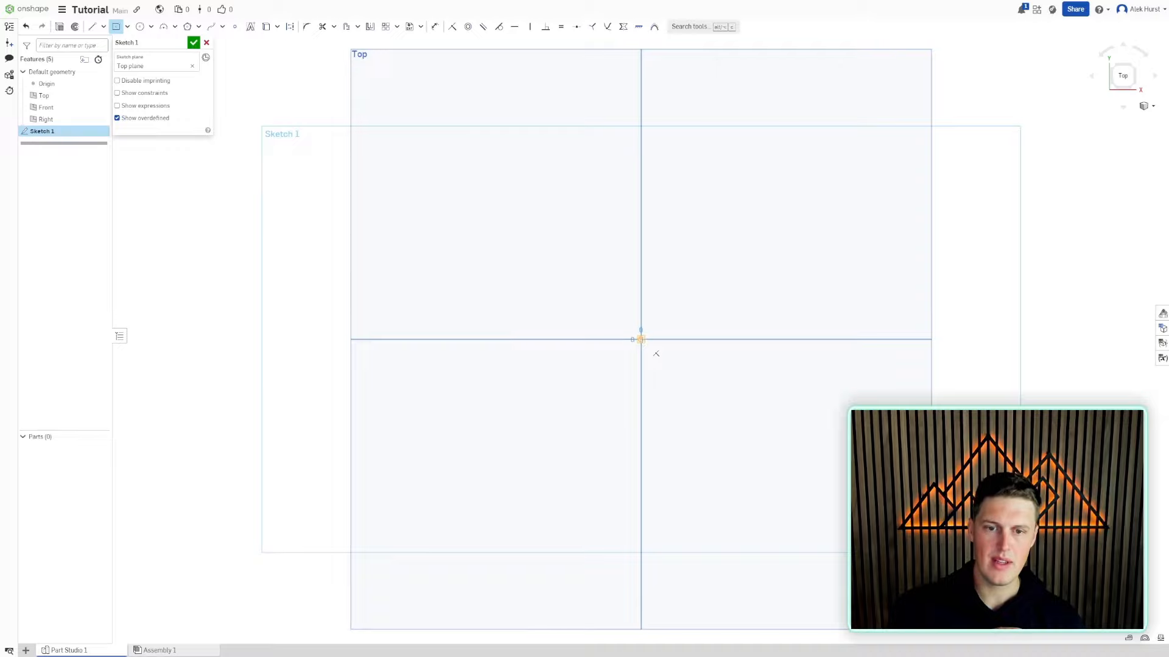
{"action": "left_click", "coordinate": [640, 339]}
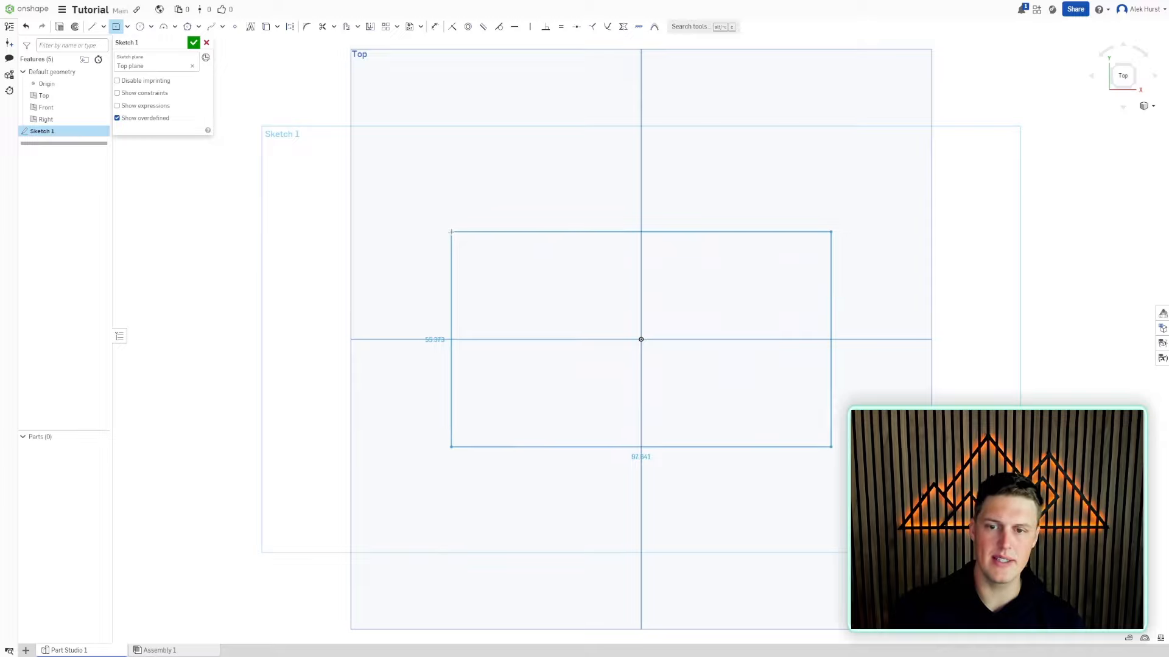
{"action": "left_click", "coordinate": [375, 211]}
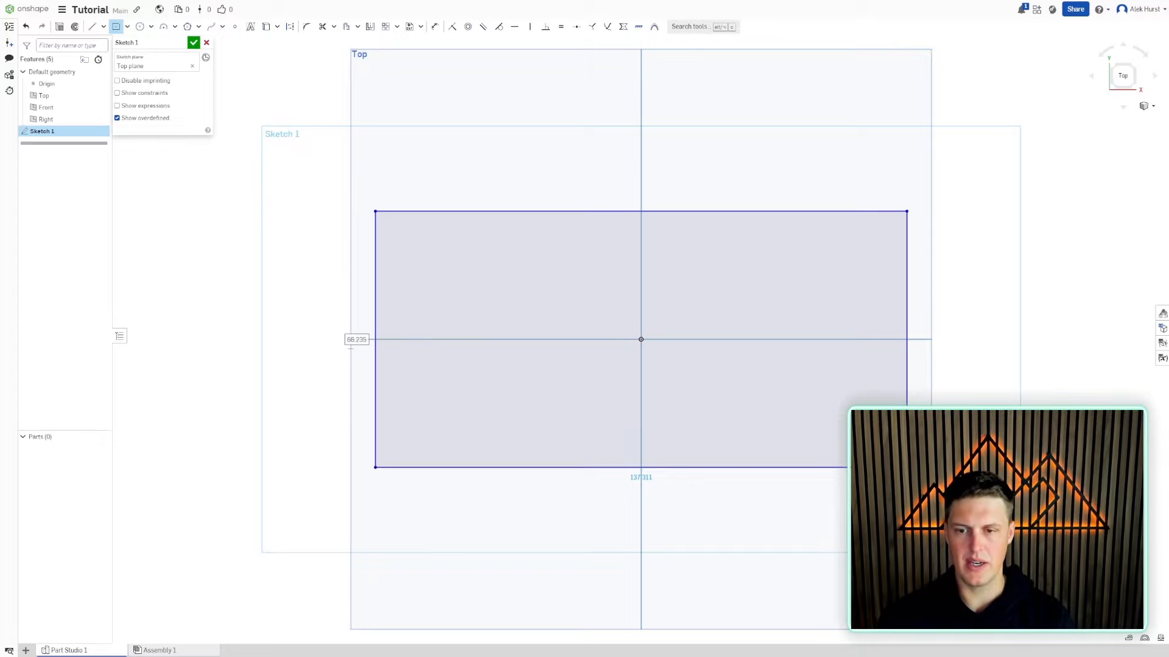
Set the rectangle's vertical dimension to 116 in
{"action": "double_click", "coordinate": [351, 346]}
{"action": "key", "text": "BackSpace"}
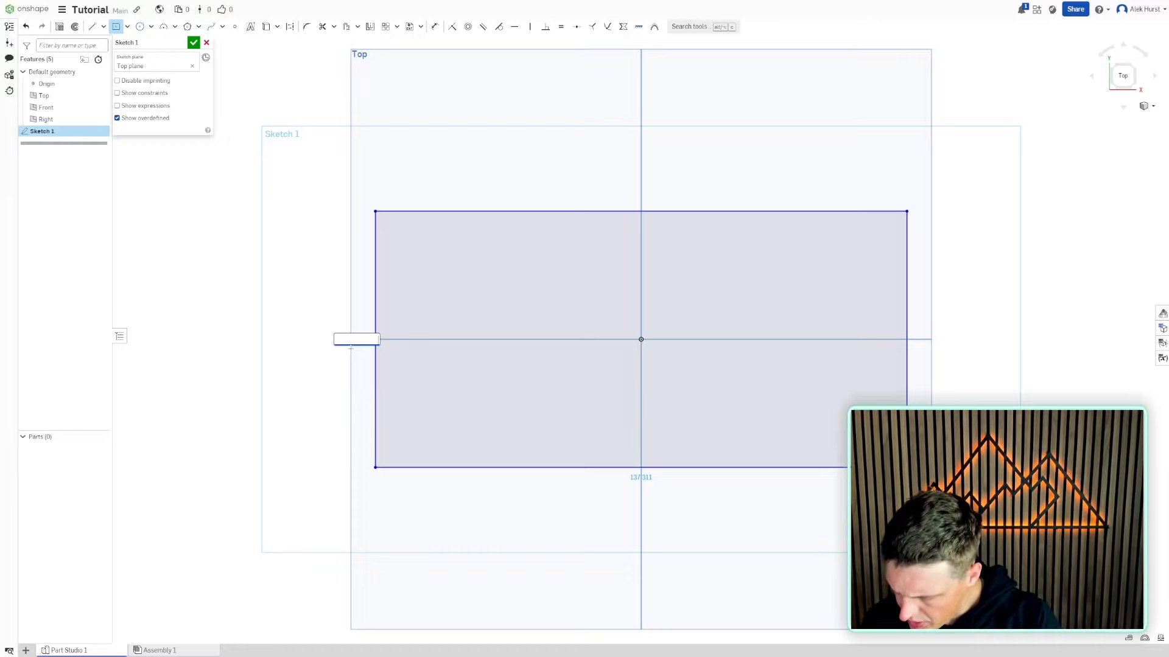
{"action": "type", "text": "116"}
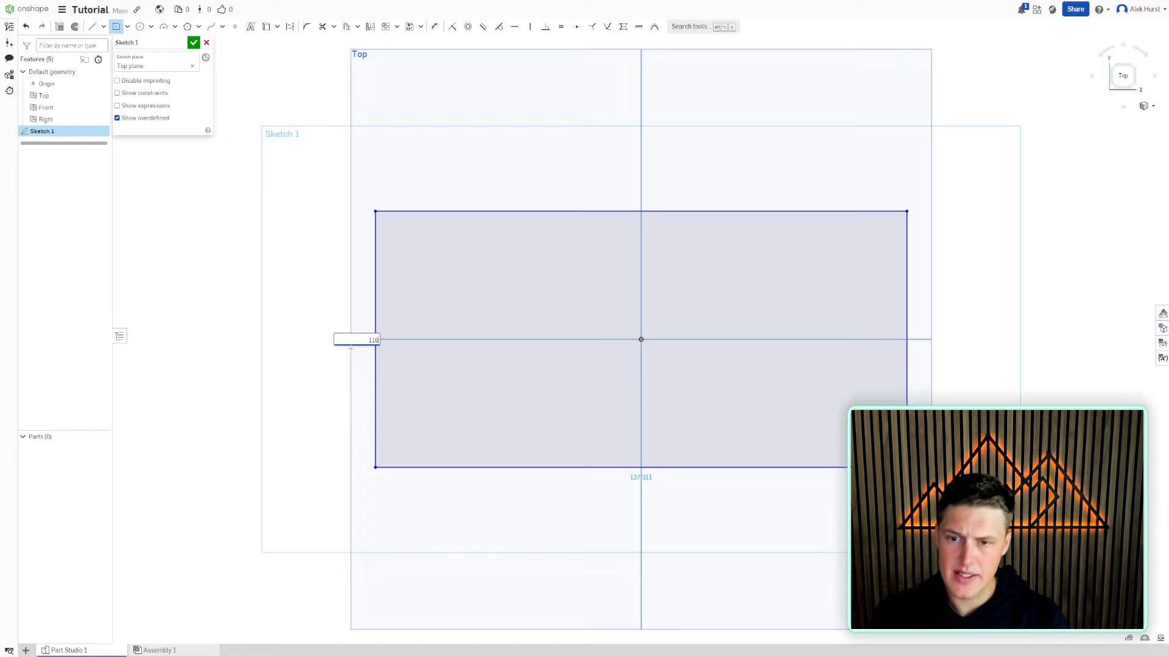
{"action": "key", "text": "Return"}
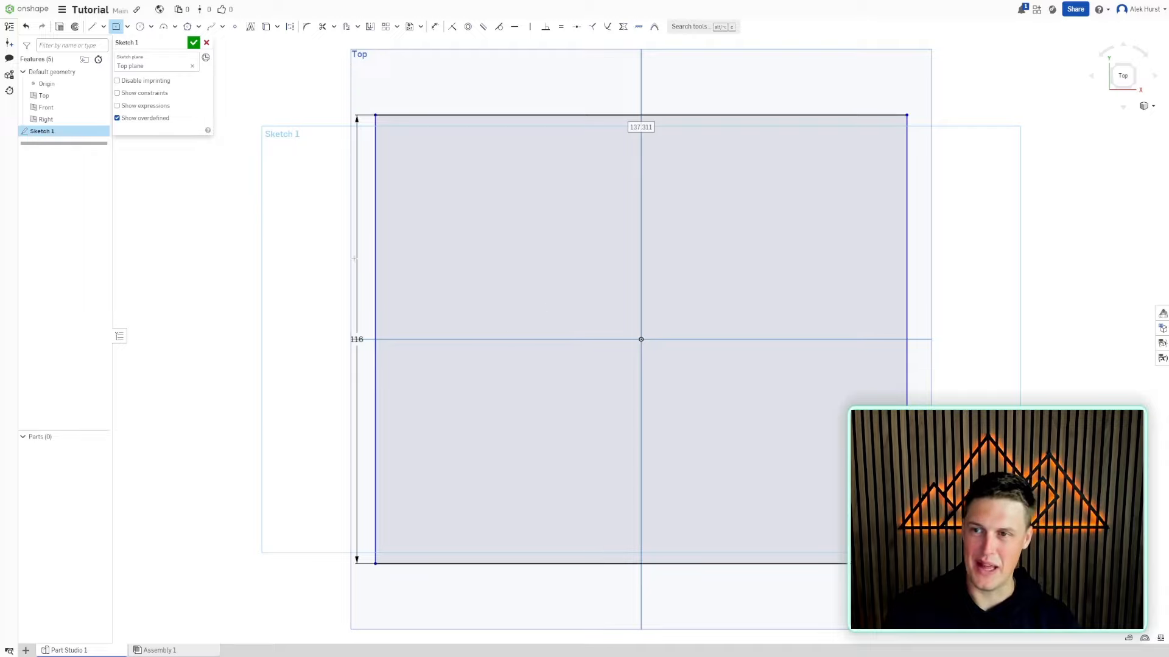
Draw a new center point rectangle about 123 in wide and 69 in high, centred on the origin
{"action": "left_click", "coordinate": [116, 26]}
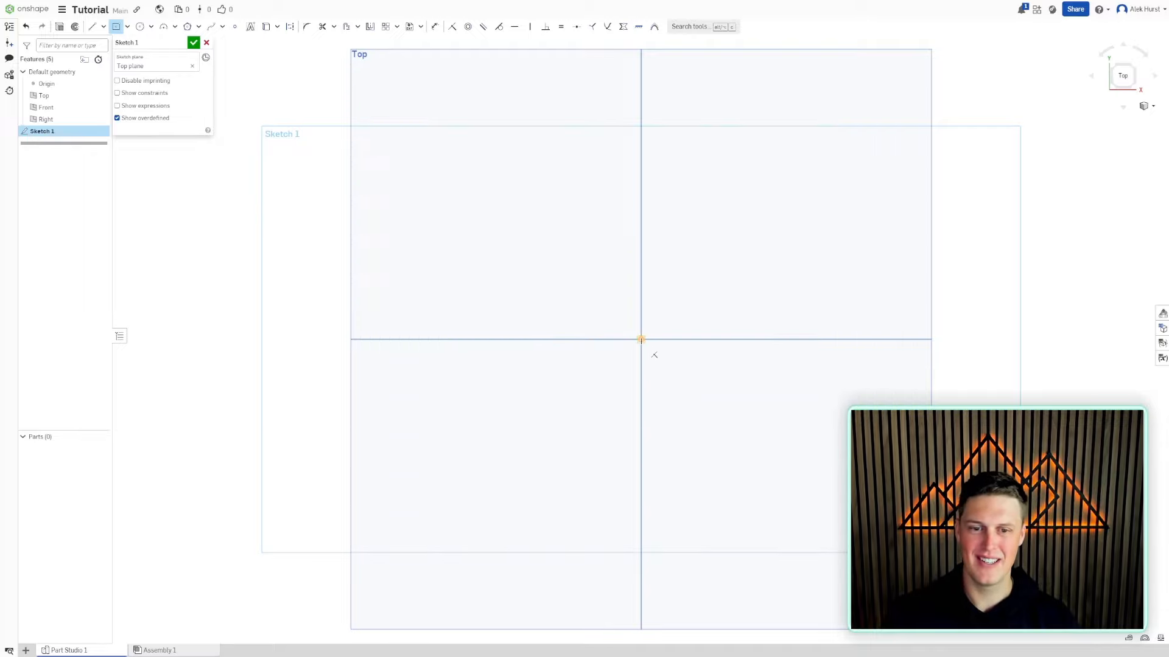
{"action": "left_click", "coordinate": [641, 339]}
{"action": "left_click", "coordinate": [404, 206]}
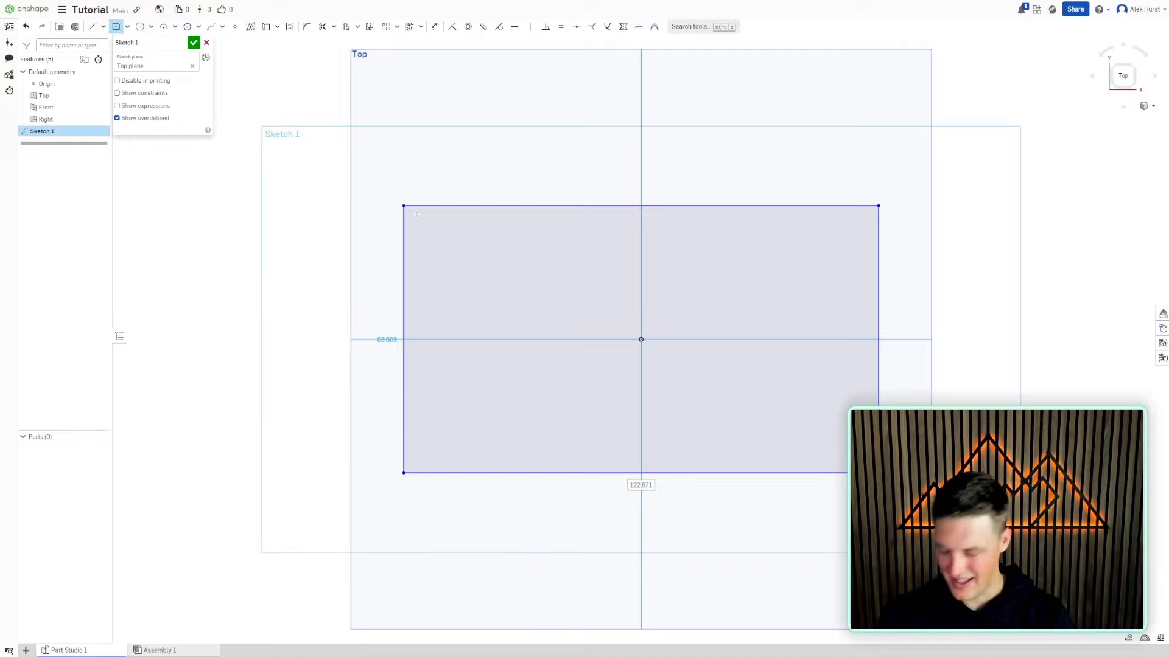
Set the rectangle's width to 116 in and its height to 71 in, and finish the sketch
{"action": "type", "text": "0"}
{"action": "key", "text": "BackSpace"}
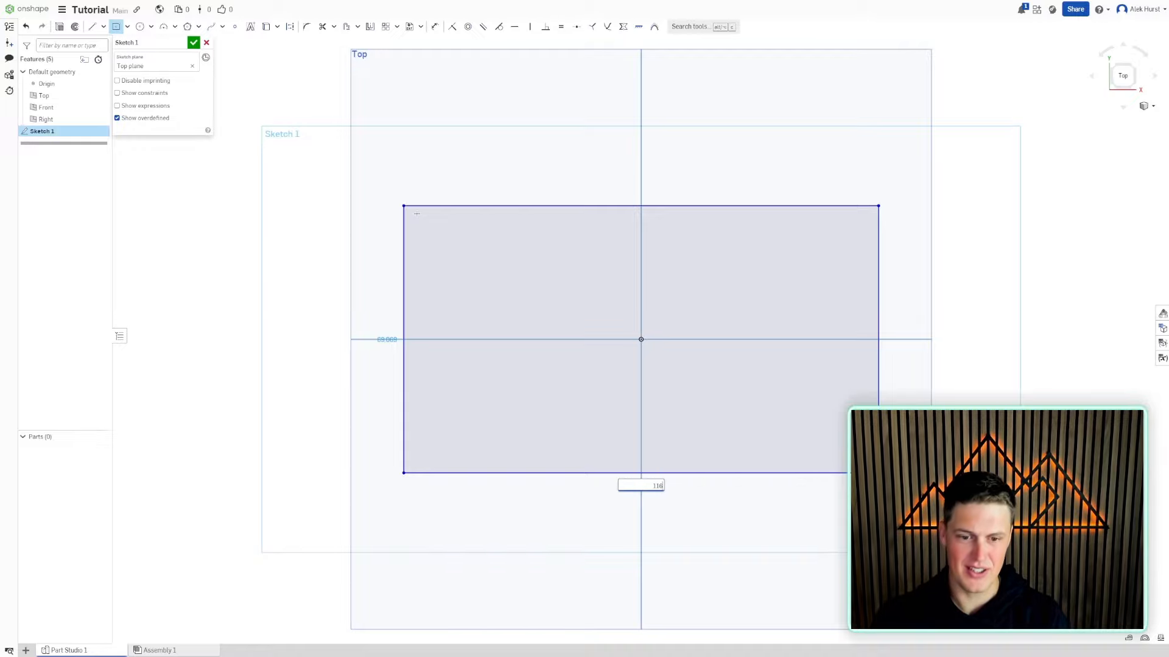
{"action": "type", "text": "116"}
{"action": "key", "text": "Return"}
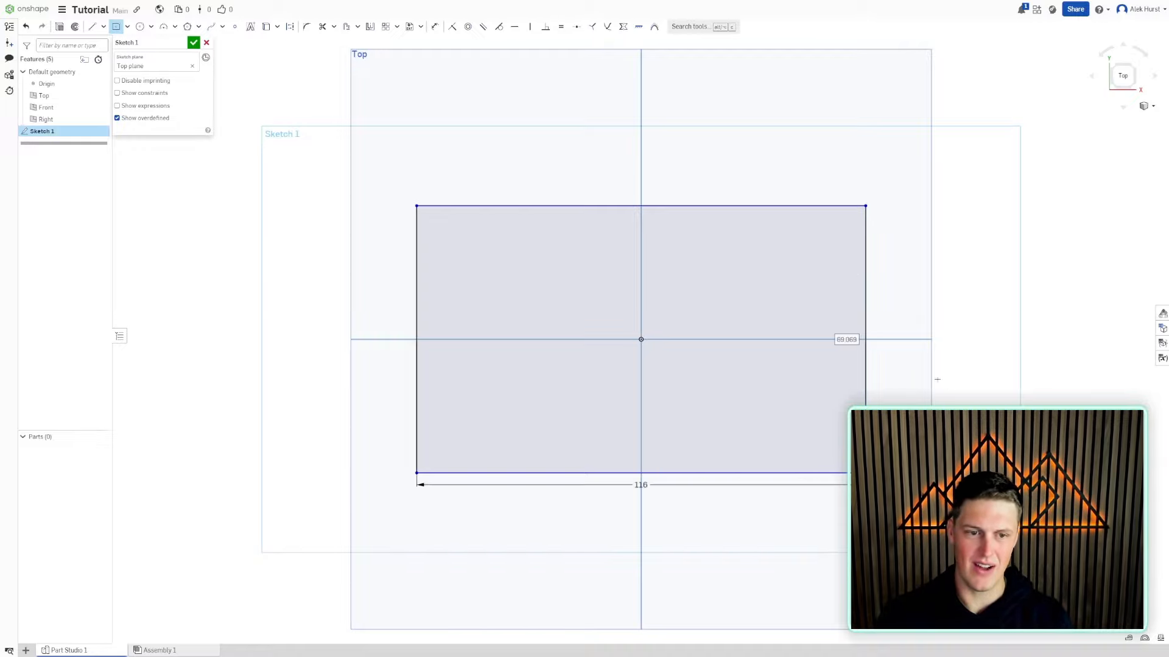
{"action": "type", "text": "71"}
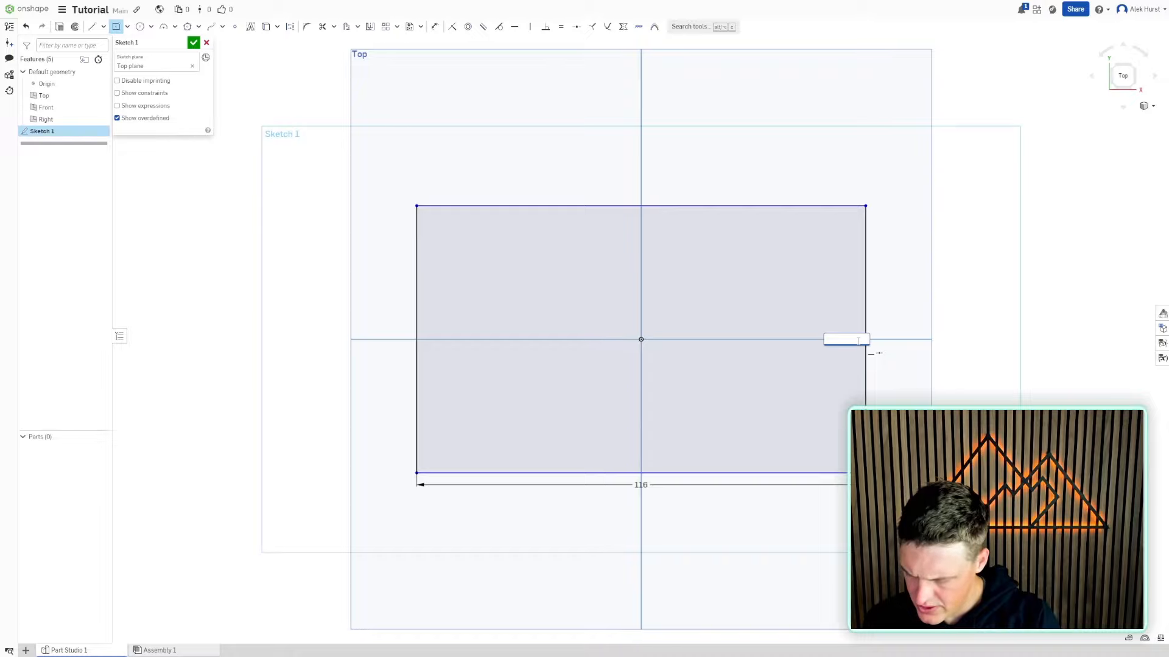
{"action": "key", "text": "Return"}
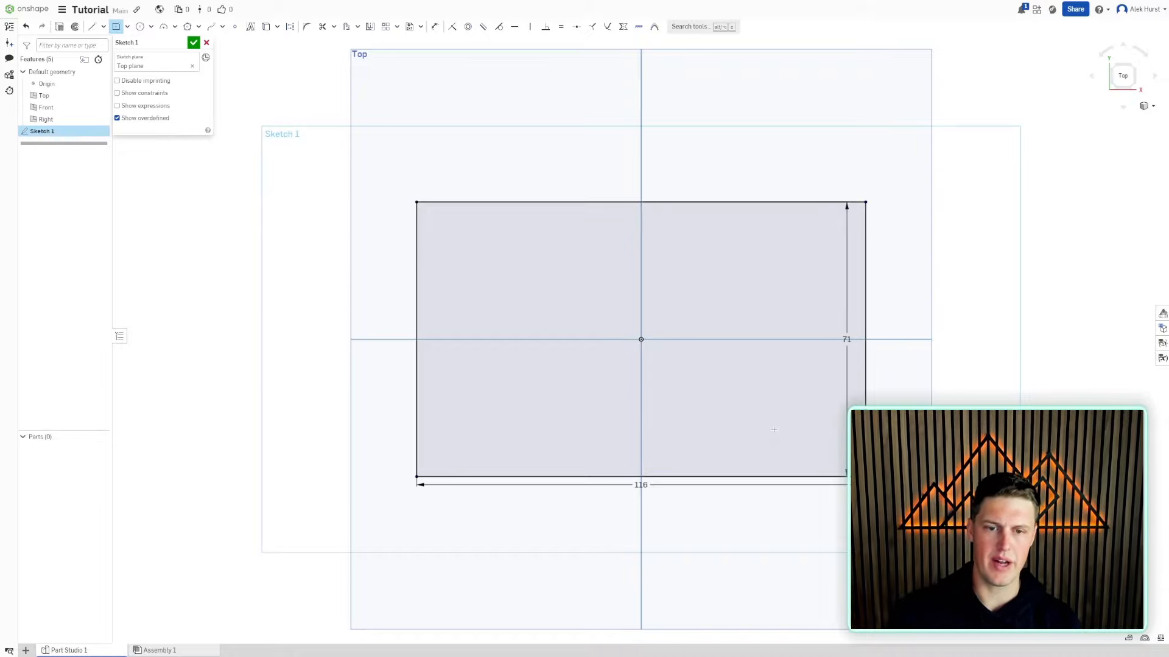
{"action": "mouse_move", "coordinate": [773, 428]}
{"action": "right_mouse_down"}
{"action": "mouse_move", "coordinate": [734, 359]}
{"action": "mouse_move", "coordinate": [770, 396]}
{"action": "right_mouse_up"}
{"action": "left_click", "coordinate": [194, 45]}
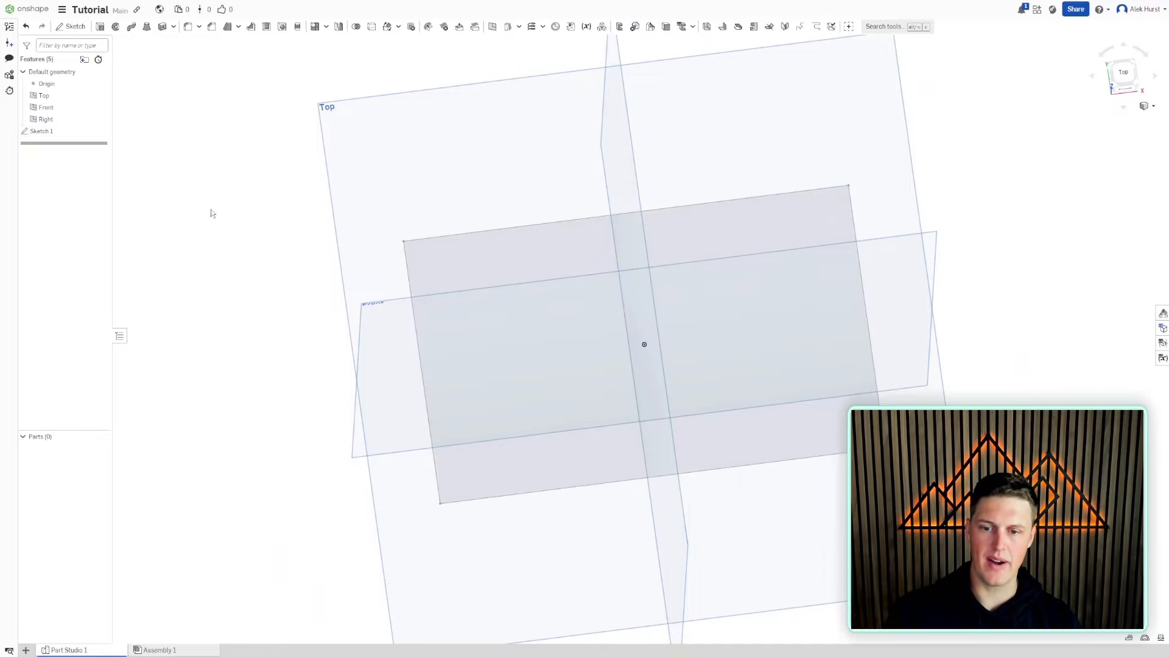
Reopen the rectangle's sketch for editing and close it again
{"action": "right_click_drag", "start_coordinate": [222, 308], "coordinate": [223, 272]}
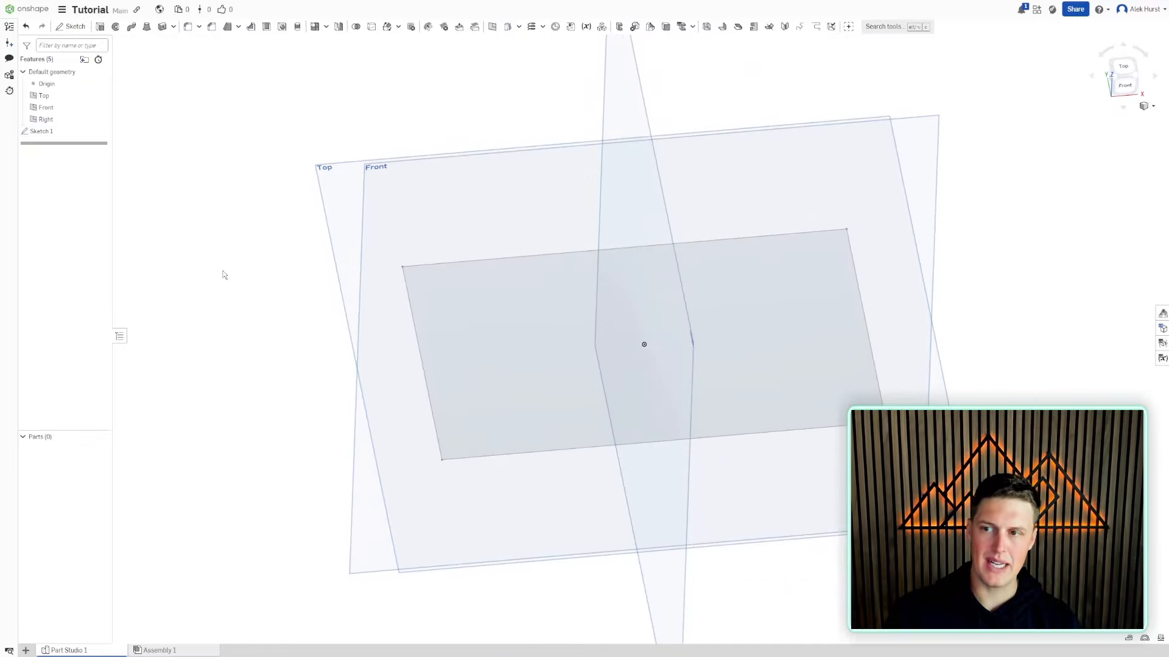
{"action": "double_click", "coordinate": [51, 130]}
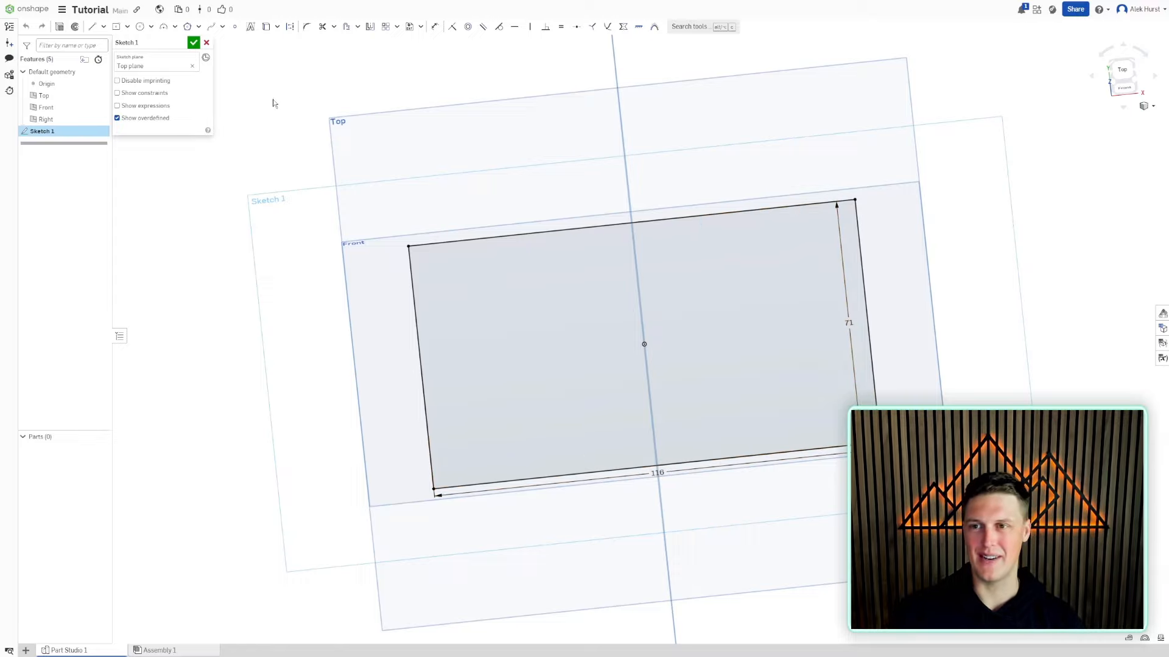
{"action": "left_click", "coordinate": [194, 42]}
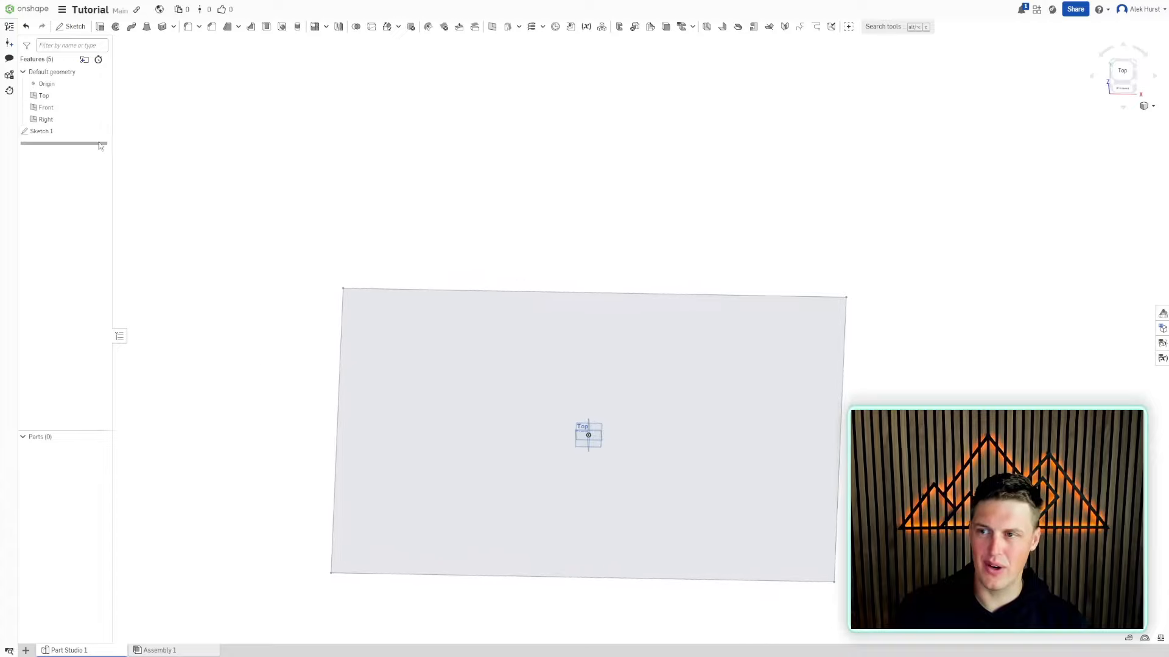
Rename the rectangle's sketch as Floor
{"action": "right_click", "coordinate": [54, 133]}
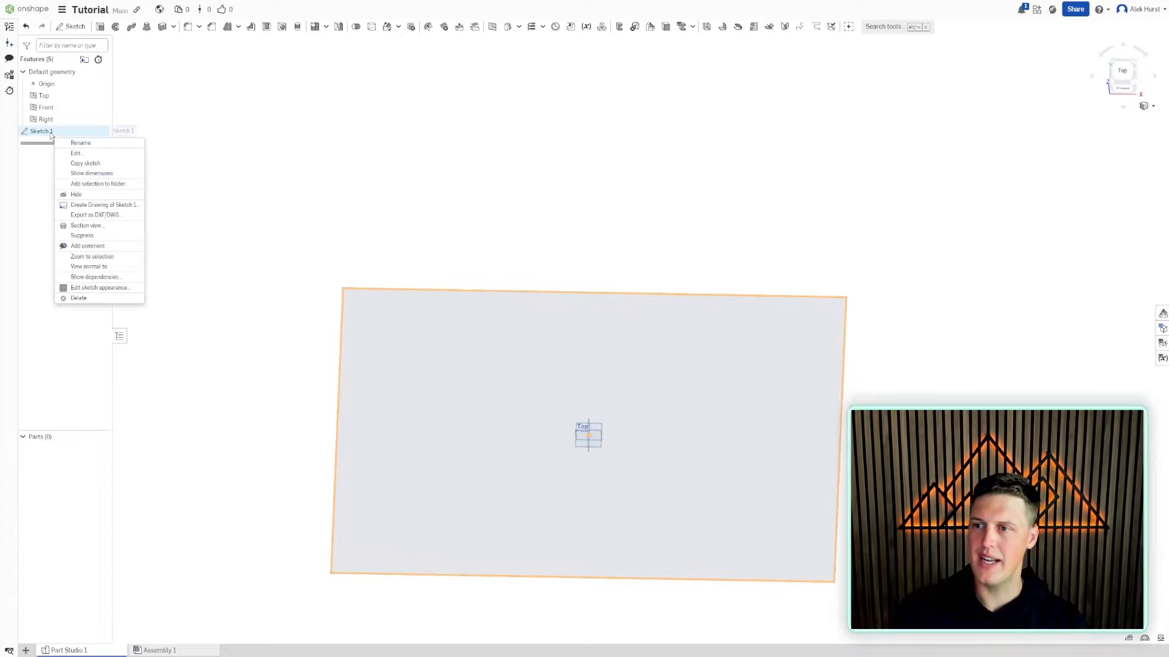
{"action": "left_click", "coordinate": [100, 145]}
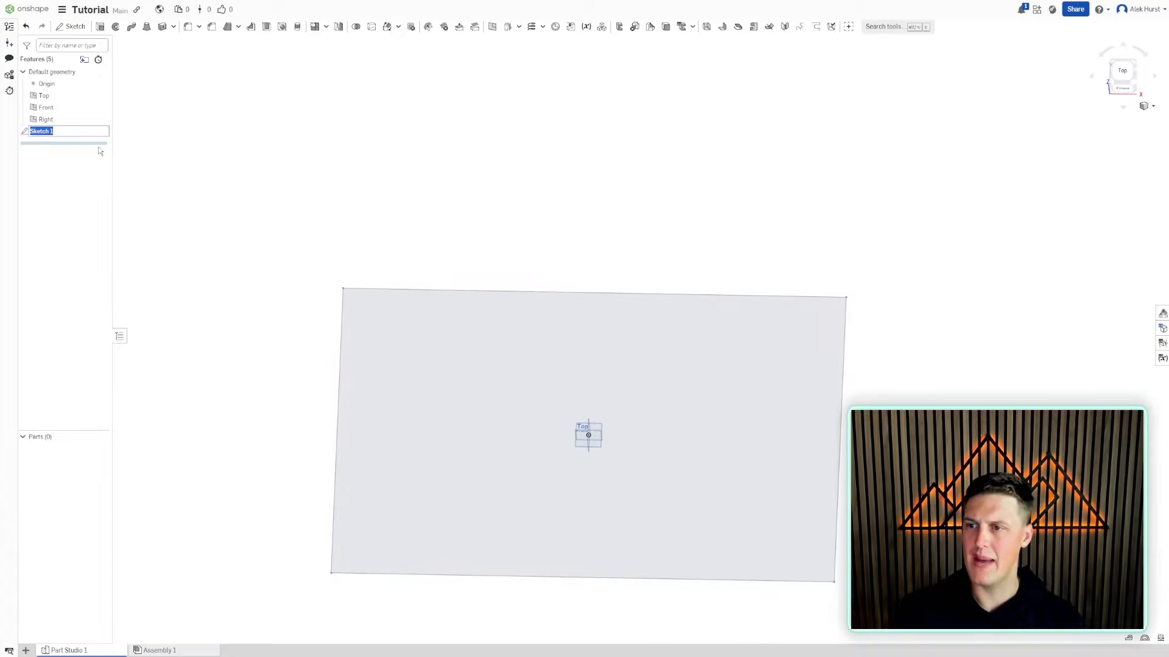
{"action": "type", "text": "Floor"}
{"action": "key", "text": "Return"}
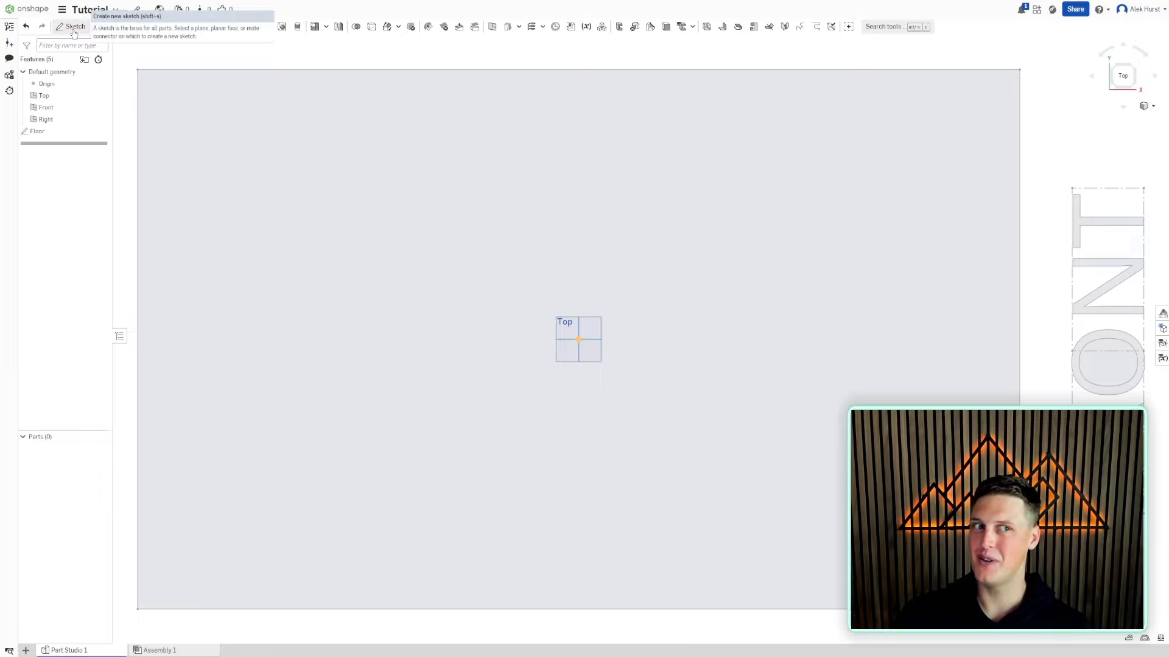
Start a sketch on the Floor face and draw a corner rectangle about 62 by 20 in from the floor's near long edge
{"action": "left_click", "coordinate": [73, 29]}
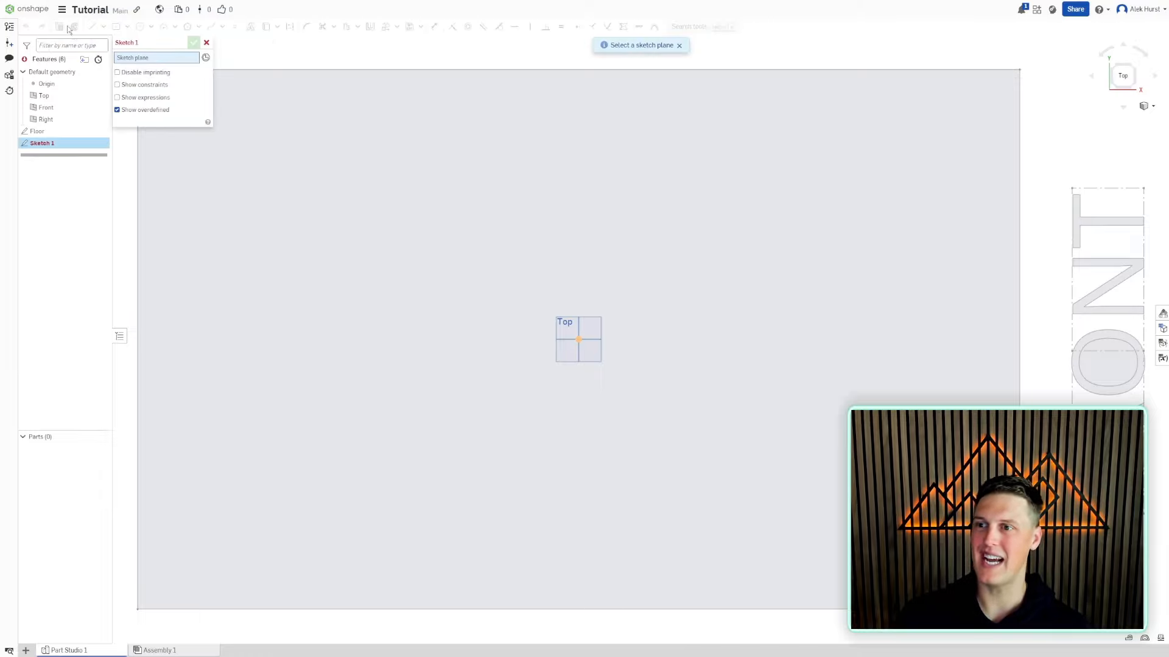
{"action": "left_click", "coordinate": [239, 435]}
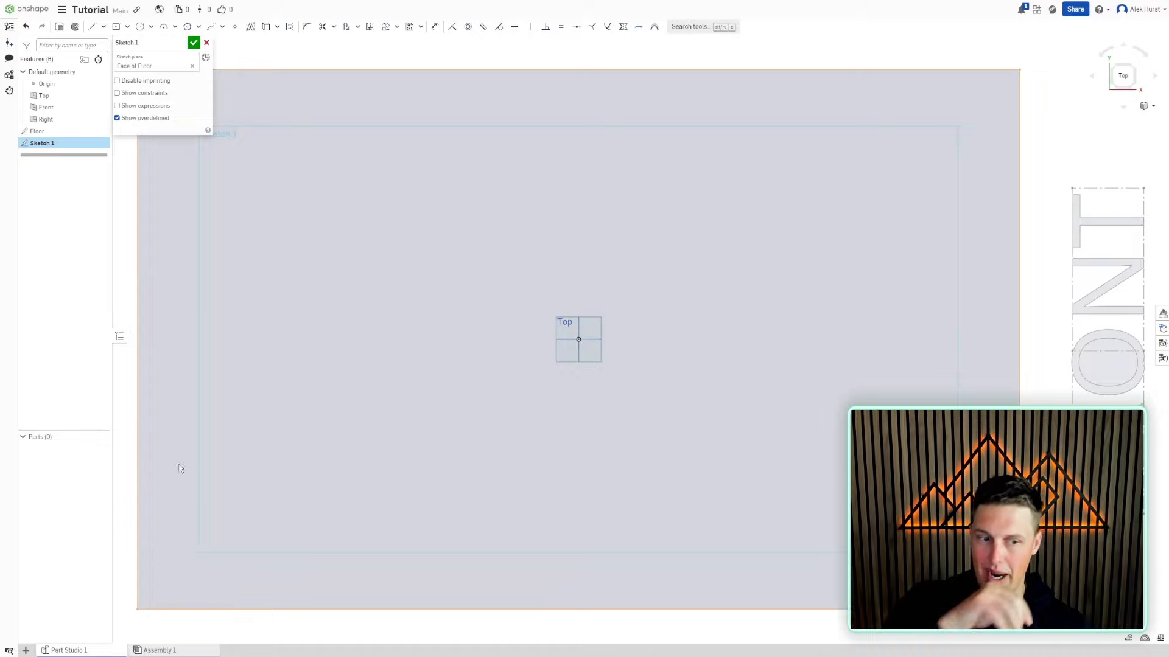
{"action": "middle_click_drag", "start_coordinate": [272, 498], "coordinate": [302, 479]}
{"action": "right_click_drag", "start_coordinate": [204, 365], "coordinate": [183, 274]}
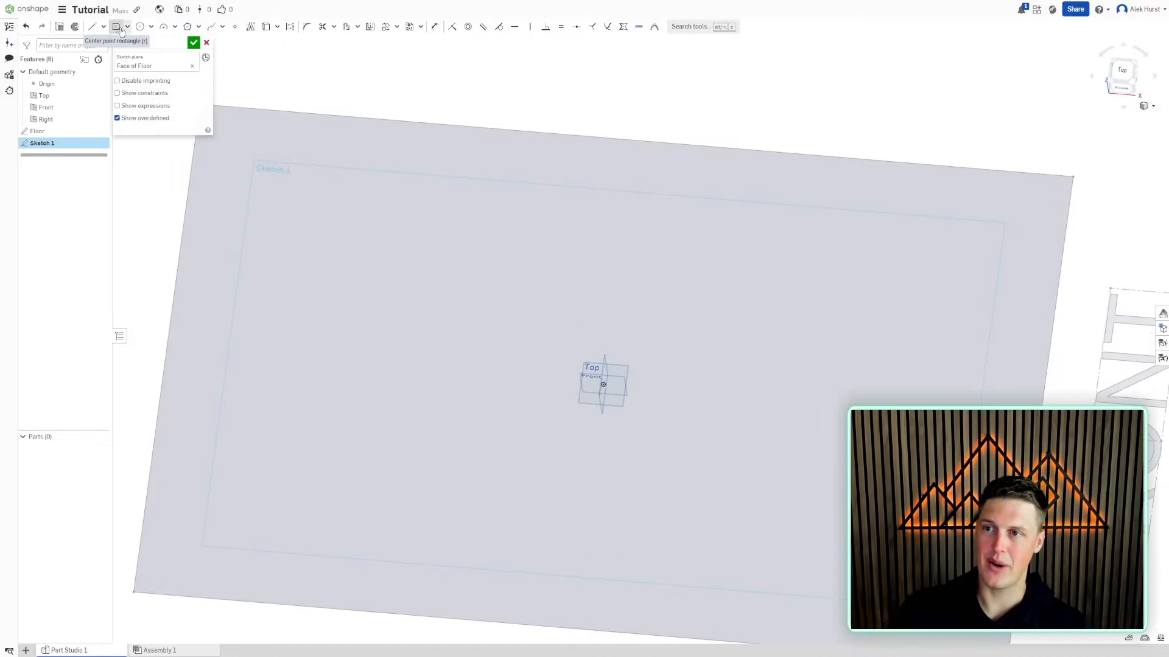
{"action": "right_click_drag", "start_coordinate": [346, 305], "coordinate": [361, 329]}
{"action": "mouse_move", "coordinate": [361, 329]}
{"action": "middle_mouse_down"}
{"action": "mouse_move", "coordinate": [388, 252]}
{"action": "mouse_move", "coordinate": [378, 279]}
{"action": "middle_mouse_up"}
{"action": "left_click", "coordinate": [127, 27]}
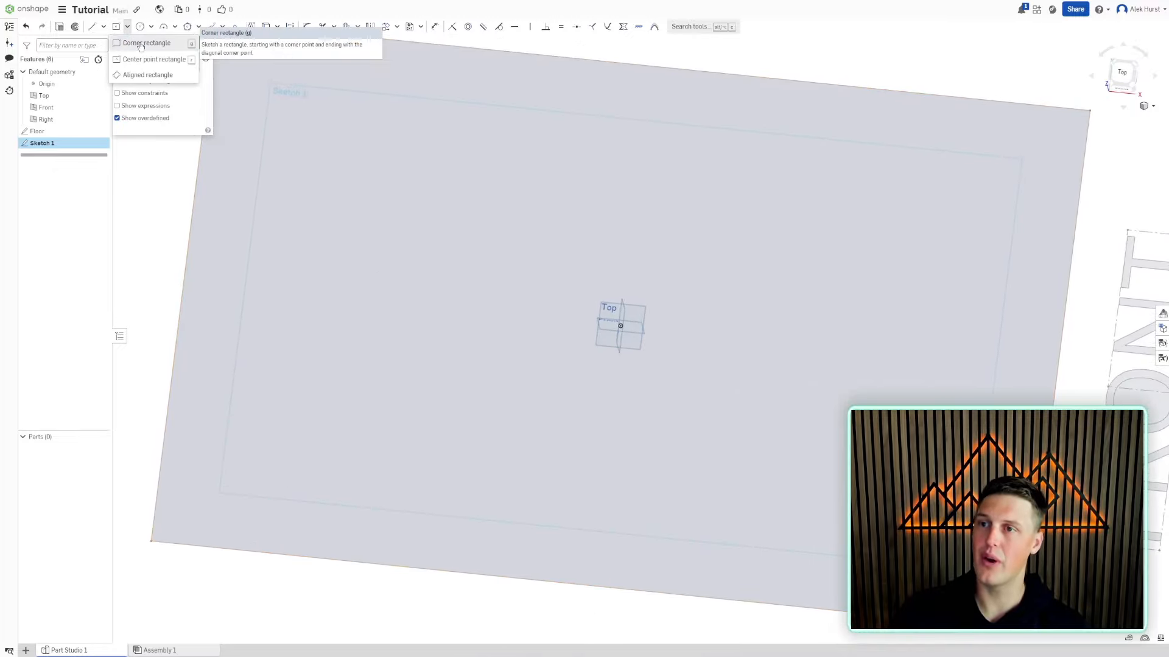
{"action": "left_click", "coordinate": [140, 43]}
{"action": "scroll", "coordinate": [496, 353], "scroll_direction": "down", "scroll_amount": 3}
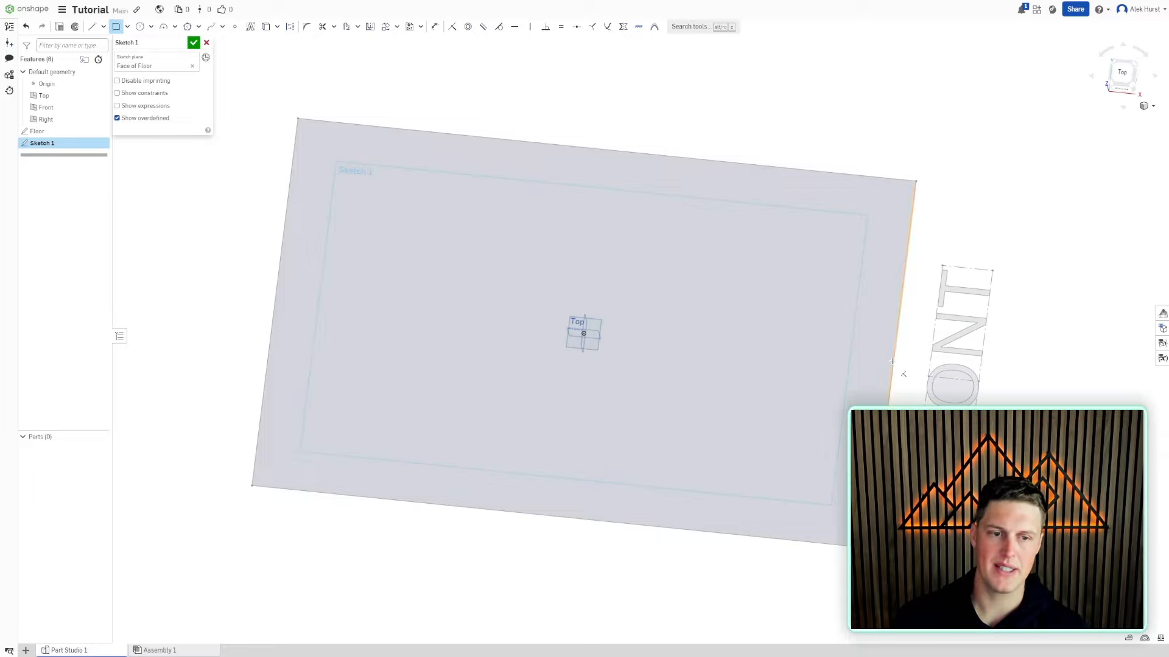
{"action": "left_click", "coordinate": [336, 494]}
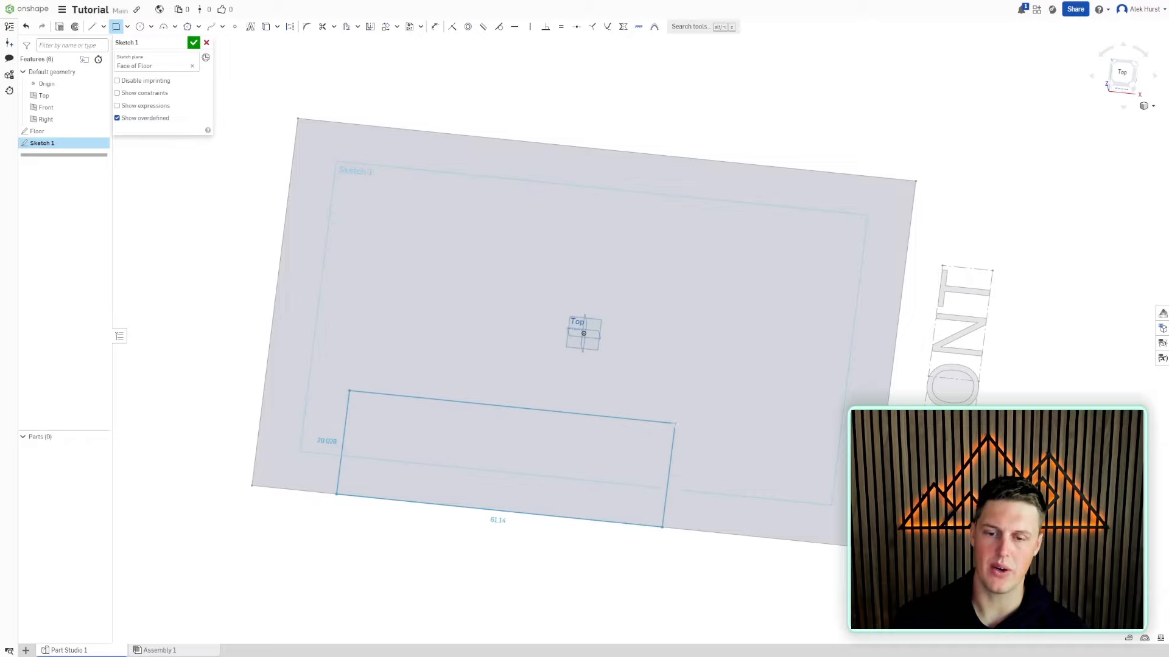
{"action": "left_click", "coordinate": [680, 422]}
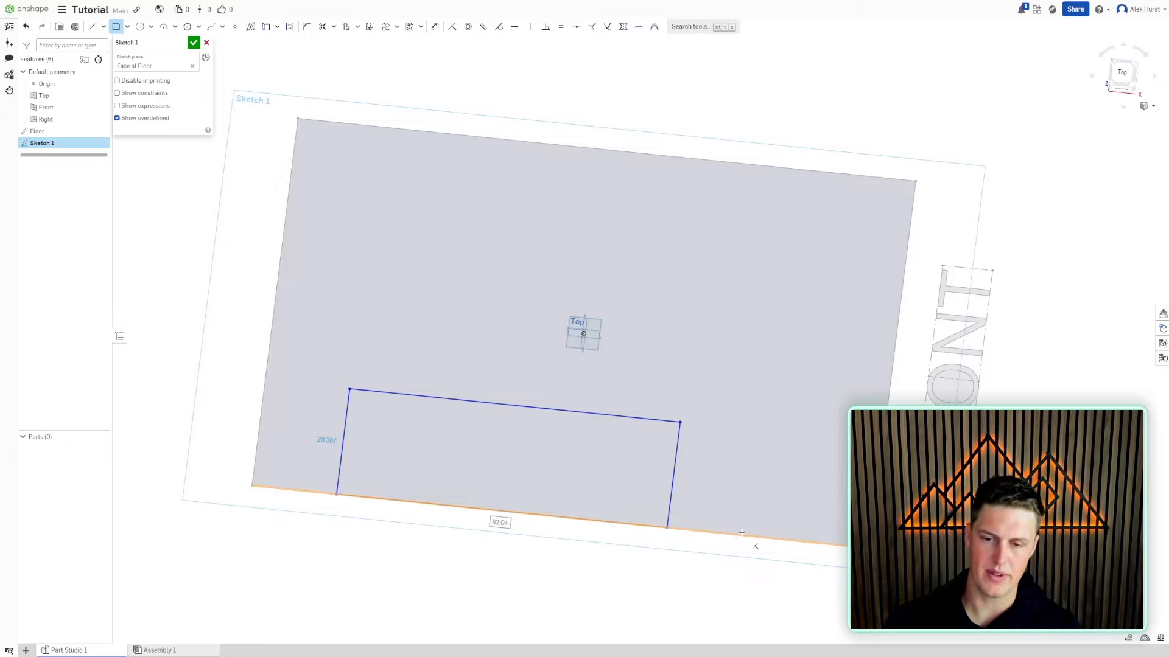
Set the corner rectangle's length to 60 in and its depth to 20 in, and finish the sketch
{"action": "type", "text": "60"}
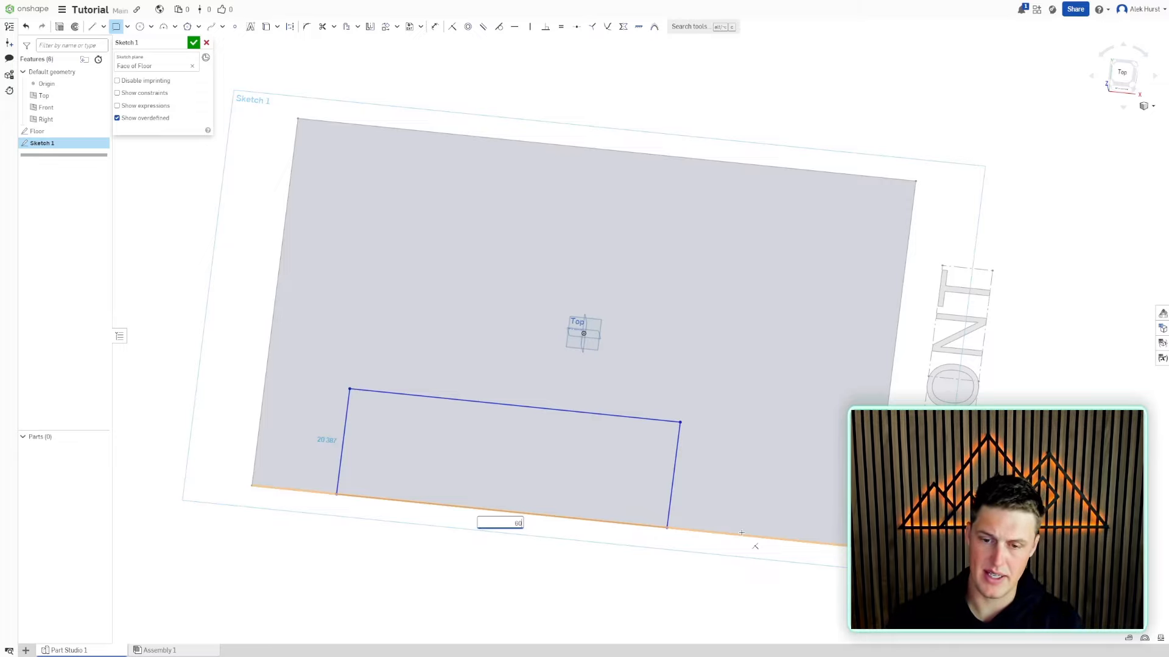
{"action": "key", "text": "Tab"}
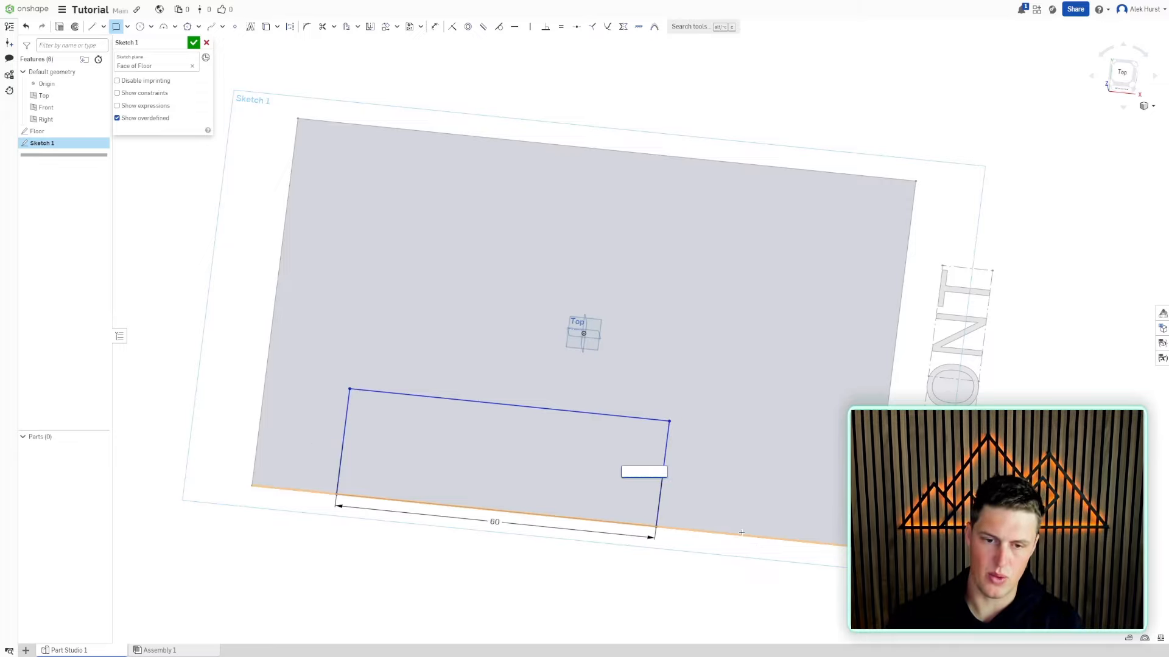
{"action": "key", "text": "Return"}
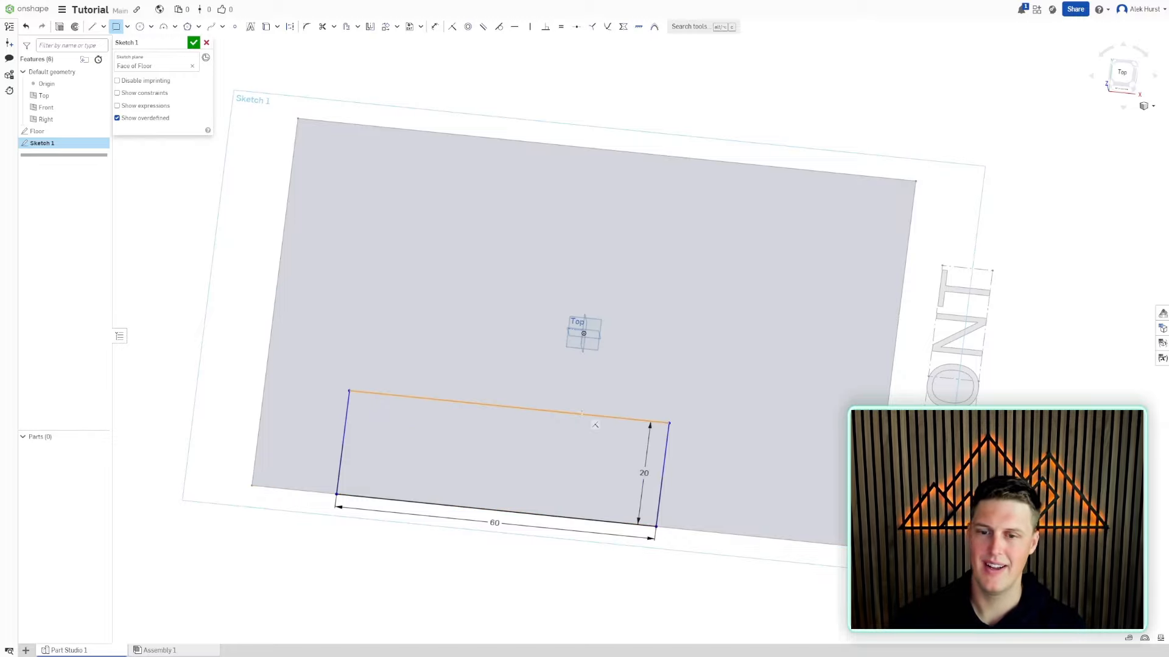
{"action": "mouse_move", "coordinate": [814, 488]}
{"action": "right_mouse_down"}
{"action": "mouse_move", "coordinate": [813, 452]}
{"action": "mouse_move", "coordinate": [813, 489]}
{"action": "right_mouse_up"}
{"action": "left_click", "coordinate": [193, 42]}
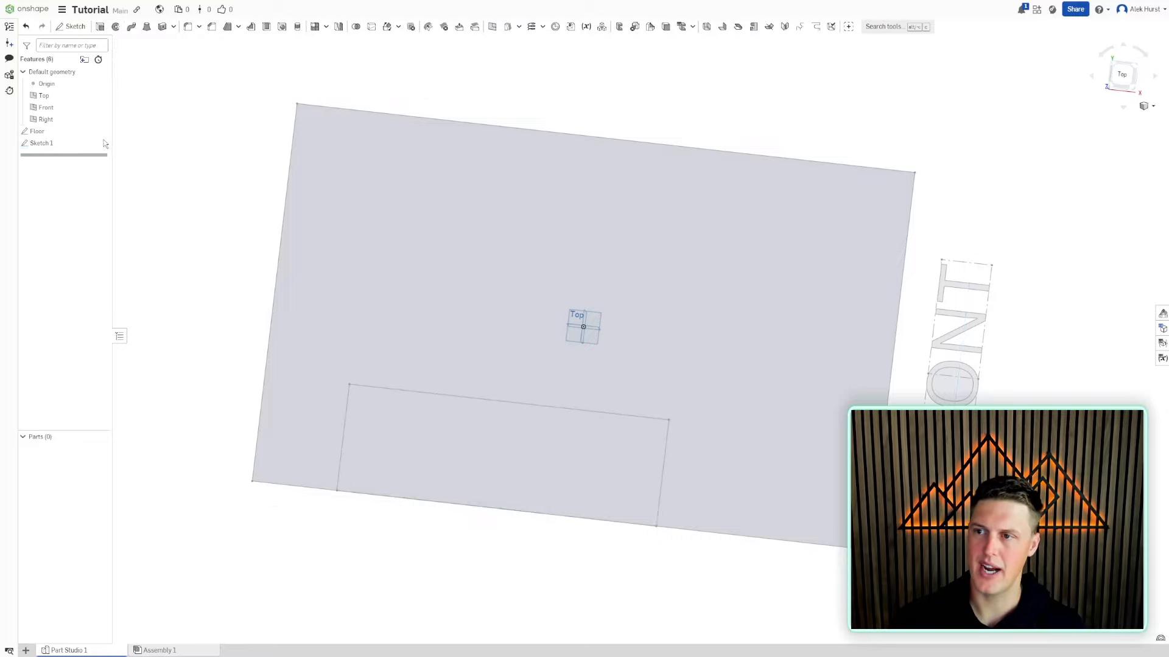
Rename the new rectangle's sketch as Galley Unit
{"action": "right_click", "coordinate": [59, 142]}
{"action": "left_click", "coordinate": [84, 154]}
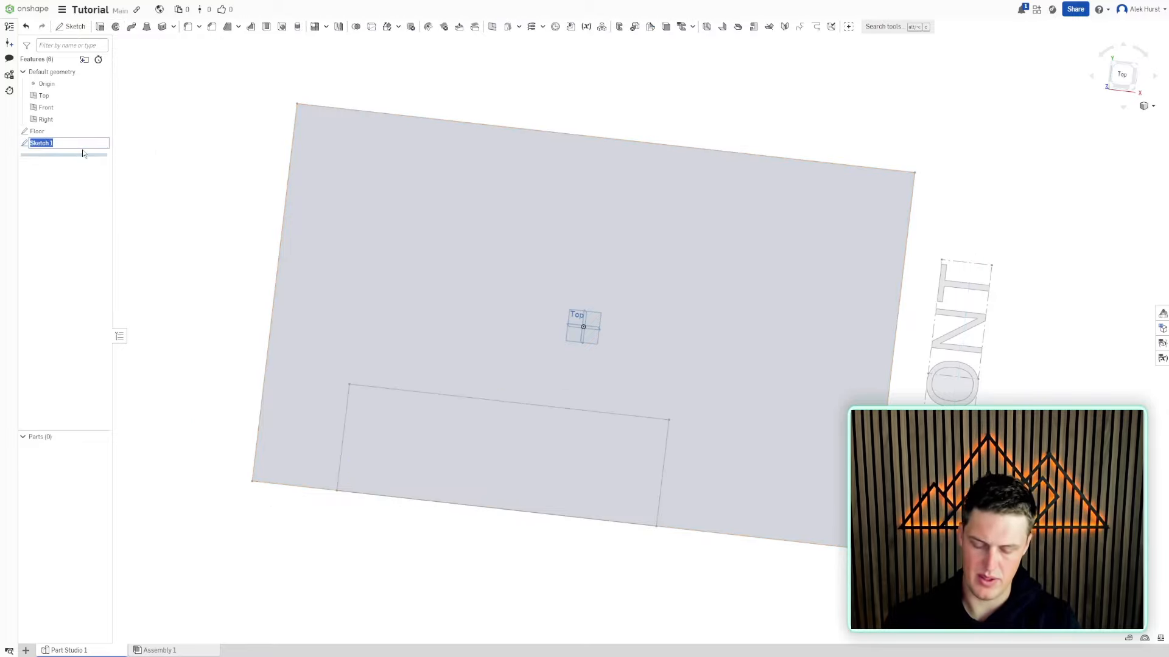
{"action": "type", "text": "Gally"}
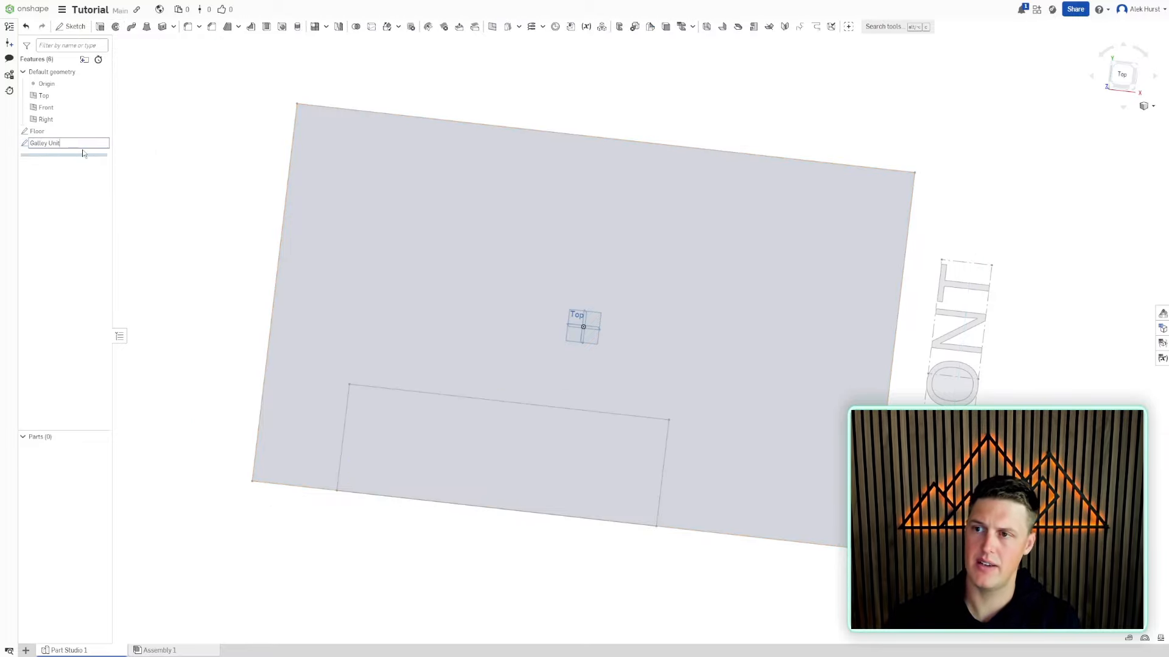
{"action": "key", "text": "Return"}
{"action": "key", "text": "shift+1"}
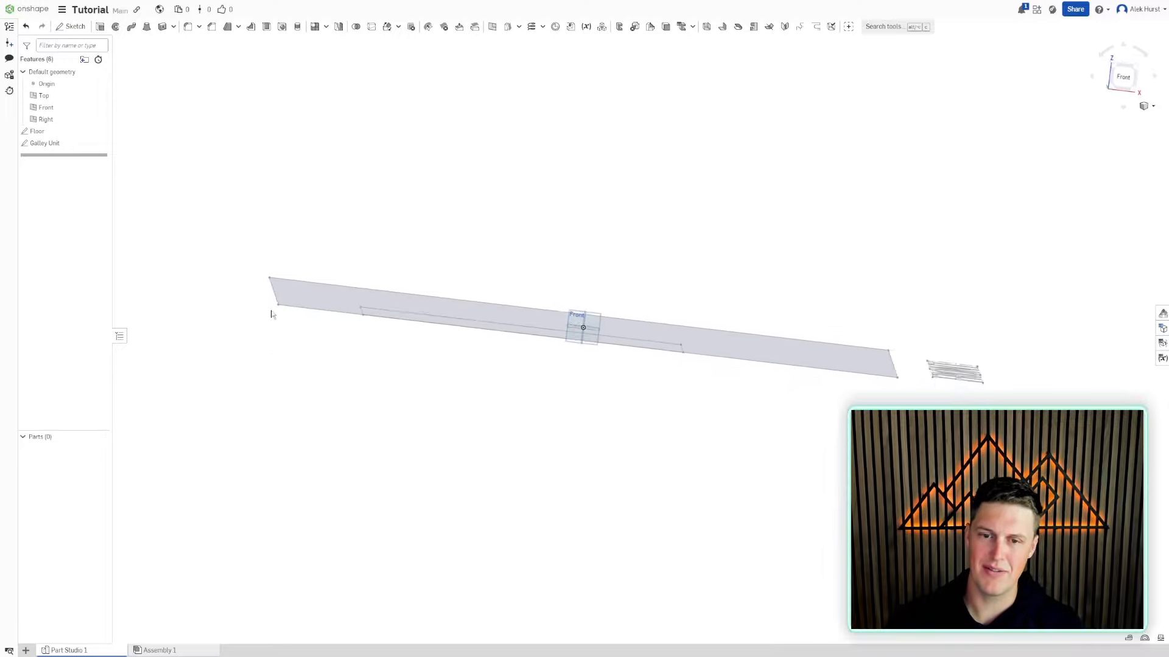
{"action": "right_click_drag", "start_coordinate": [272, 314], "coordinate": [237, 365]}
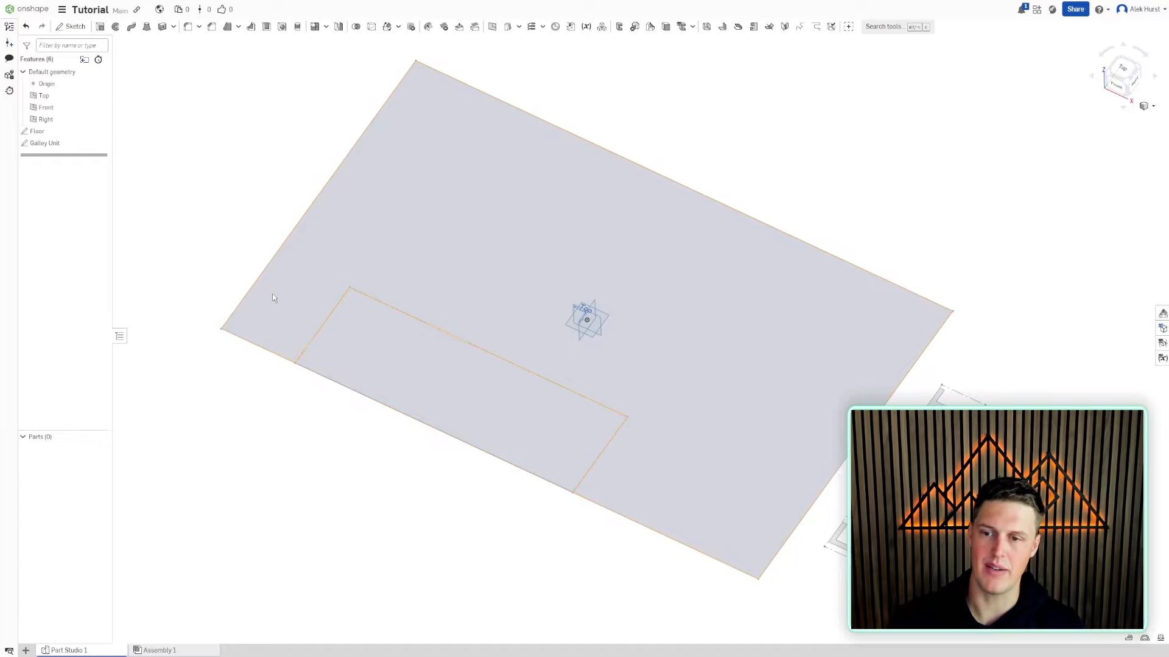
{"action": "right_click_drag", "start_coordinate": [470, 438], "coordinate": [401, 494]}
{"action": "middle_click_drag", "start_coordinate": [391, 477], "coordinate": [403, 532]}
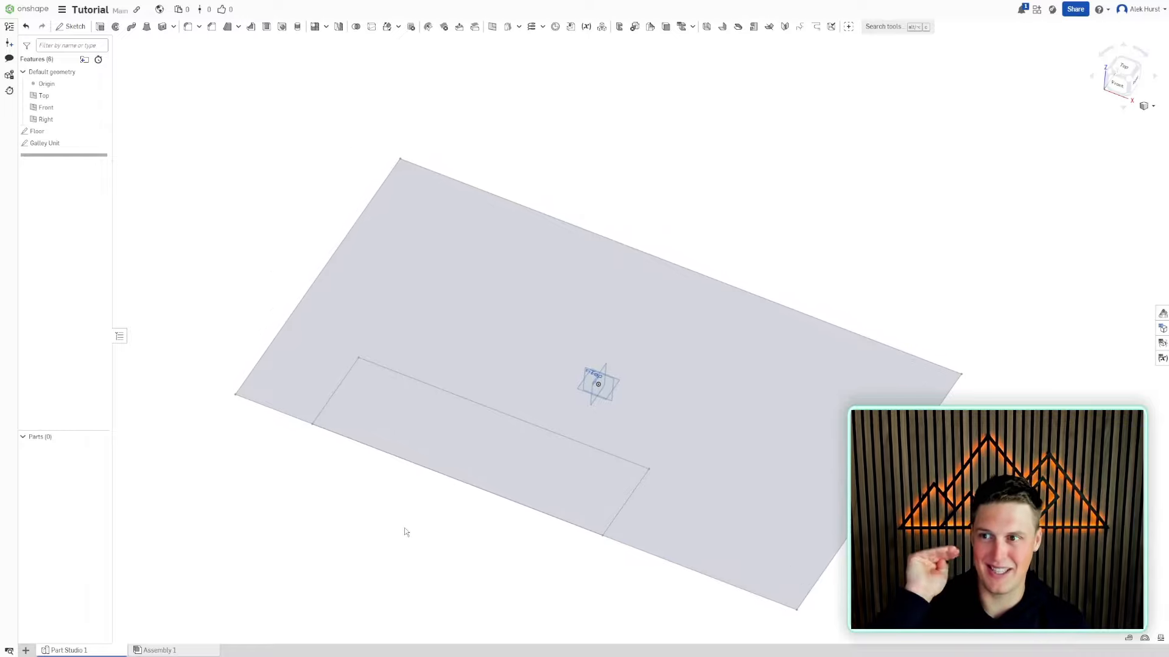
{"action": "middle_click_drag", "start_coordinate": [219, 213], "coordinate": [224, 166]}
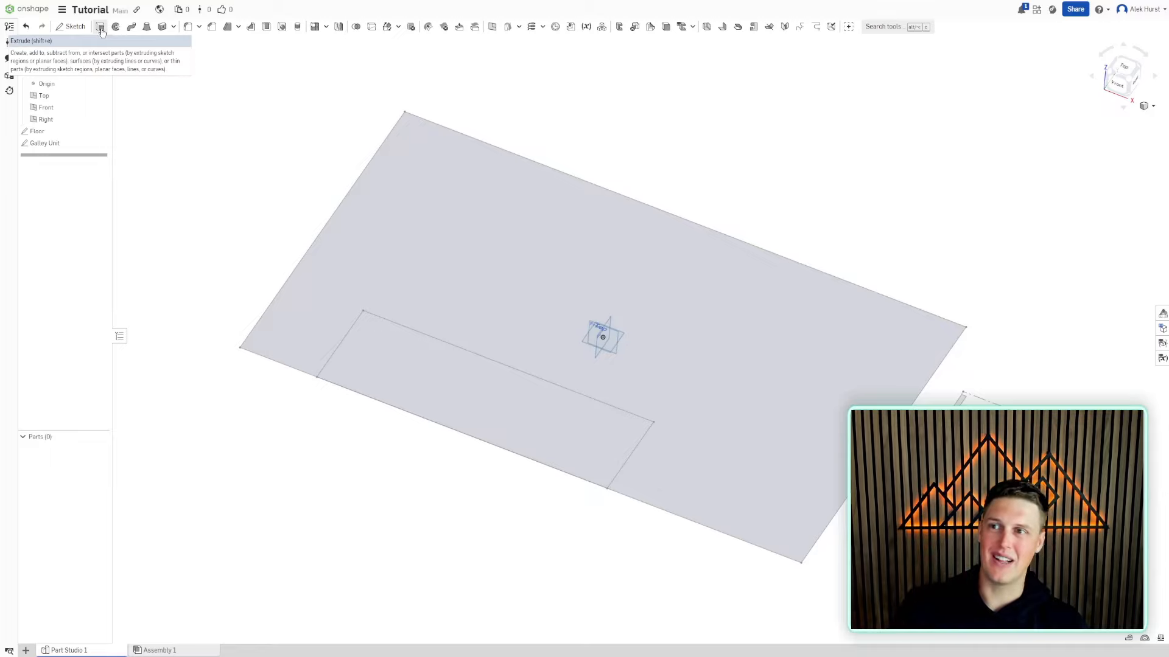
Extrude the Galley Unit sketch face upward as a new solid with a blind depth of 26 in
{"action": "left_click", "coordinate": [100, 27]}
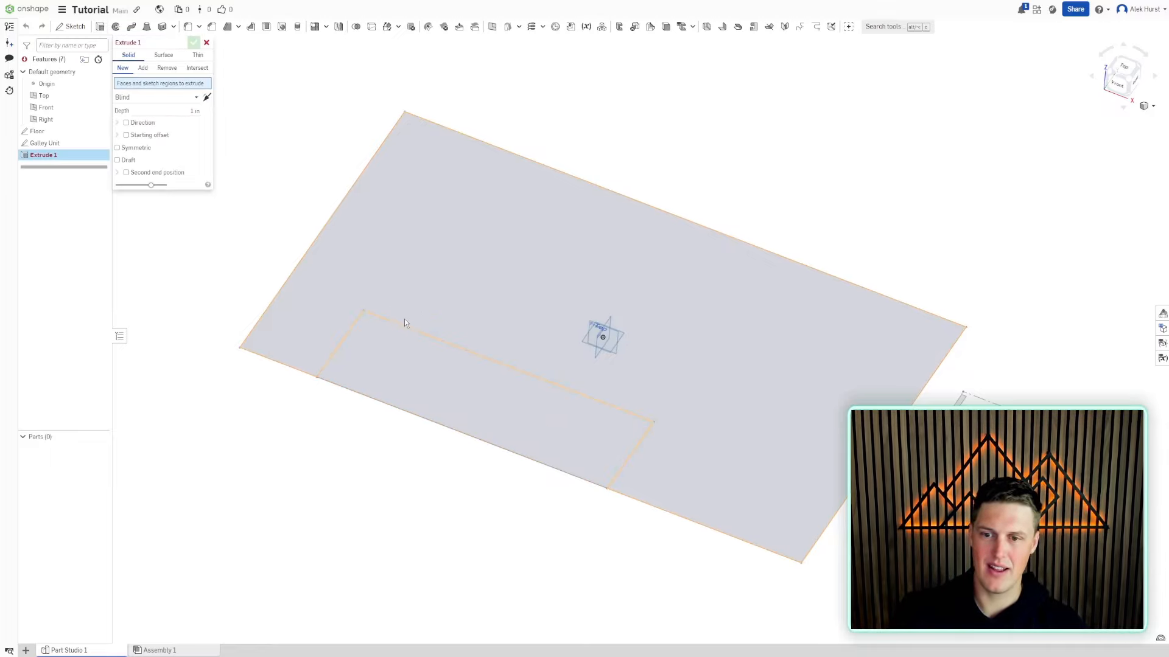
{"action": "scroll", "coordinate": [408, 329], "scroll_direction": "up", "scroll_amount": 5}
{"action": "right_click_drag", "start_coordinate": [429, 333], "coordinate": [482, 387]}
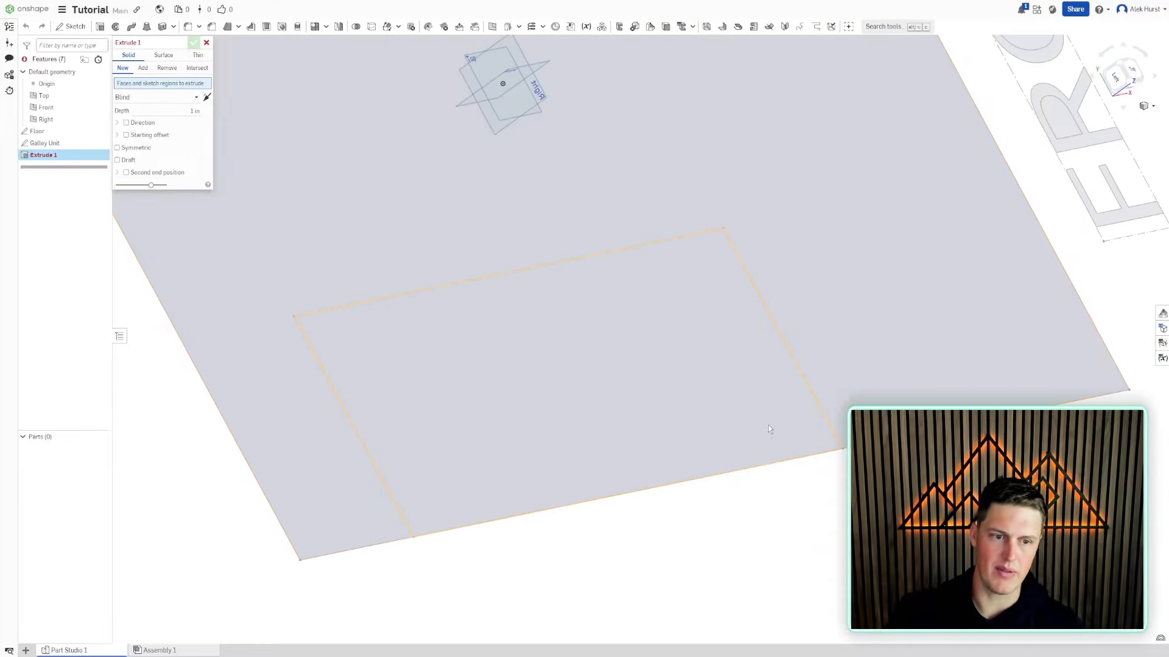
{"action": "left_click", "coordinate": [575, 381]}
{"action": "mouse_move", "coordinate": [575, 381]}
{"action": "right_mouse_down"}
{"action": "mouse_move", "coordinate": [597, 349]}
{"action": "mouse_move", "coordinate": [541, 335]}
{"action": "mouse_move", "coordinate": [534, 308]}
{"action": "mouse_move", "coordinate": [522, 334]}
{"action": "mouse_move", "coordinate": [496, 337]}
{"action": "mouse_move", "coordinate": [550, 318]}
{"action": "mouse_move", "coordinate": [359, 296]}
{"action": "right_mouse_up"}
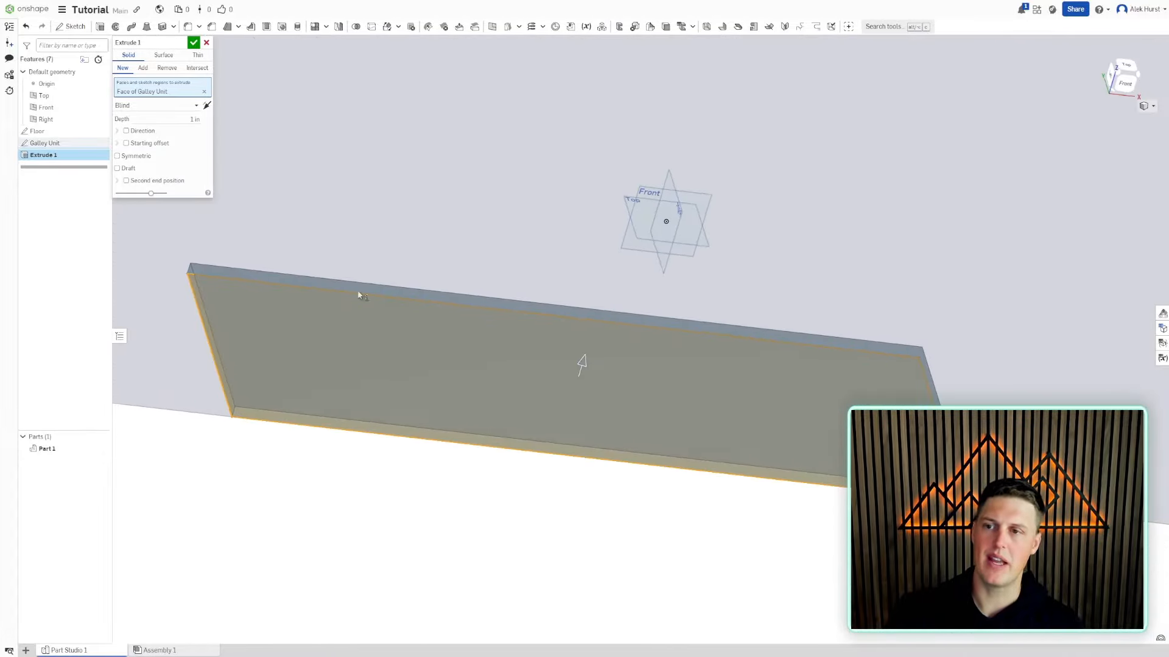
{"action": "middle_click_drag", "start_coordinate": [283, 310], "coordinate": [290, 345]}
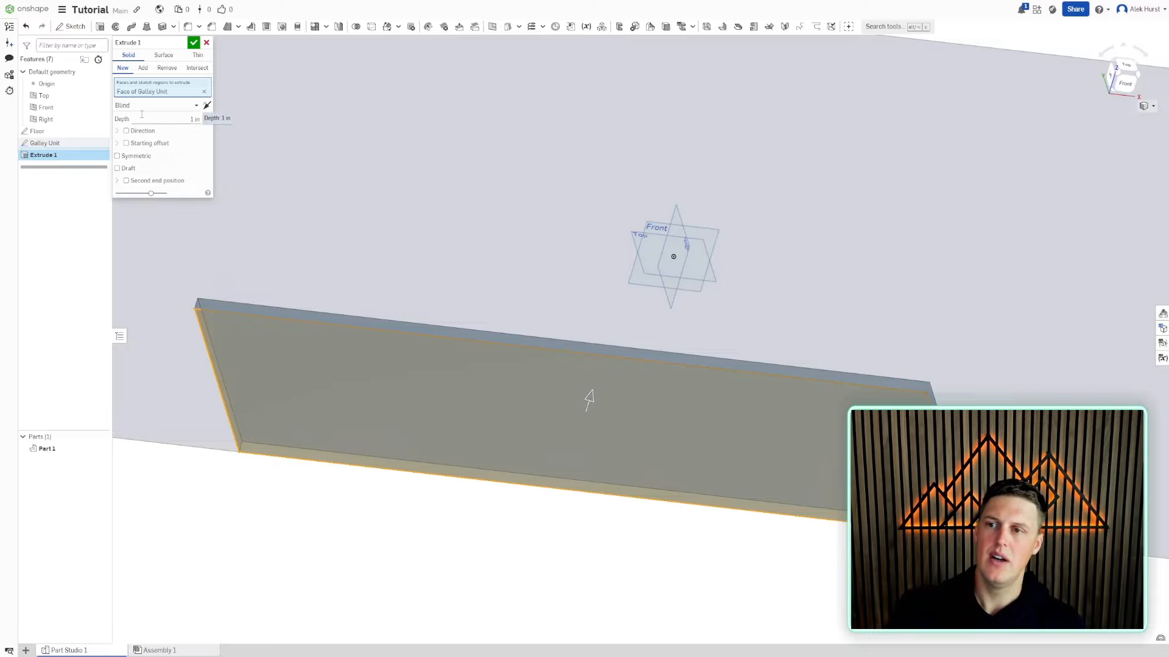
{"action": "left_click", "coordinate": [196, 119]}
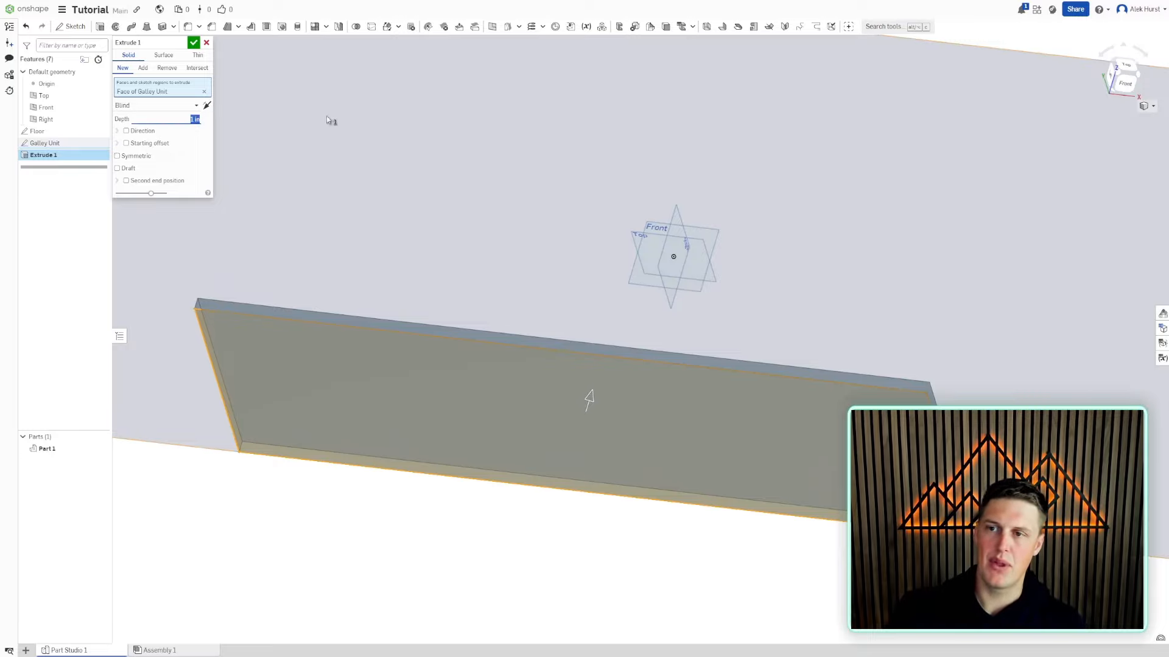
{"action": "right_click_drag", "start_coordinate": [331, 120], "coordinate": [363, 231]}
{"action": "scroll", "coordinate": [312, 209], "scroll_direction": "down", "scroll_amount": 3}
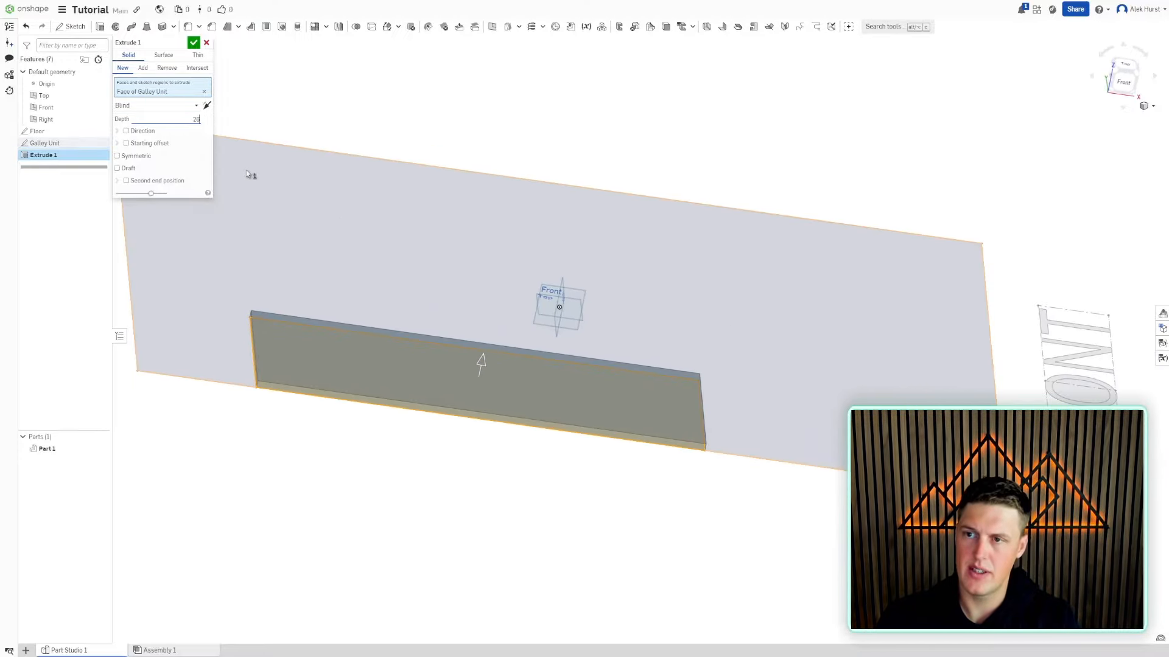
{"action": "type", "text": "26"}
{"action": "key", "text": "Return"}
Rename the extrude feature as Galley Unit
{"action": "right_click", "coordinate": [73, 155]}
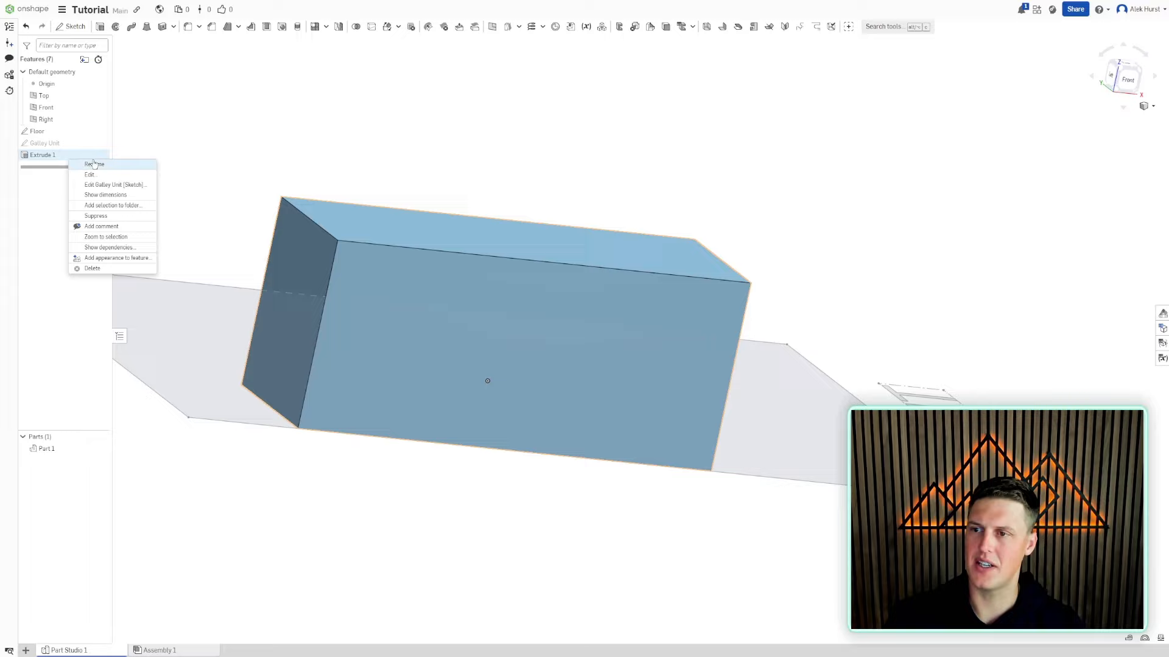
{"action": "left_click", "coordinate": [96, 162]}
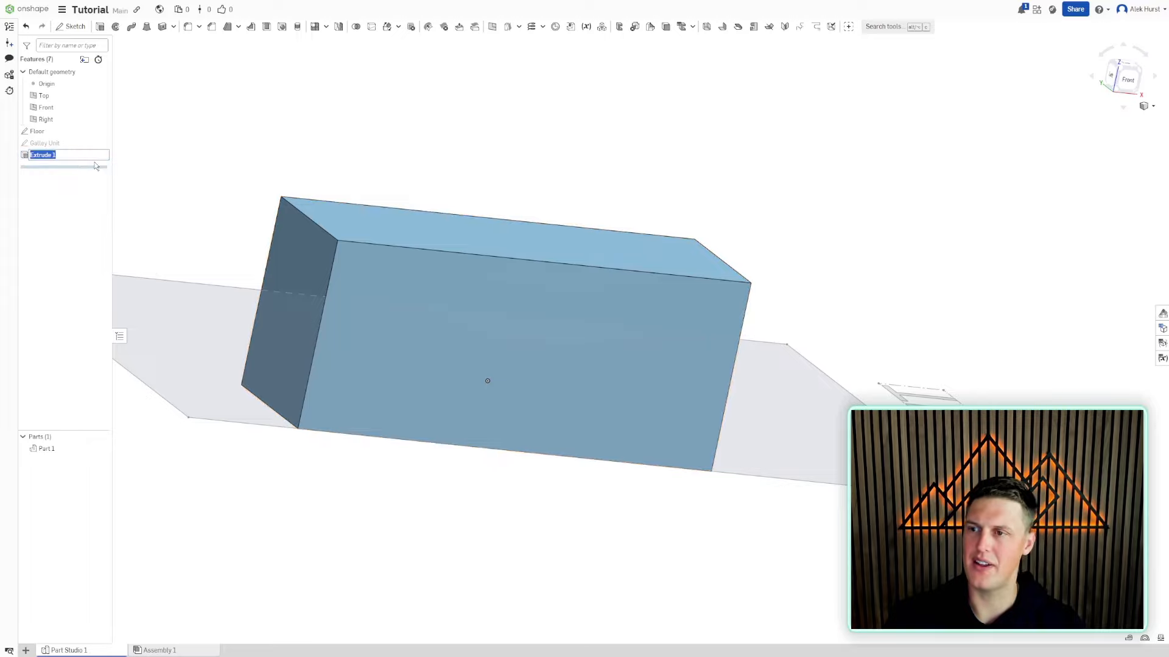
{"action": "type", "text": "Galley Unit"}
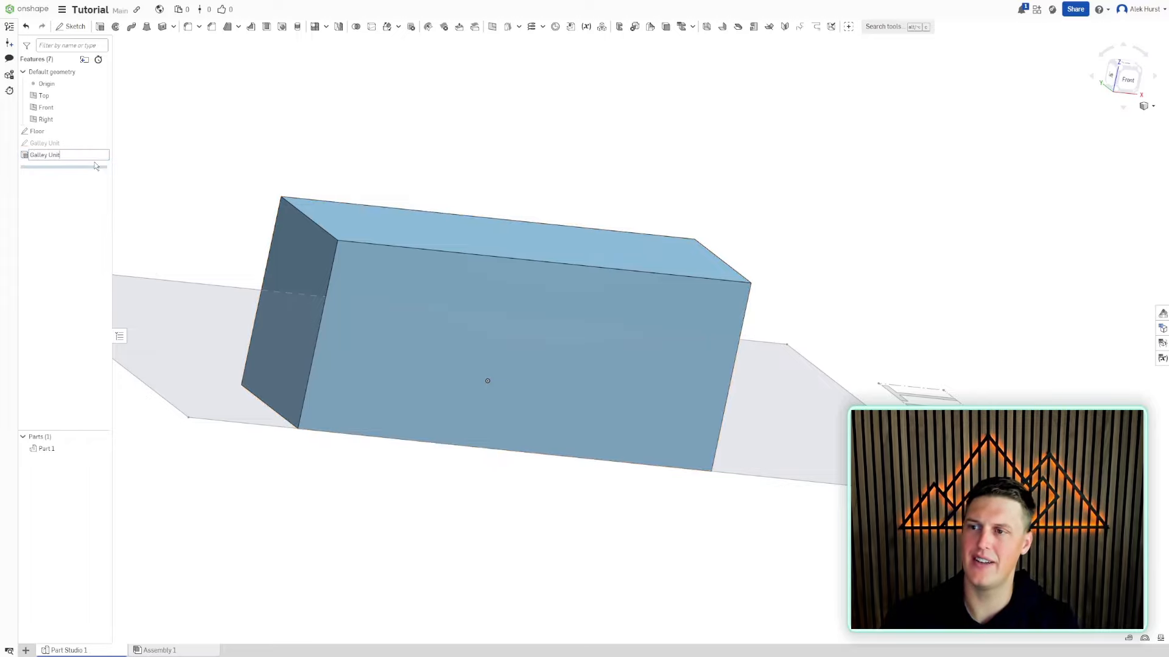
{"action": "key", "text": "Return"}
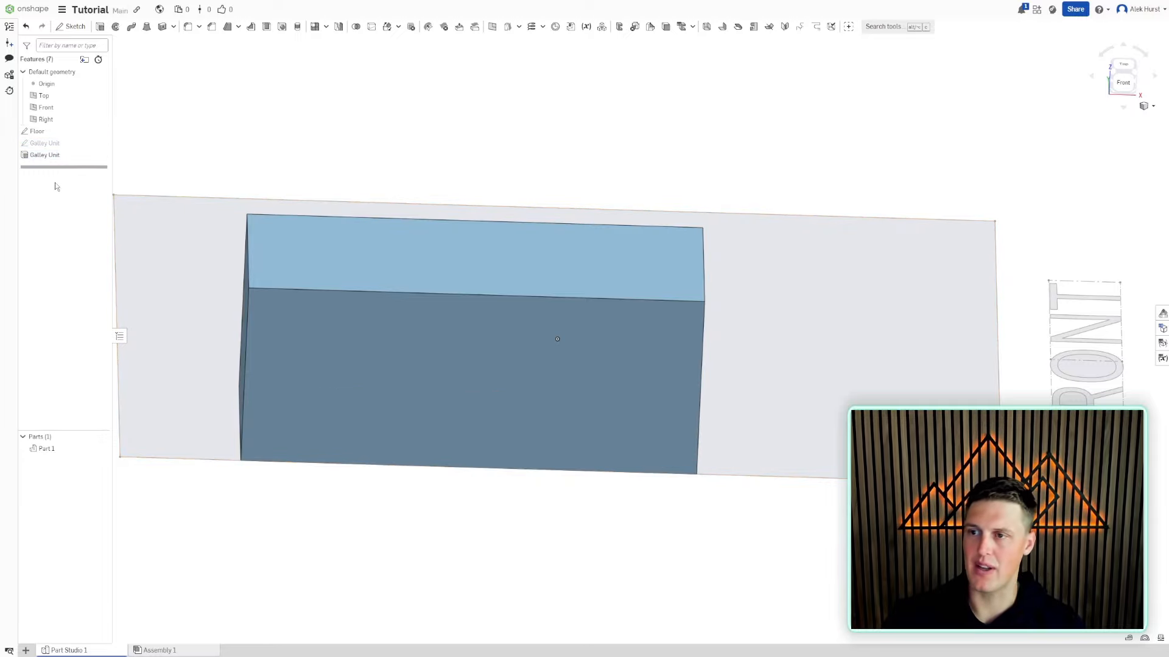
Open the Galley Unit sketch to view its dimensioned rectangle, and close it without changes
{"action": "left_click", "coordinate": [53, 144]}
{"action": "double_click", "coordinate": [53, 144]}
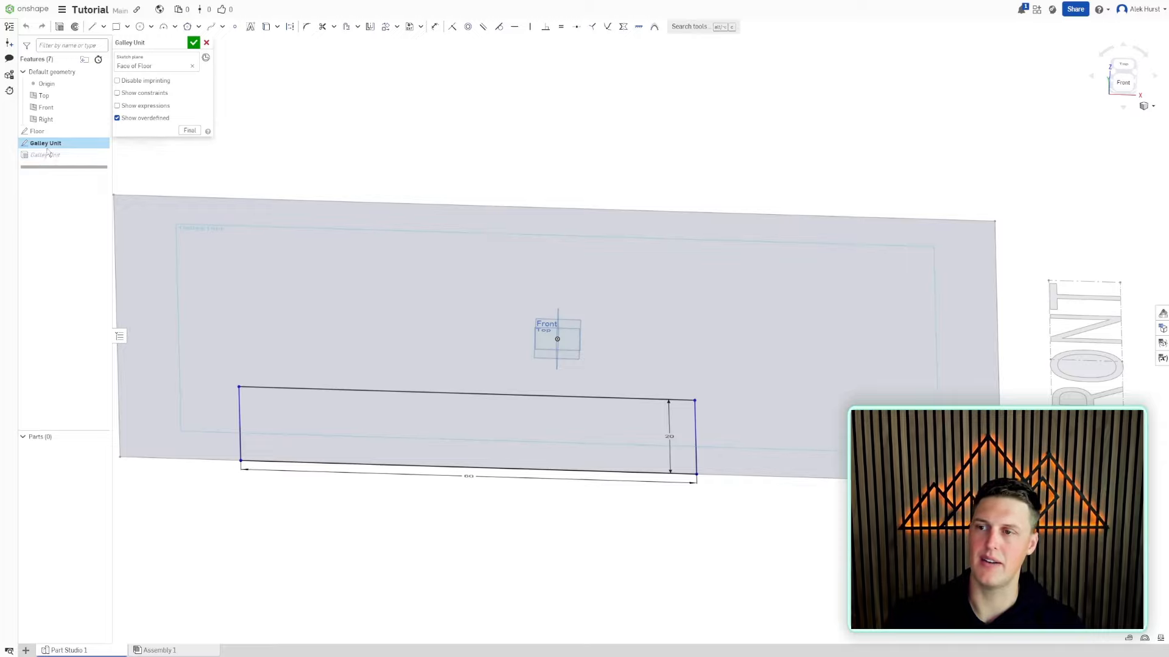
{"action": "left_click", "coordinate": [207, 42]}
Start a sketch on the top face of the galley unit
{"action": "middle_click_drag", "start_coordinate": [282, 143], "coordinate": [384, 158]}
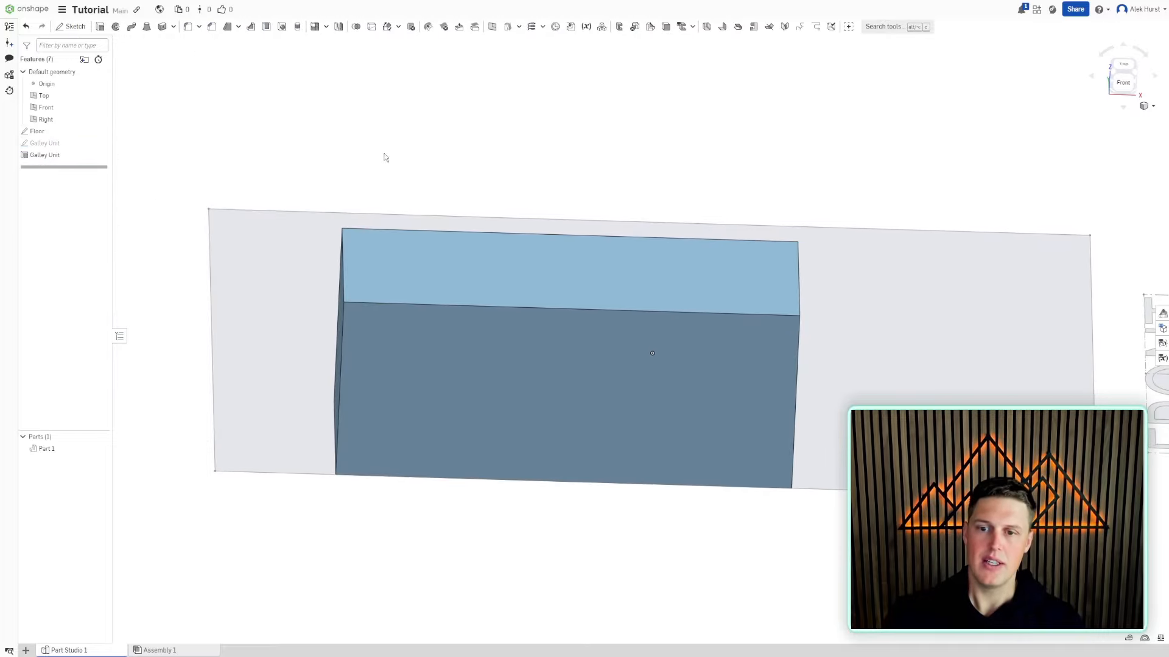
{"action": "right_click_drag", "start_coordinate": [385, 158], "coordinate": [412, 198]}
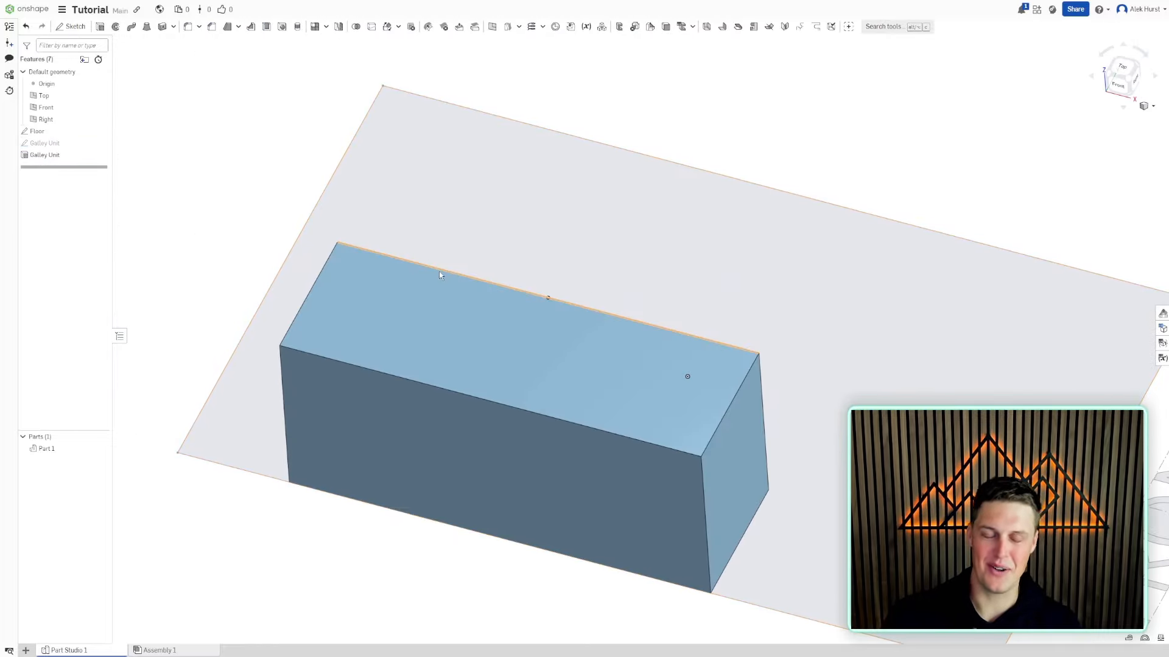
{"action": "scroll", "coordinate": [481, 353], "scroll_direction": "down", "scroll_amount": 3}
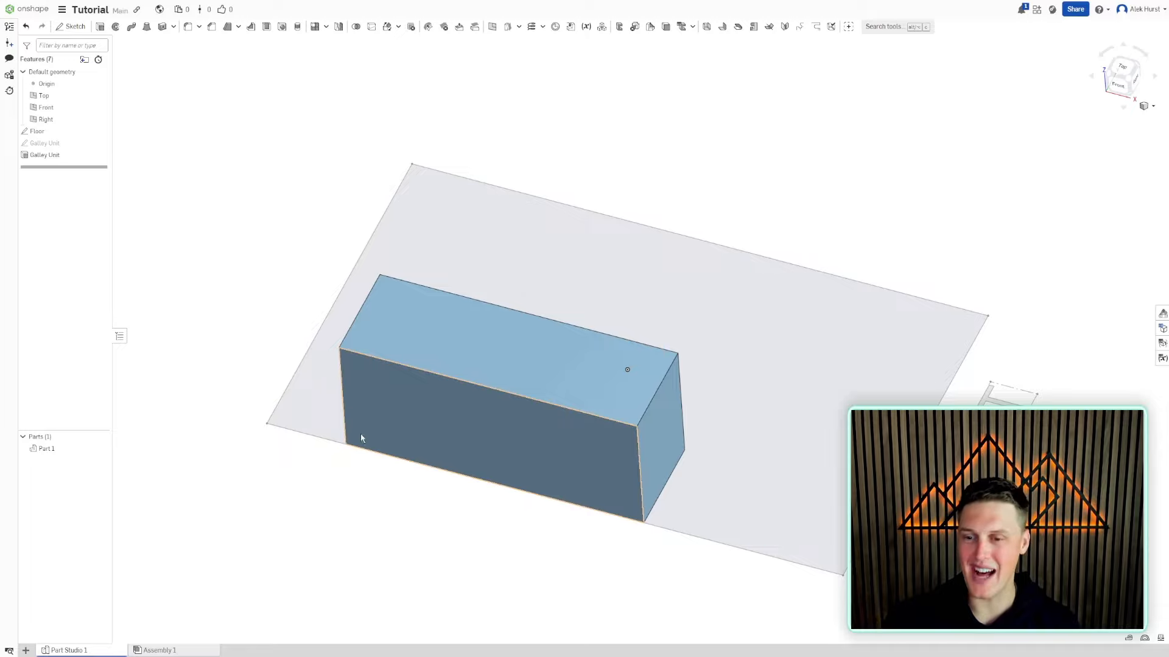
{"action": "middle_click_drag", "start_coordinate": [361, 152], "coordinate": [357, 192]}
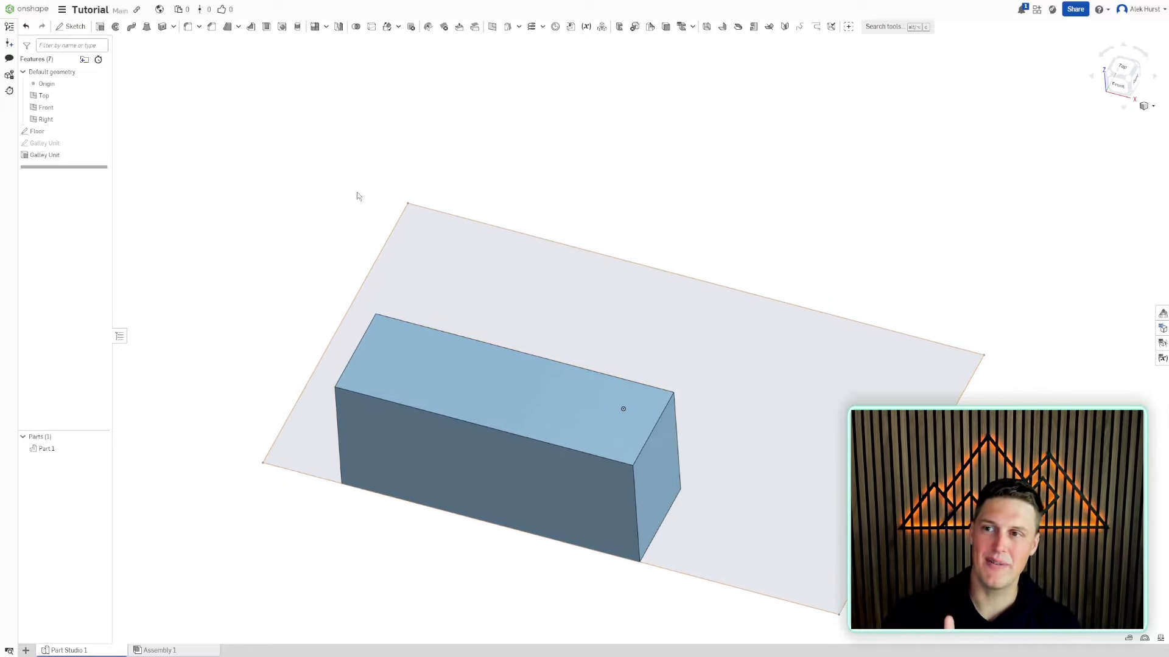
{"action": "left_click", "coordinate": [71, 27]}
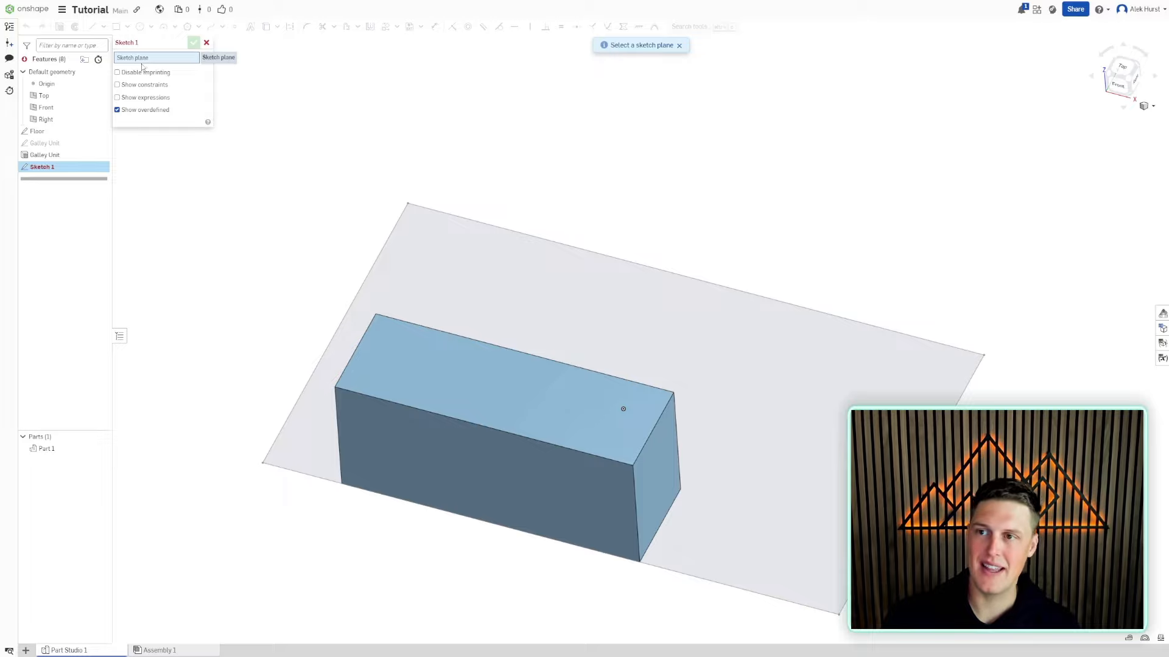
{"action": "left_click", "coordinate": [479, 397]}
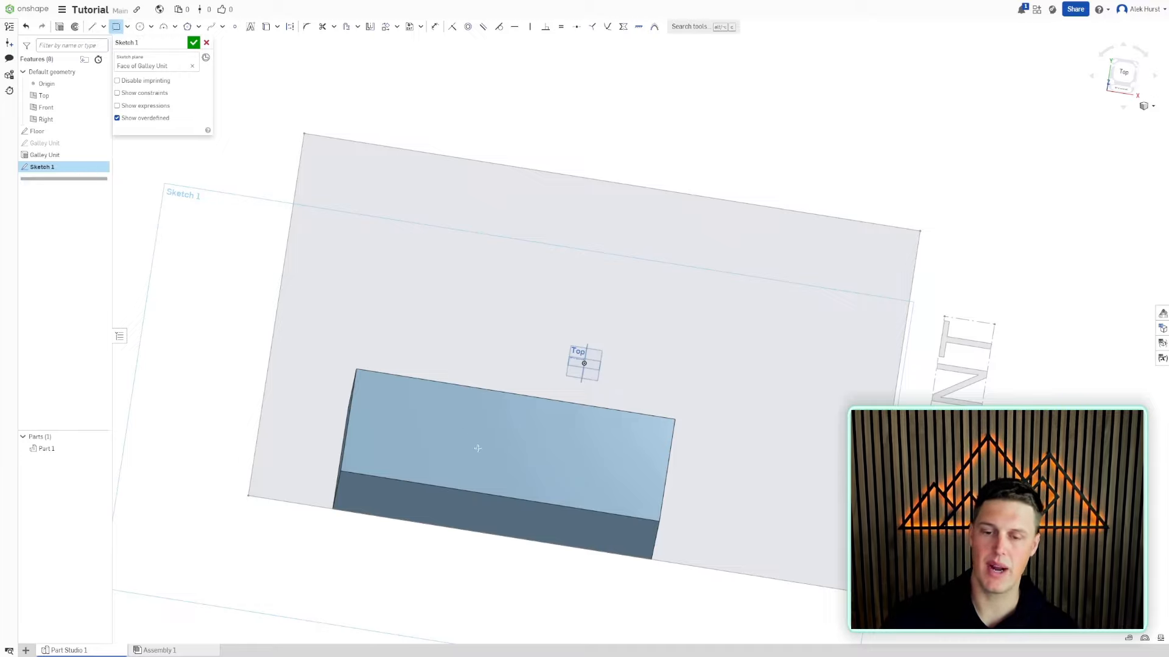
Draw an 18 by 18 in corner rectangle within the galley unit's top face, and delete it
{"action": "left_click", "coordinate": [465, 408]}
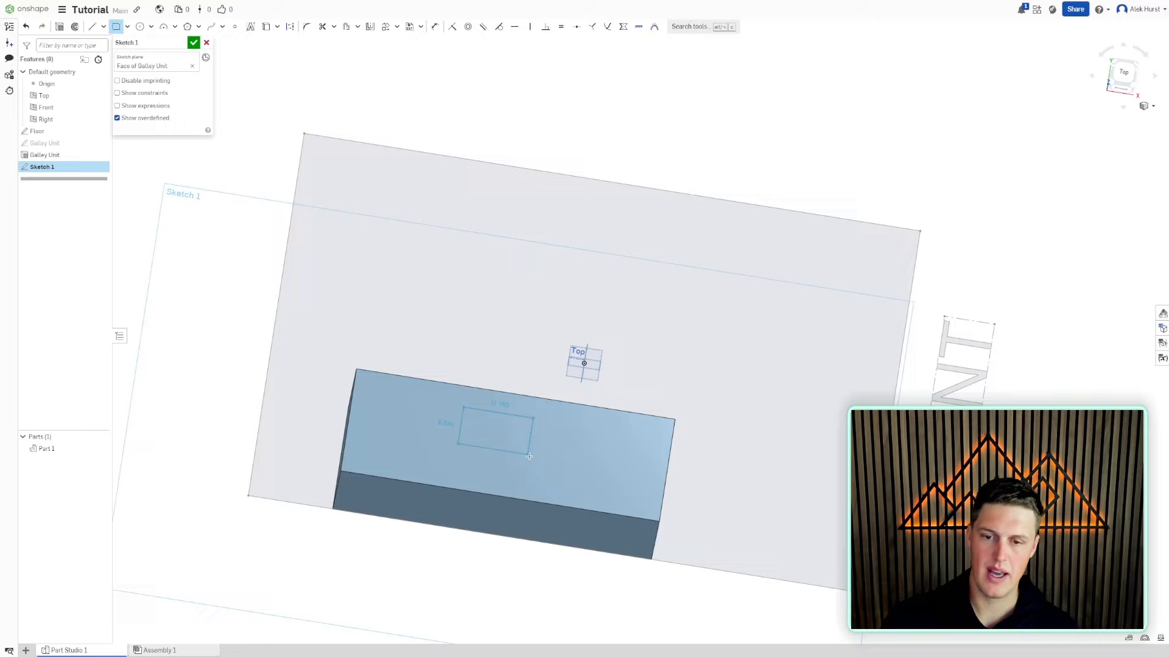
{"action": "left_click", "coordinate": [549, 499]}
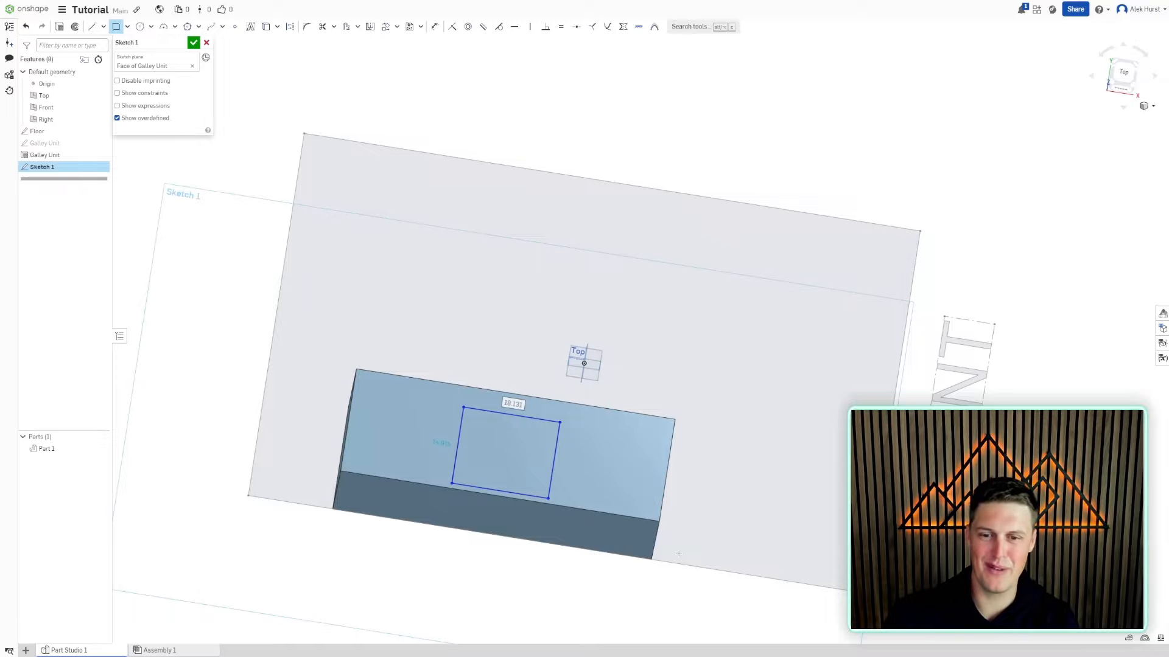
{"action": "type", "text": "18"}
{"action": "key", "text": "Tab"}
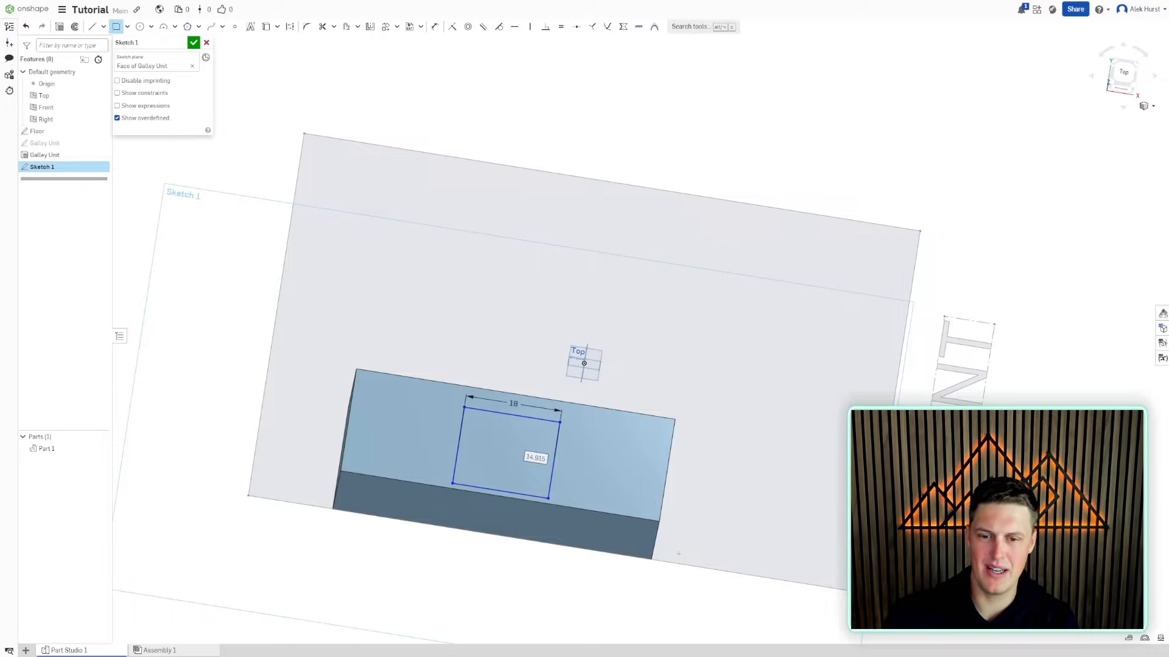
{"action": "type", "text": "18"}
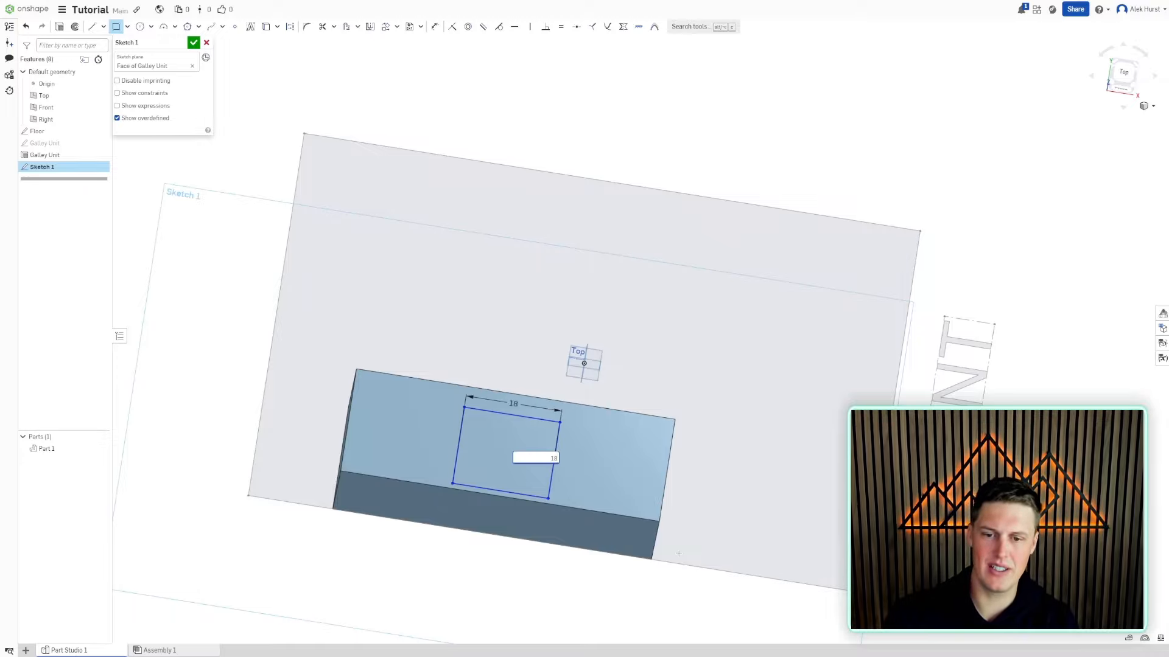
{"action": "key", "text": "Return"}
{"action": "mouse_move", "coordinate": [639, 396]}
{"action": "right_mouse_down"}
{"action": "mouse_move", "coordinate": [667, 407]}
{"action": "mouse_move", "coordinate": [662, 376]}
{"action": "mouse_move", "coordinate": [643, 366]}
{"action": "mouse_move", "coordinate": [630, 400]}
{"action": "right_mouse_up"}
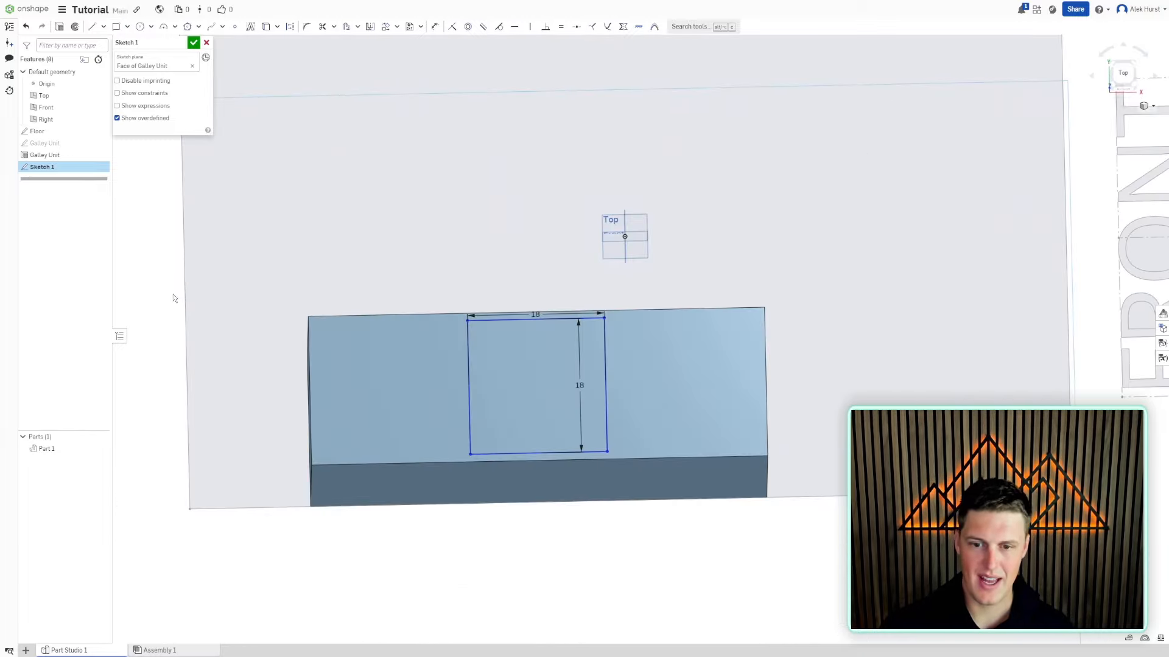
{"action": "right_click_drag", "start_coordinate": [173, 294], "coordinate": [173, 293]}
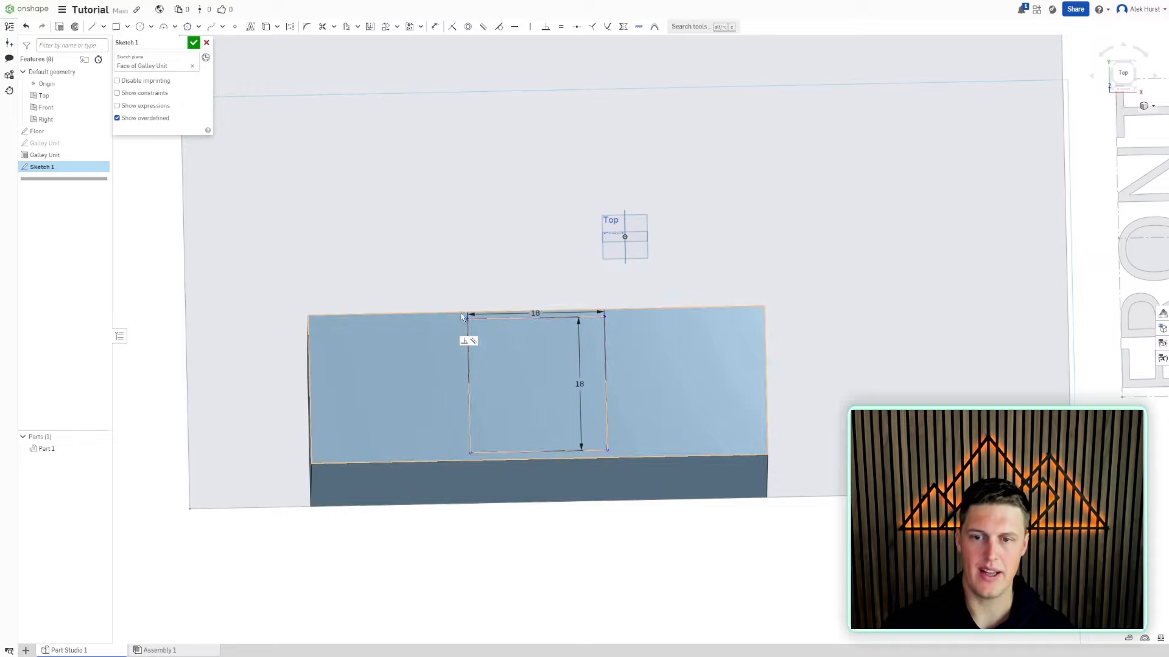
{"action": "left_click_drag", "start_coordinate": [453, 277], "coordinate": [740, 508]}
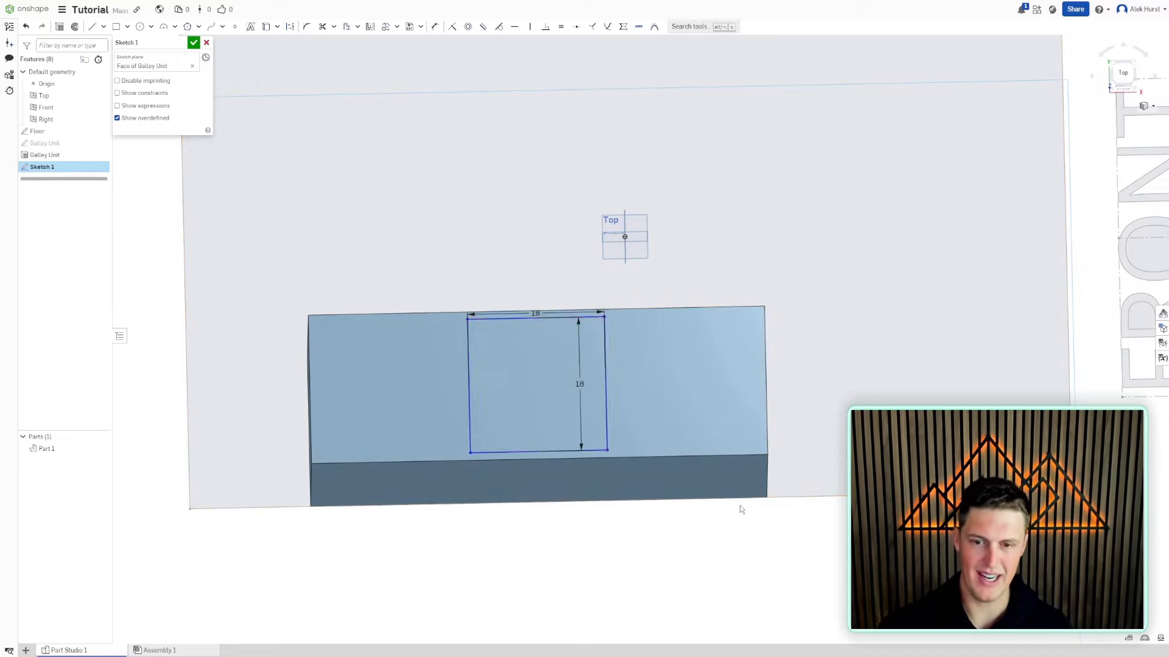
{"action": "key", "text": "Delete"}
Draw a corner rectangle straddling the back edge of the galley unit's top face, and set its width to 18 in
{"action": "key", "text": "r"}
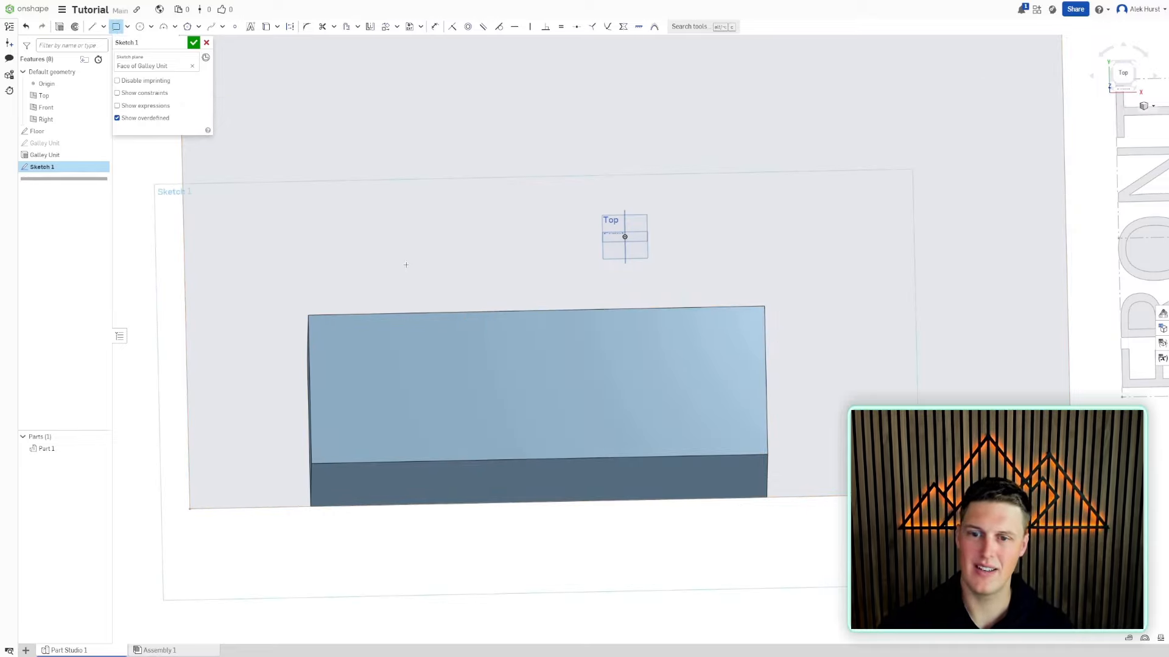
{"action": "left_click", "coordinate": [406, 265]}
{"action": "left_click", "coordinate": [570, 402]}
{"action": "type", "text": "18"}
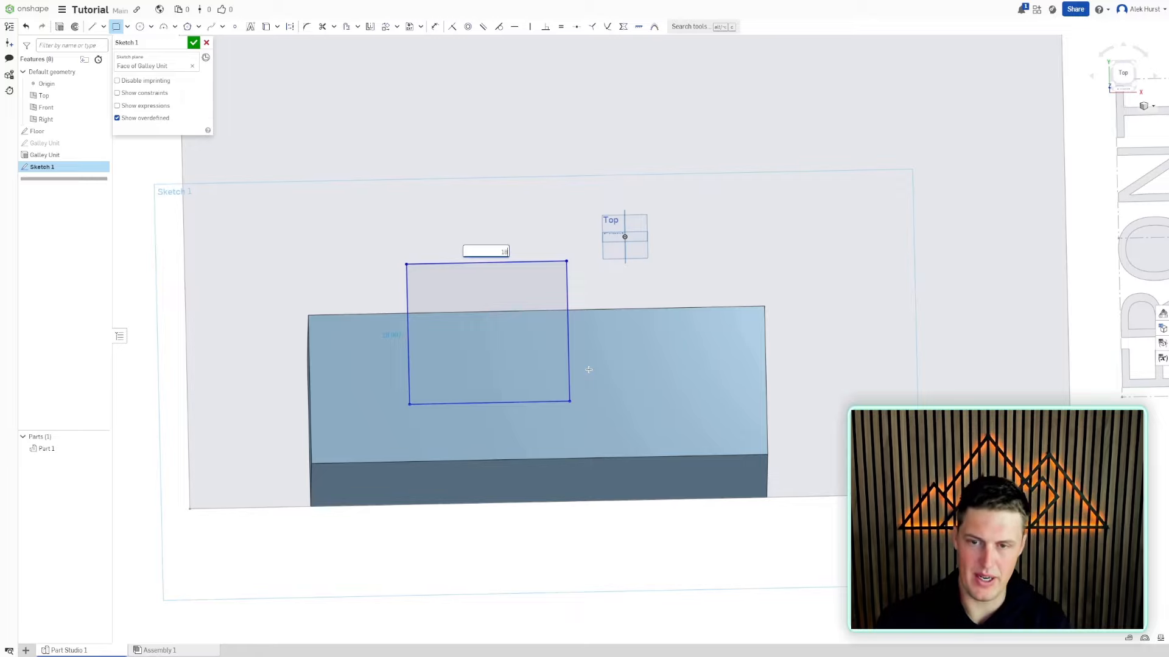
{"action": "key", "text": "Tab"}
{"action": "type", "text": "01"}
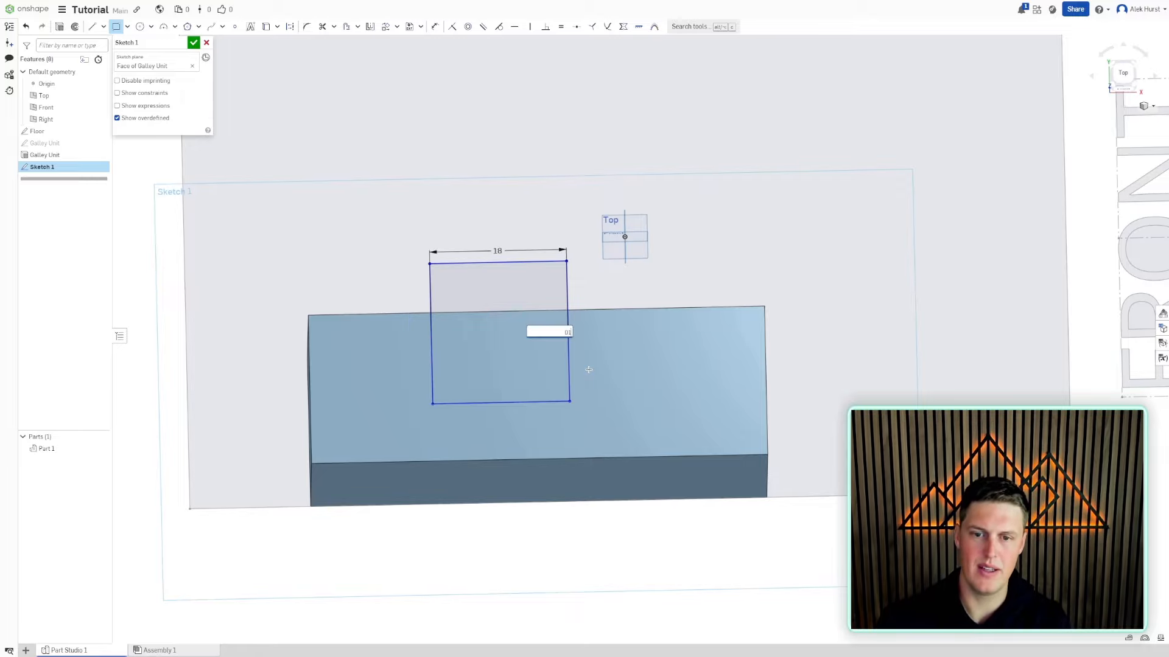
{"action": "key", "text": "Return"}
Select the whole 18 in wide rectangle and use Transform to shift it fully onto the galley unit's top face
{"action": "right_click_drag", "start_coordinate": [588, 370], "coordinate": [519, 329]}
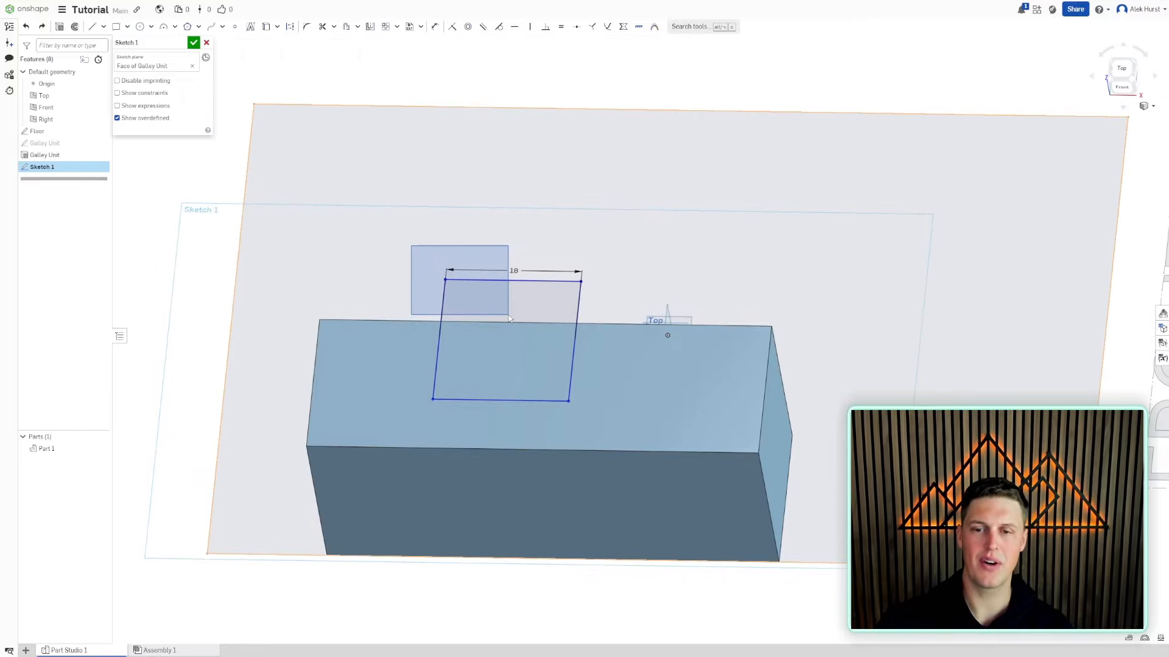
{"action": "mouse_move", "coordinate": [517, 326]}
{"action": "left_mouse_down"}
{"action": "mouse_move", "coordinate": [579, 365]}
{"action": "mouse_move", "coordinate": [621, 423]}
{"action": "left_mouse_up"}
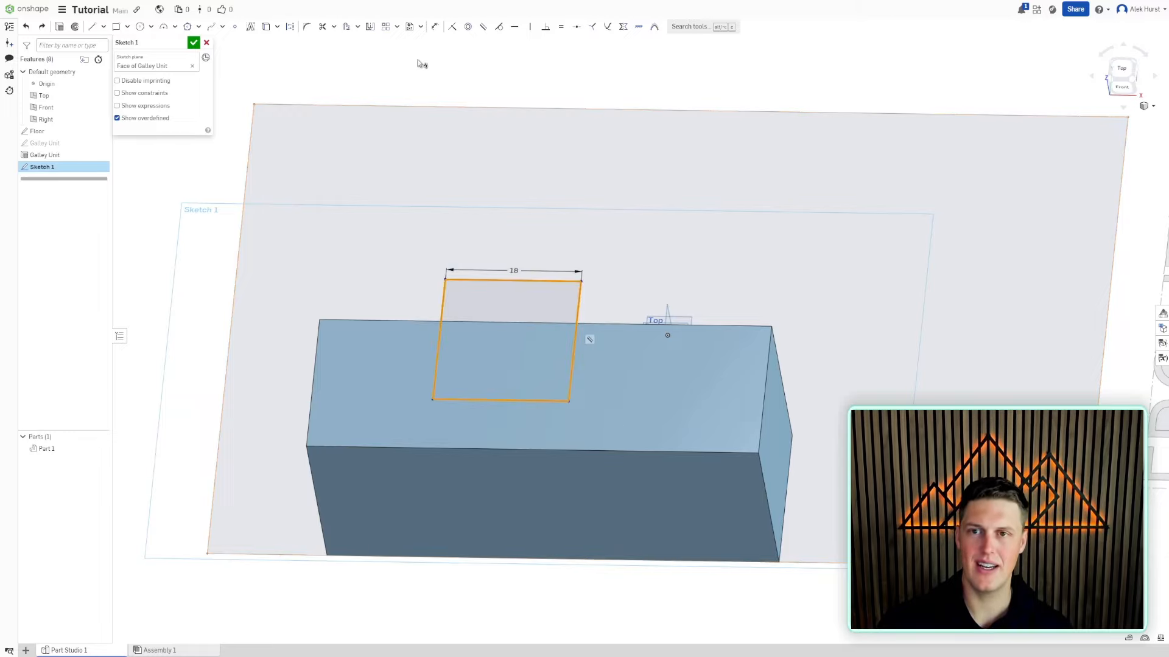
{"action": "left_click", "coordinate": [397, 27]}
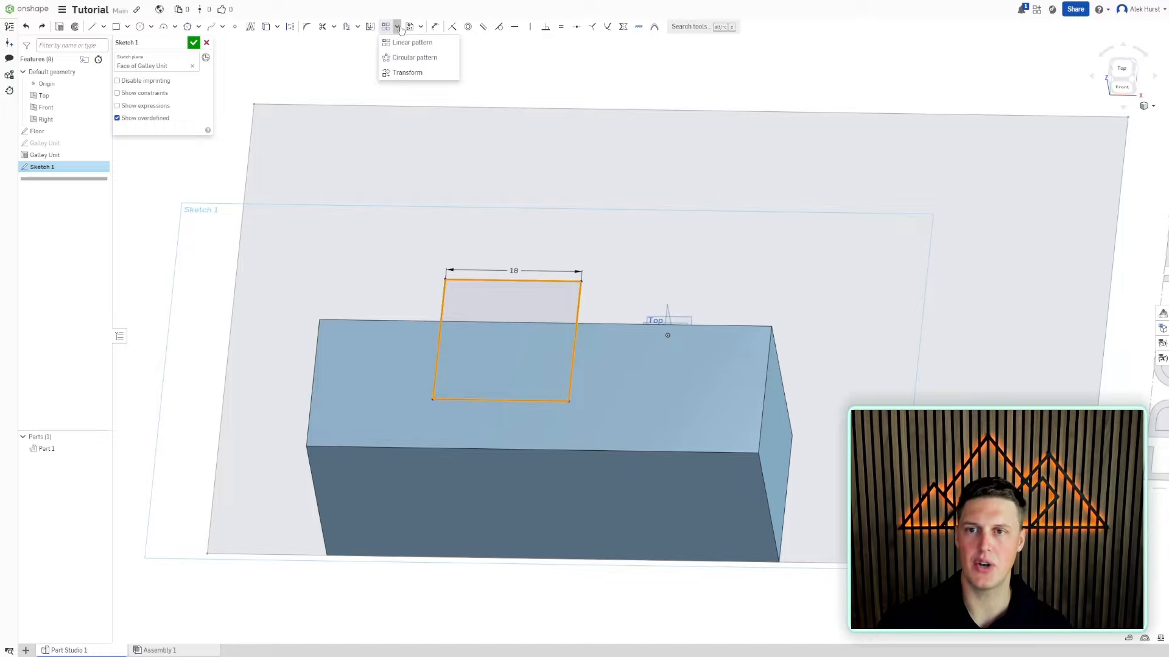
{"action": "left_click", "coordinate": [408, 73]}
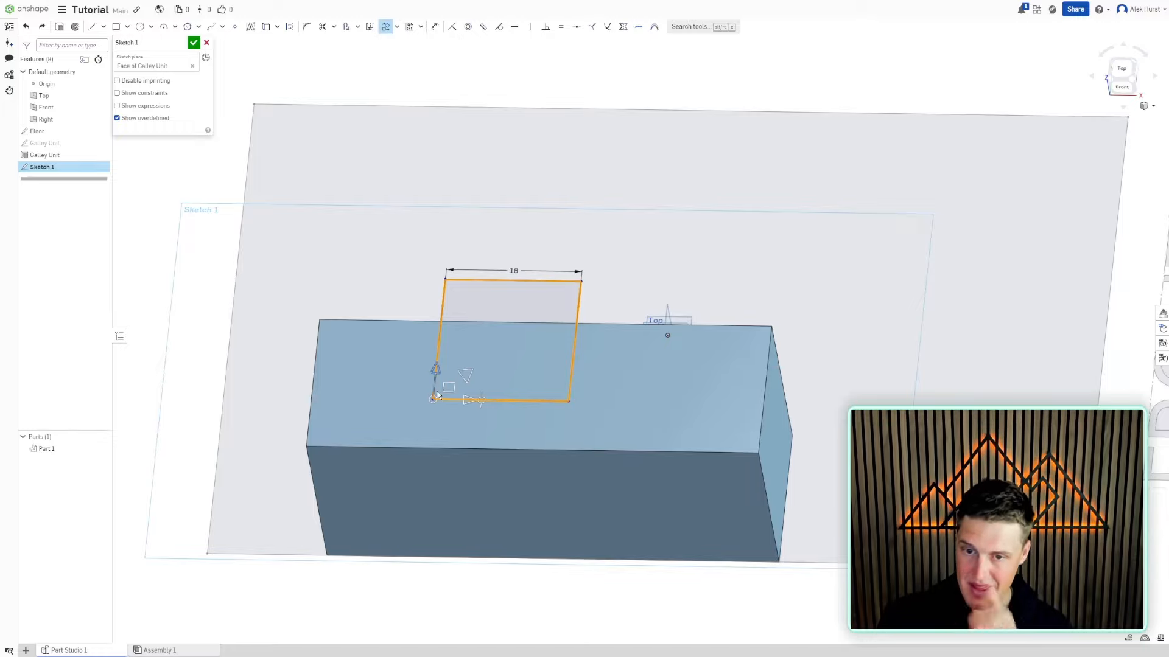
{"action": "scroll", "coordinate": [438, 391], "scroll_direction": "up", "scroll_amount": 5}
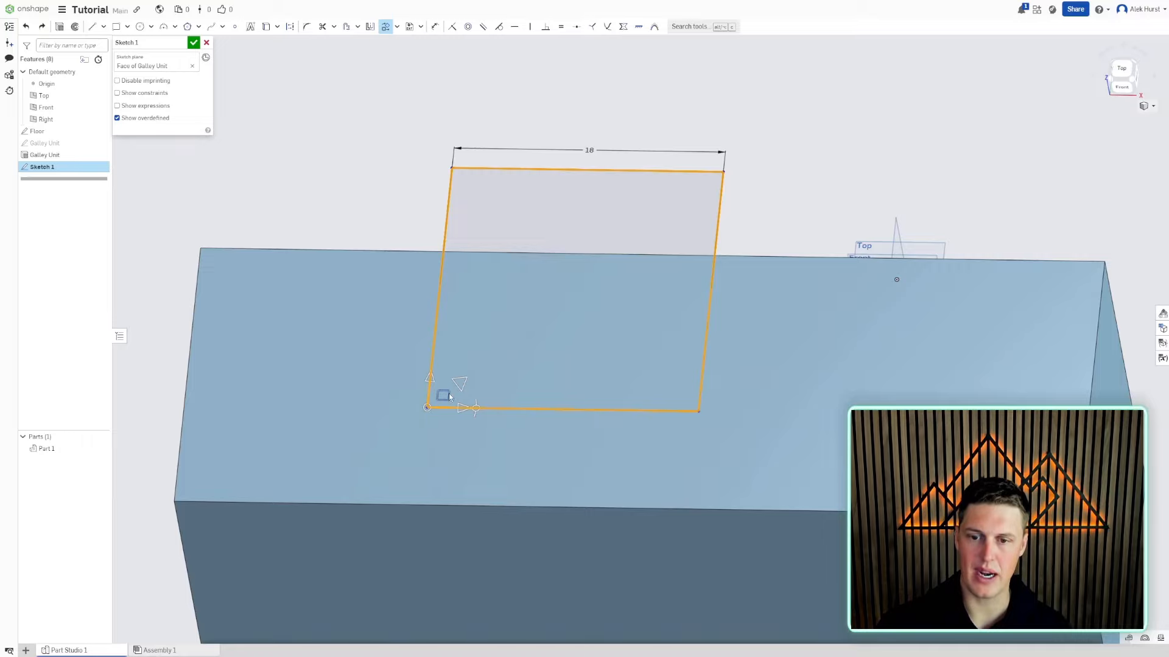
{"action": "scroll", "coordinate": [449, 392], "scroll_direction": "down", "scroll_amount": 4}
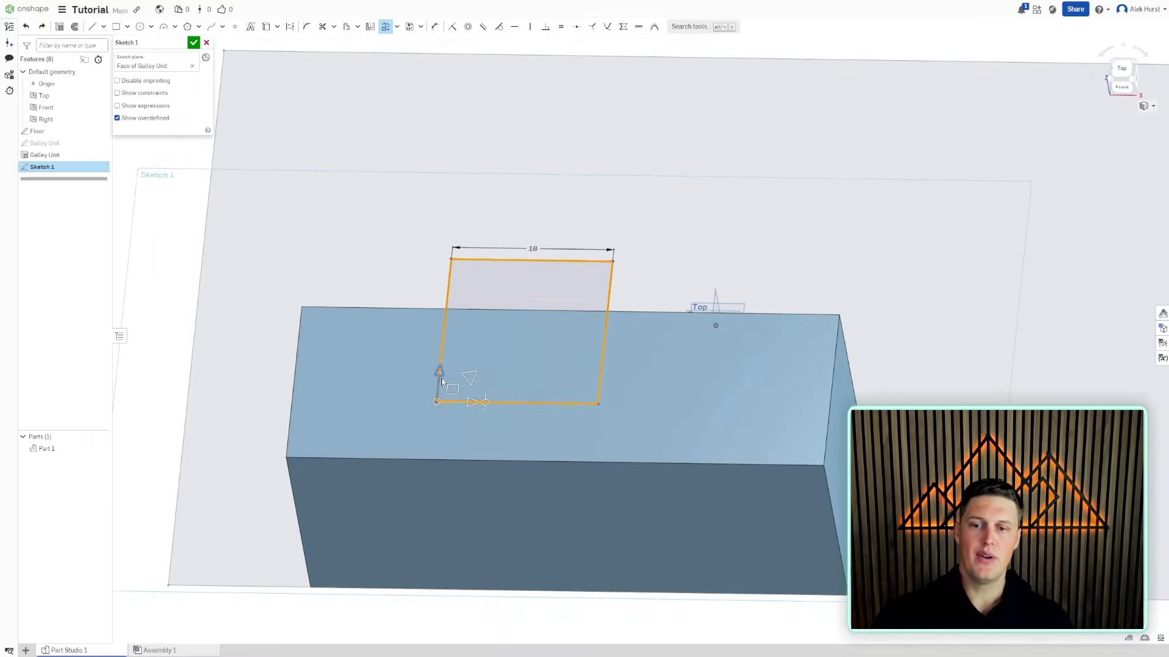
{"action": "mouse_move", "coordinate": [440, 380]}
{"action": "left_mouse_down"}
{"action": "mouse_move", "coordinate": [445, 334]}
{"action": "mouse_move", "coordinate": [442, 407]}
{"action": "left_mouse_up"}
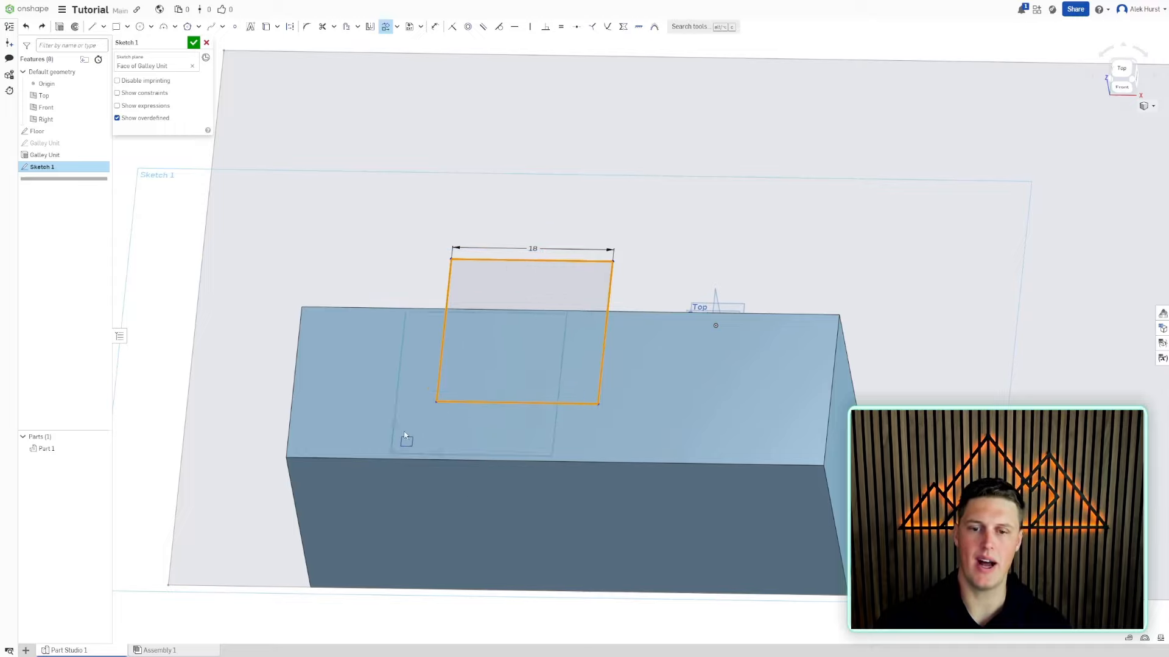
{"action": "left_click_drag", "start_coordinate": [404, 435], "coordinate": [434, 409]}
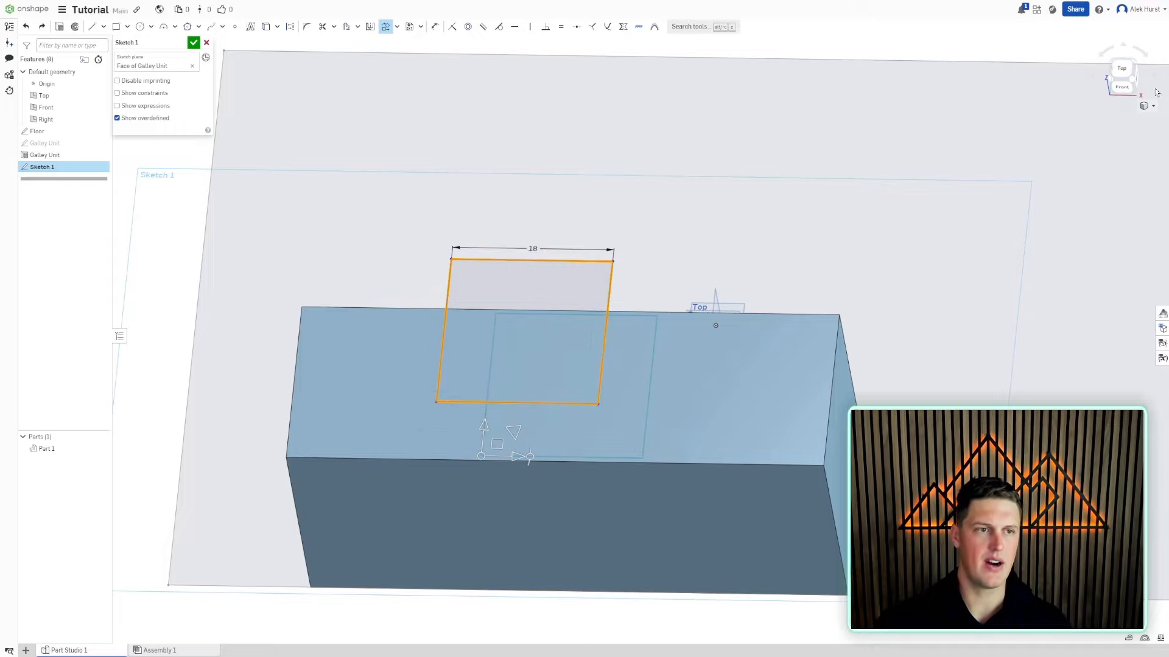
Move the rectangle to the front end of the galley unit's top face, just inside its edges, and apply the transform
{"action": "left_click", "coordinate": [1129, 70]}
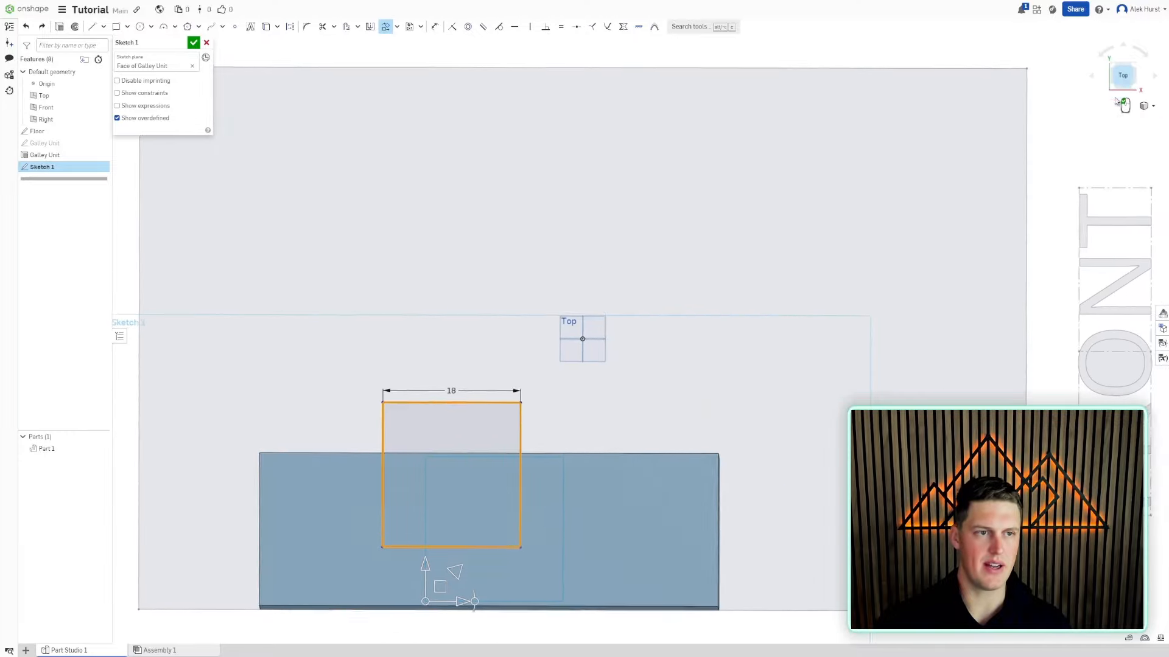
{"action": "middle_click_drag", "start_coordinate": [660, 459], "coordinate": [816, 373]}
{"action": "scroll", "coordinate": [813, 377], "scroll_direction": "up", "scroll_amount": 3}
{"action": "scroll", "coordinate": [794, 375], "scroll_direction": "up", "scroll_amount": 2}
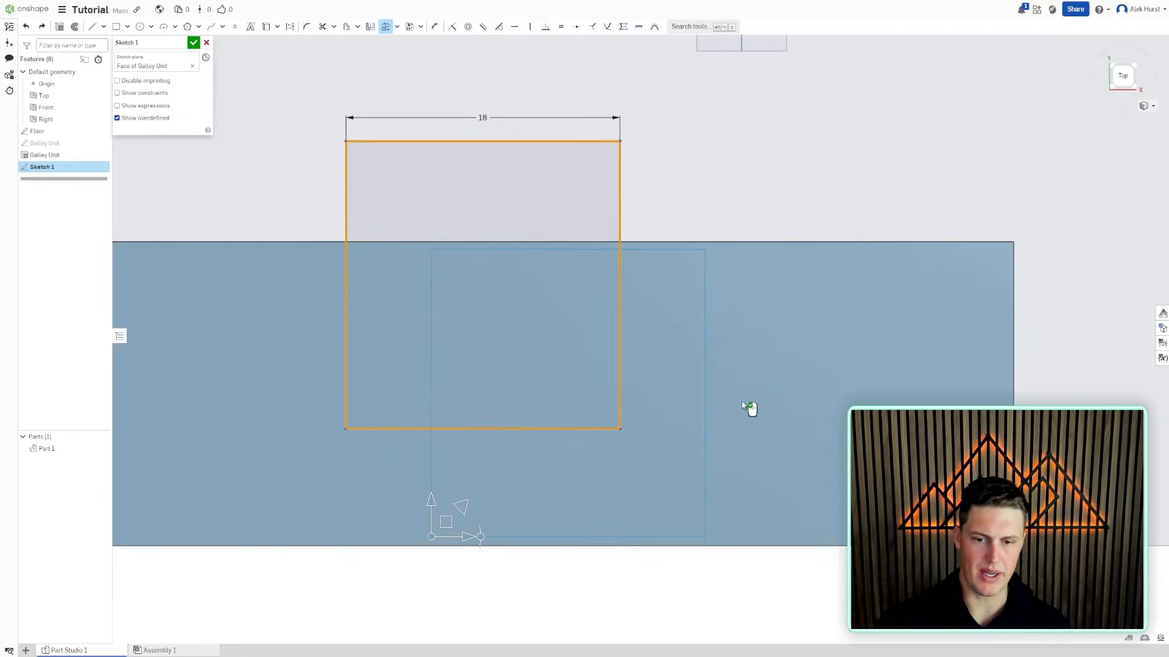
{"action": "left_click_drag", "start_coordinate": [475, 517], "coordinate": [482, 527]}
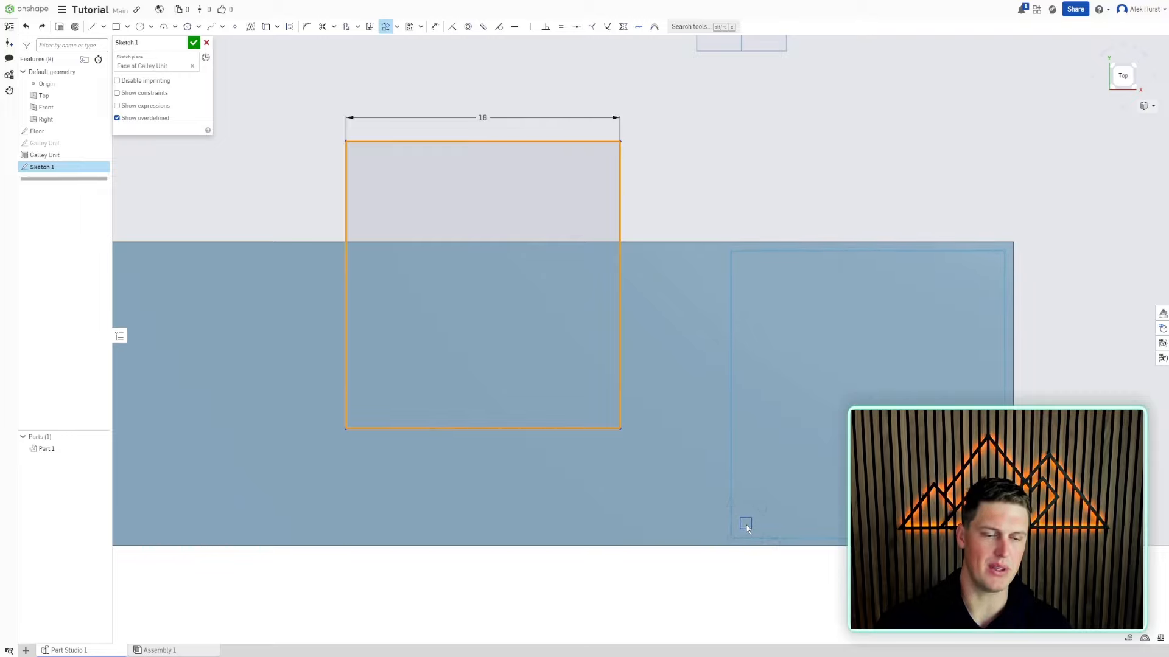
{"action": "left_click", "coordinate": [747, 528]}
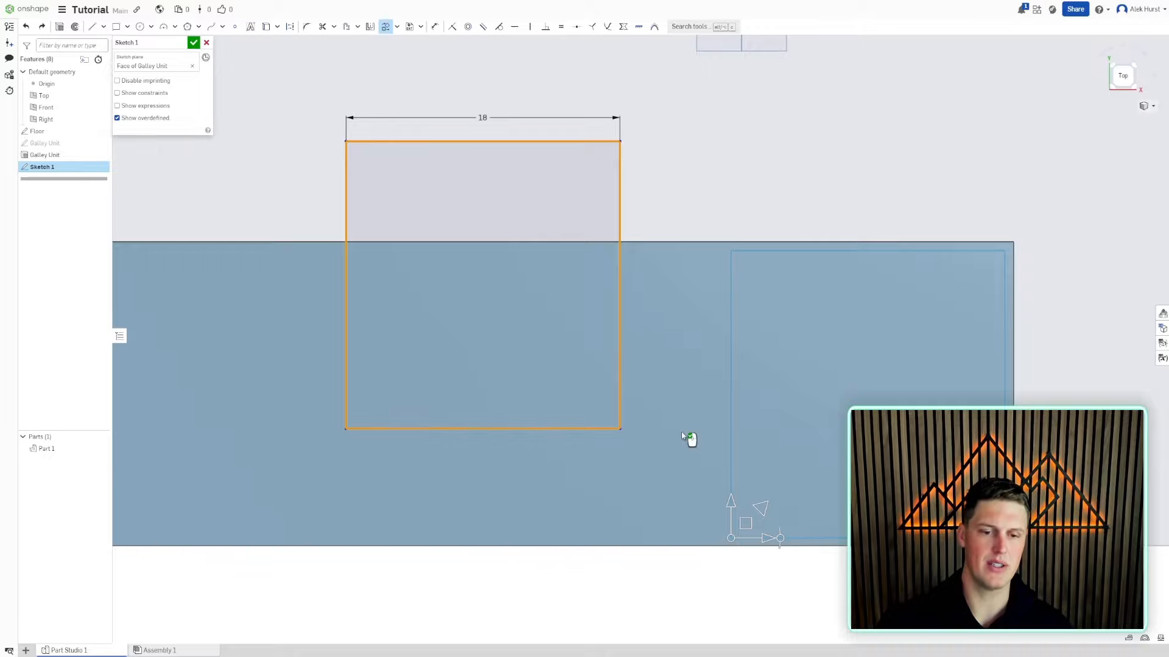
{"action": "left_click", "coordinate": [681, 432]}
{"action": "mouse_move", "coordinate": [685, 432]}
{"action": "middle_mouse_down"}
{"action": "mouse_move", "coordinate": [456, 407]}
{"action": "mouse_move", "coordinate": [442, 425]}
{"action": "middle_mouse_up"}
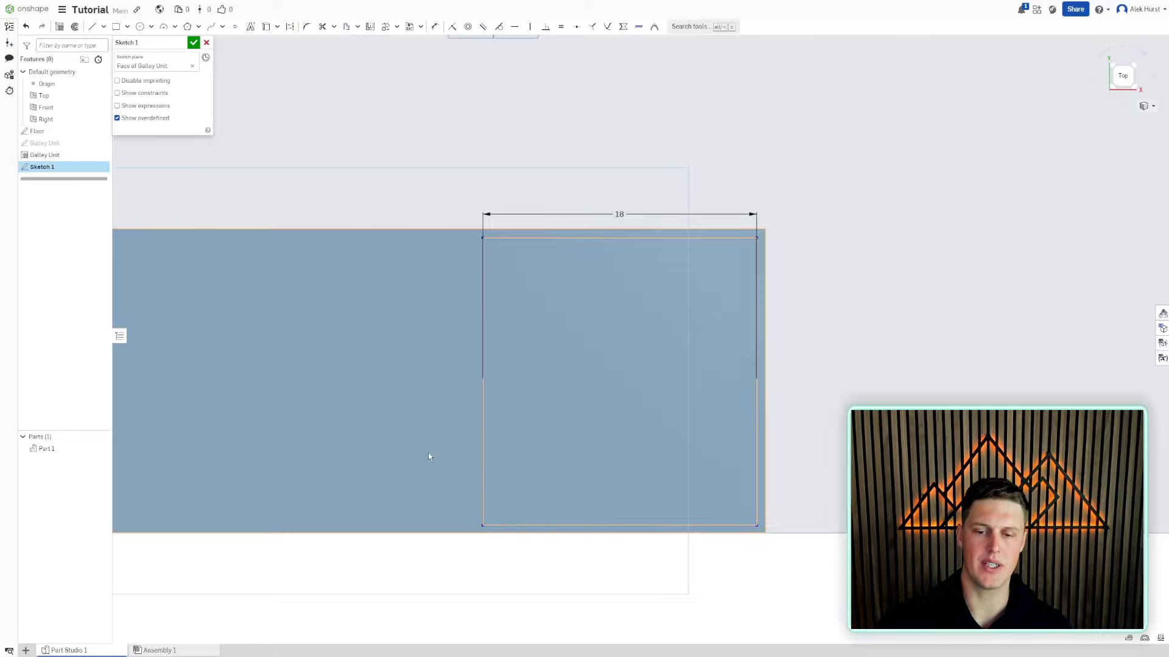
Finish the rectangle sketch and rename it Sink
{"action": "right_click_drag", "start_coordinate": [429, 453], "coordinate": [453, 369]}
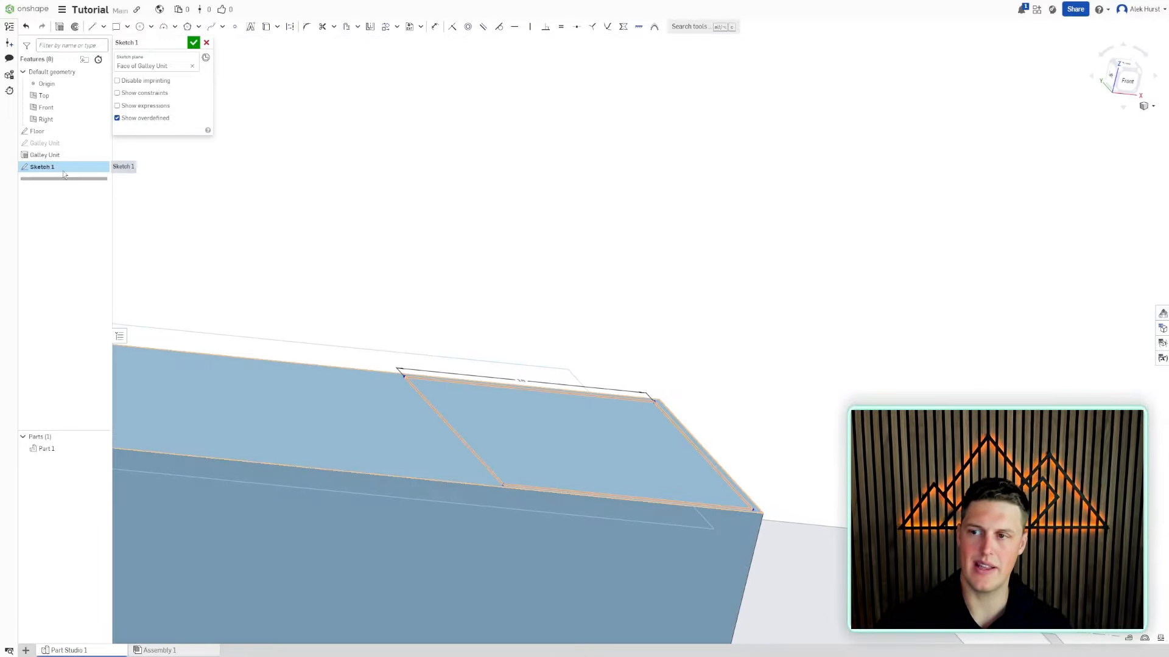
{"action": "right_click_drag", "start_coordinate": [415, 311], "coordinate": [411, 348]}
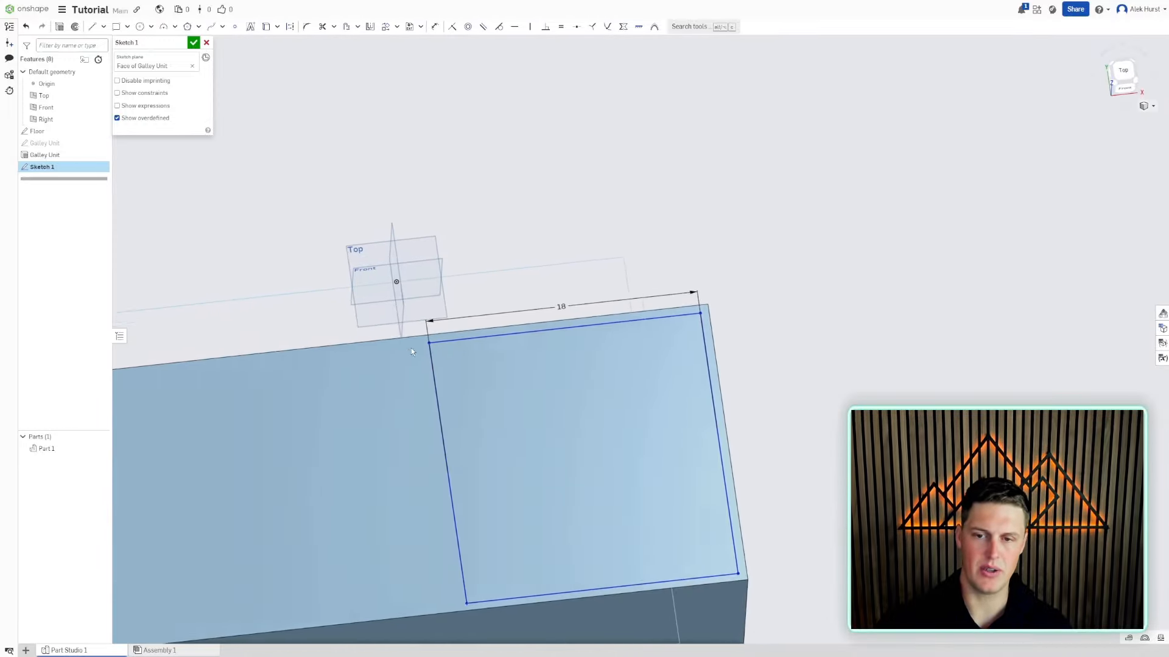
{"action": "middle_click_drag", "start_coordinate": [411, 348], "coordinate": [483, 321]}
{"action": "scroll", "coordinate": [484, 321], "scroll_direction": "down", "scroll_amount": 5}
{"action": "mouse_move", "coordinate": [484, 320]}
{"action": "right_mouse_down"}
{"action": "mouse_move", "coordinate": [439, 341]}
{"action": "mouse_move", "coordinate": [510, 297]}
{"action": "mouse_move", "coordinate": [487, 333]}
{"action": "right_mouse_up"}
{"action": "scroll", "coordinate": [487, 333], "scroll_direction": "up", "scroll_amount": 3}
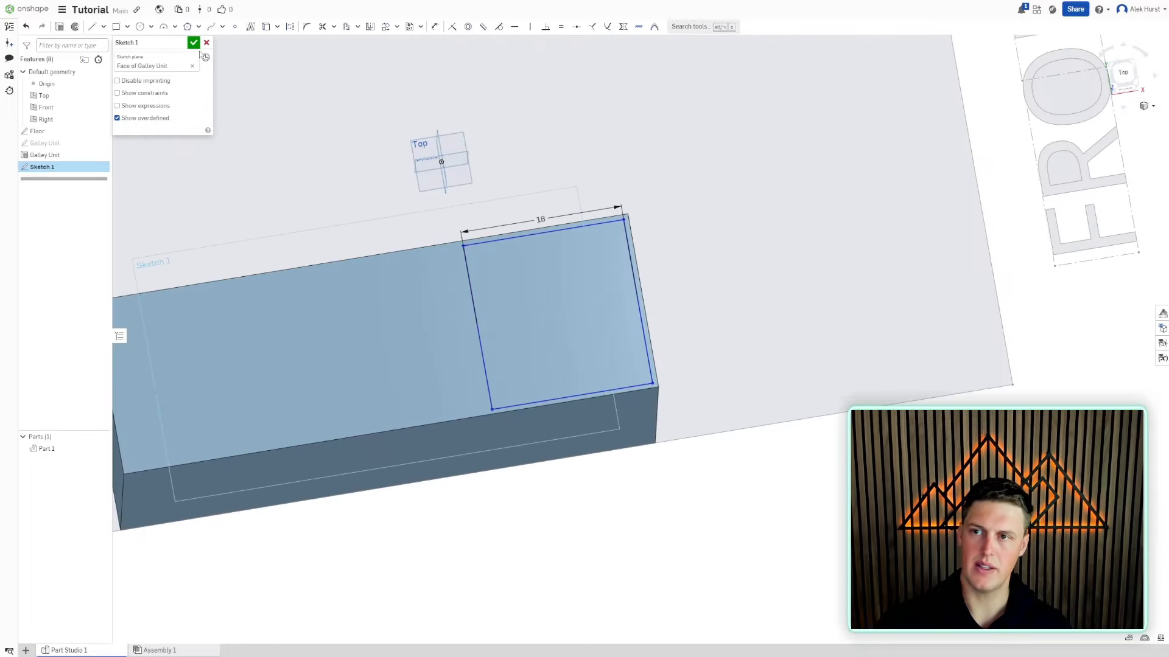
{"action": "left_click", "coordinate": [194, 44]}
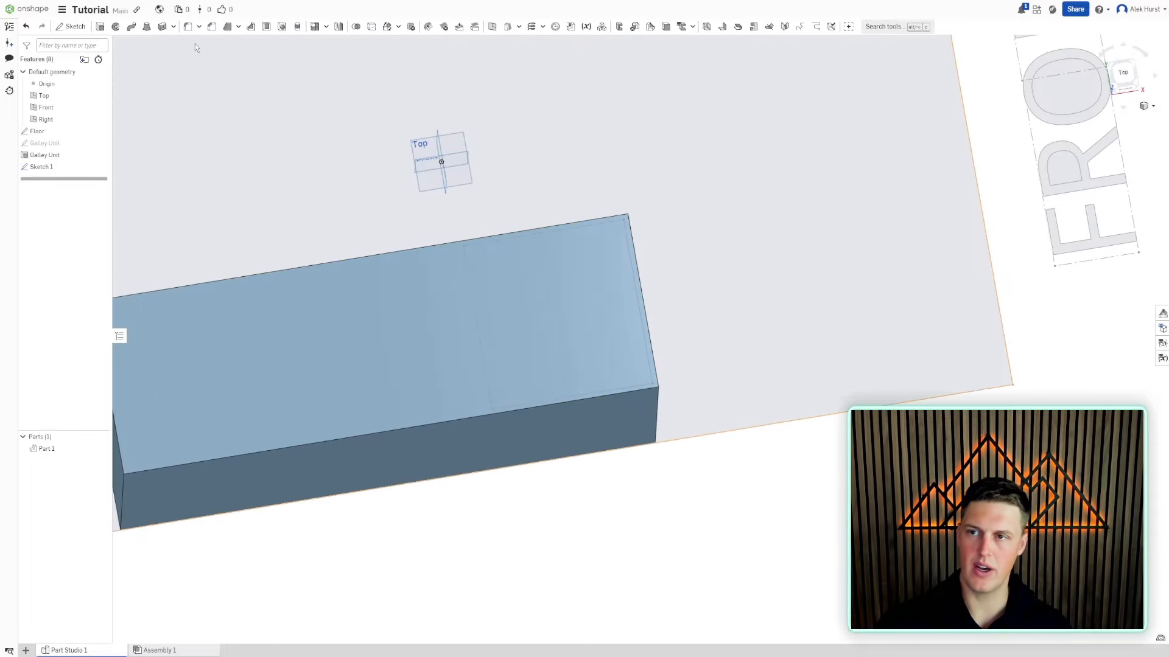
{"action": "right_click", "coordinate": [49, 171]}
{"action": "left_click", "coordinate": [75, 177]}
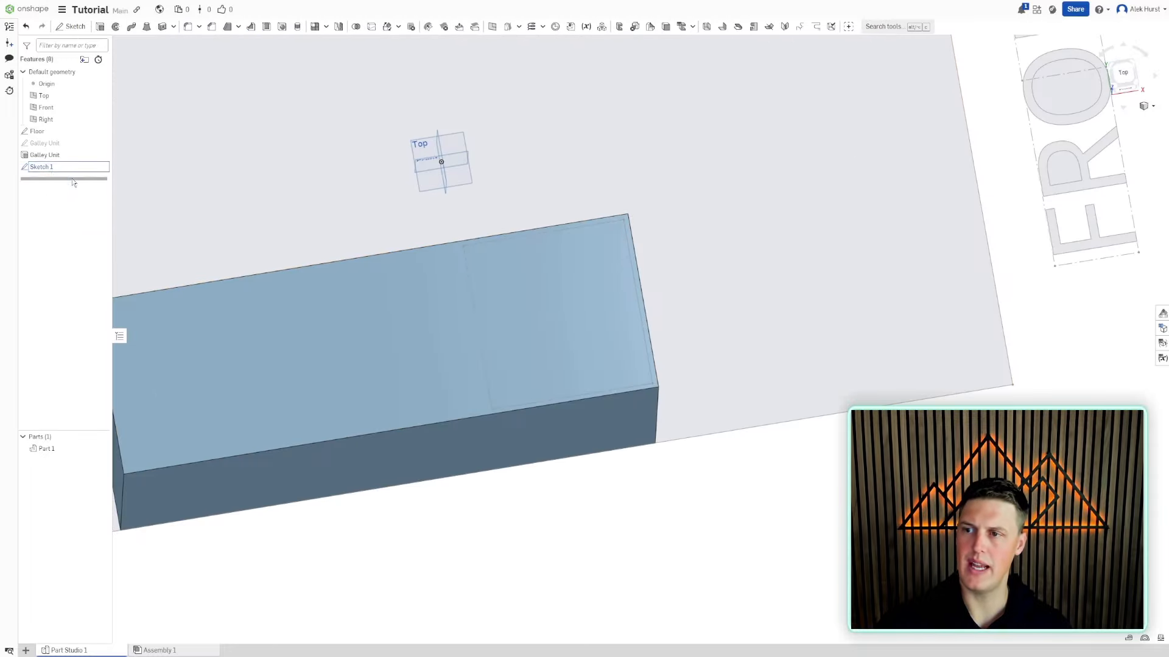
{"action": "type", "text": "Sink"}
{"action": "key", "text": "Return"}
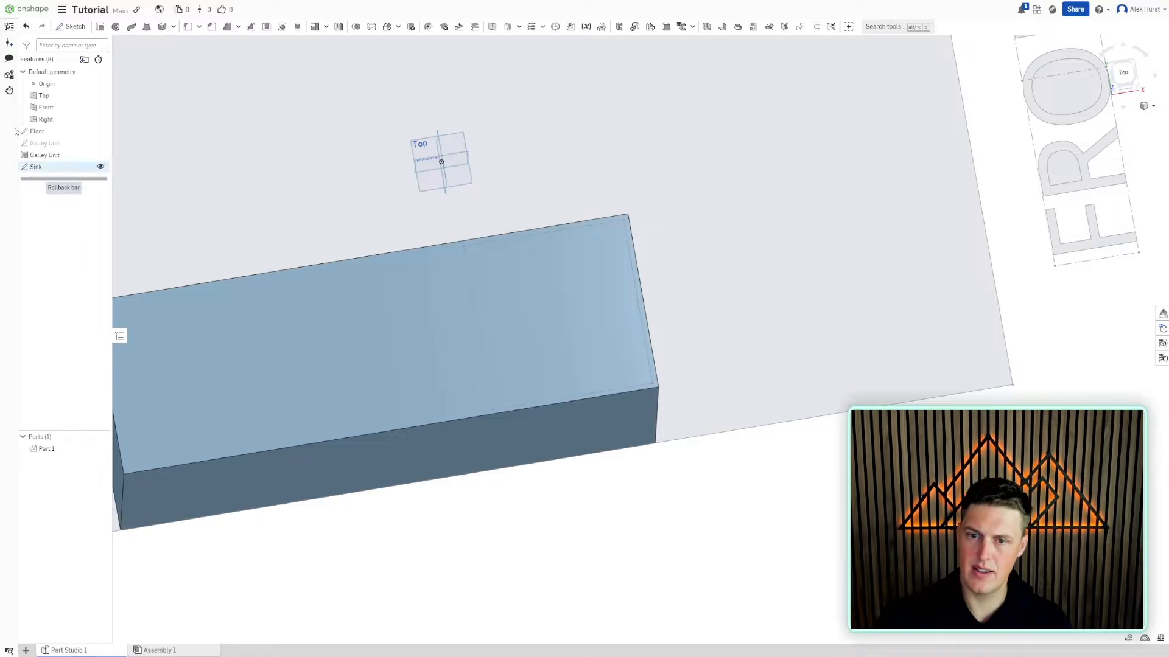
Extrude the Sink sketch 9 in downward into the galley unit as a new part
{"action": "right_click_drag", "start_coordinate": [515, 309], "coordinate": [572, 282]}
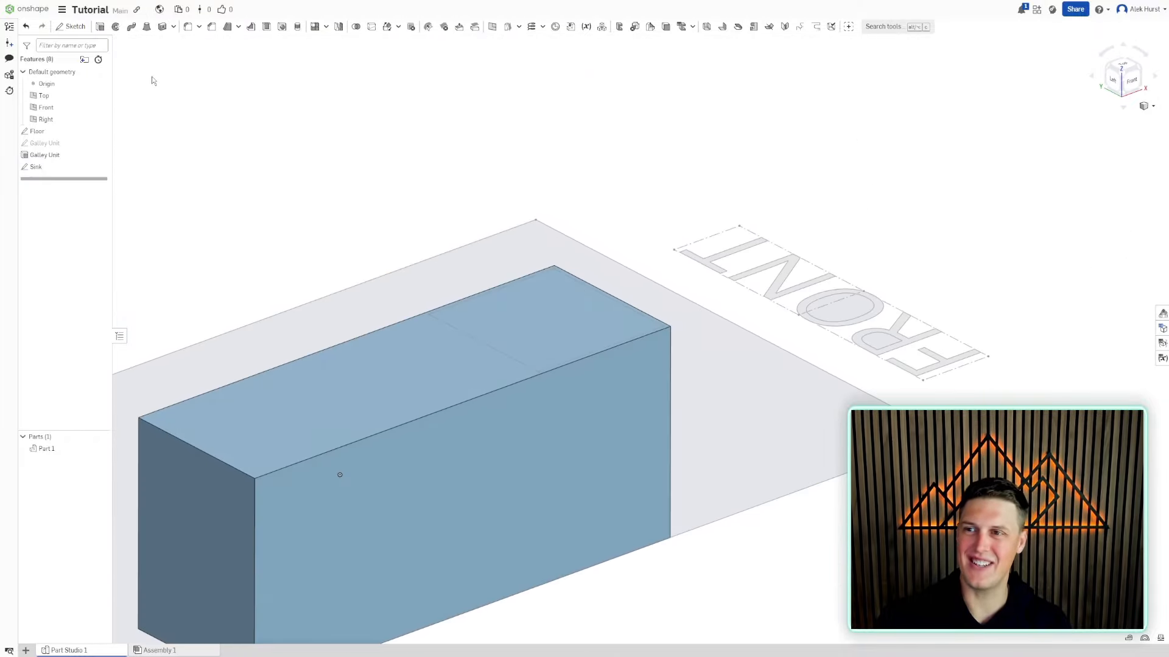
{"action": "left_click", "coordinate": [99, 28]}
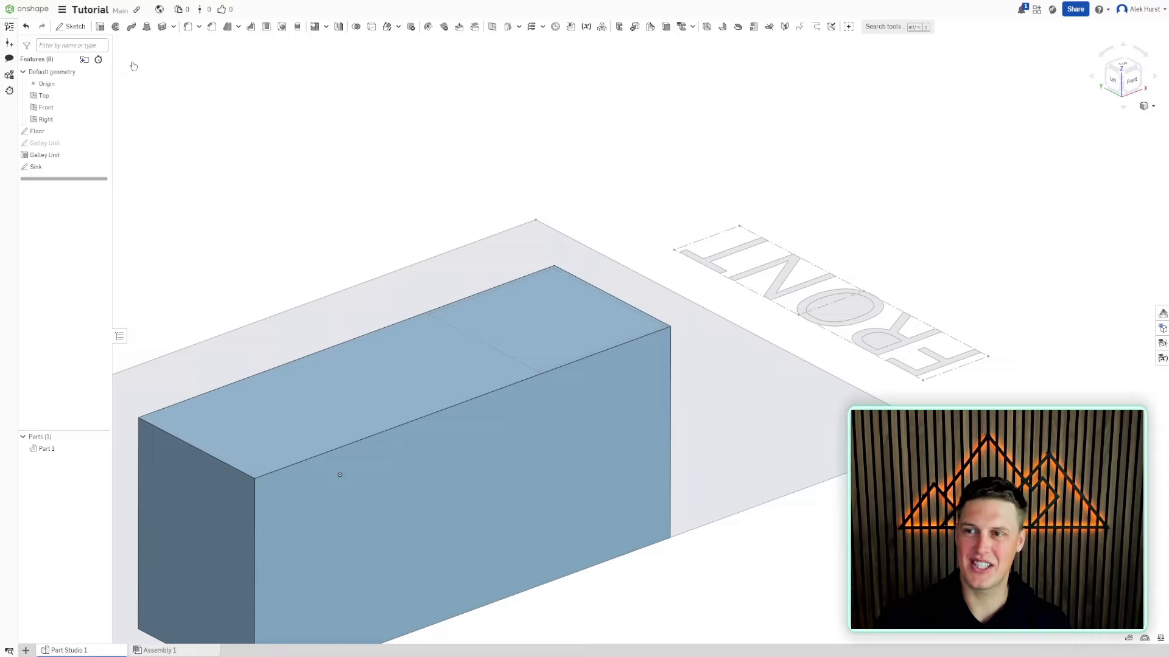
{"action": "left_click", "coordinate": [506, 340]}
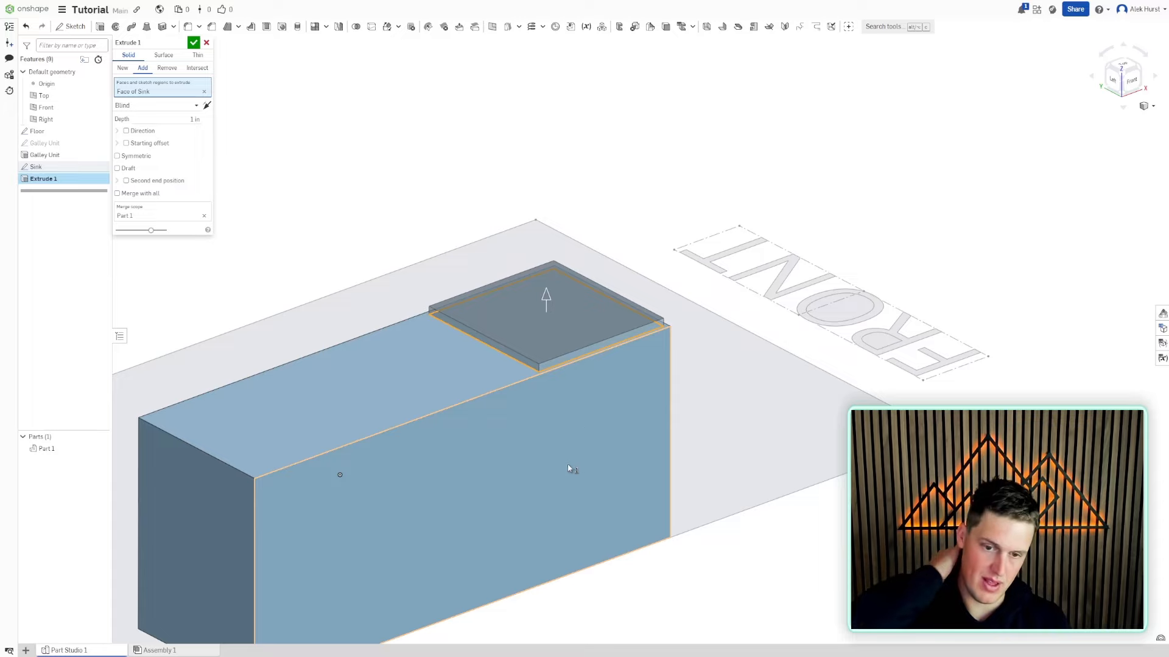
{"action": "left_click", "coordinate": [207, 106]}
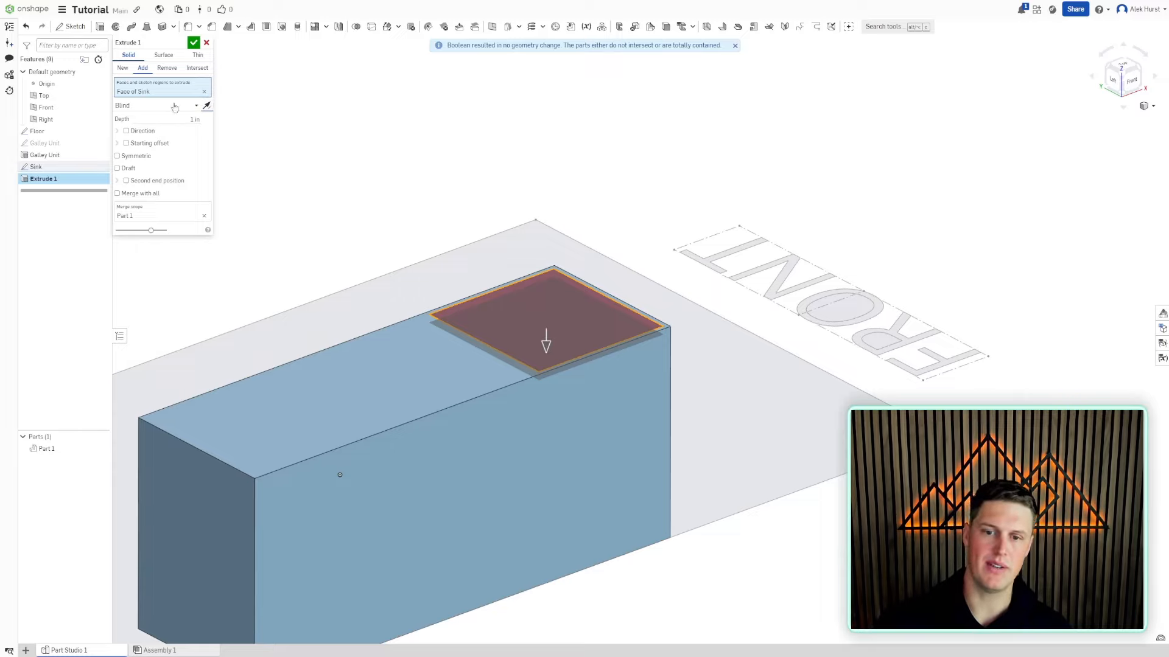
{"action": "left_click", "coordinate": [122, 68]}
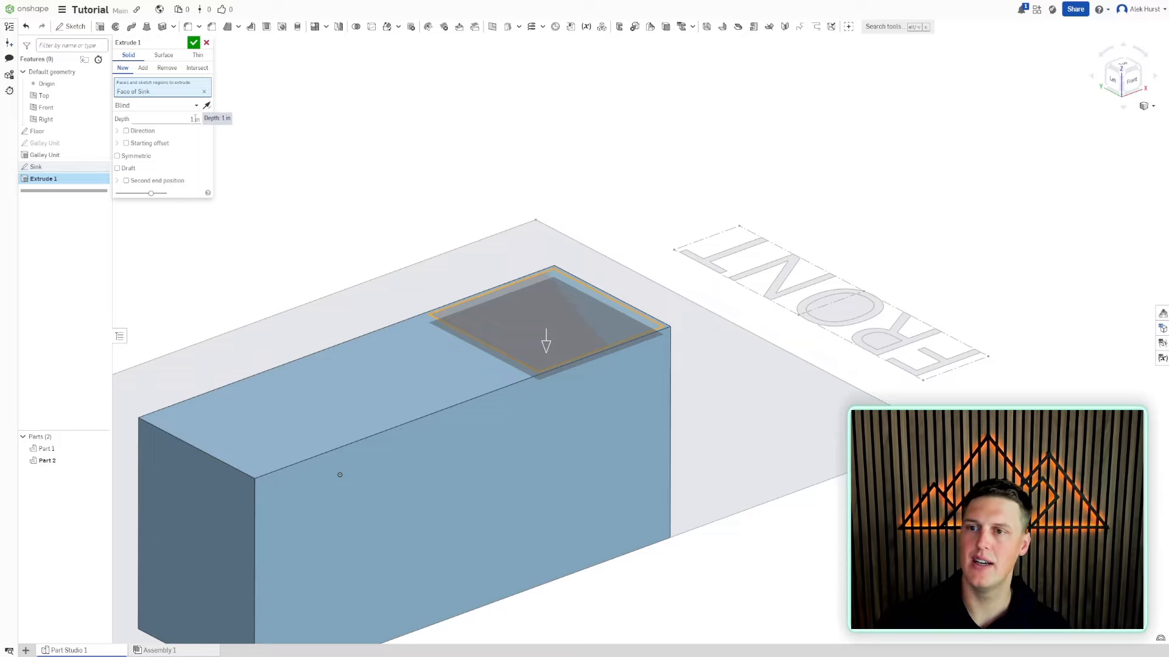
{"action": "left_click", "coordinate": [195, 120]}
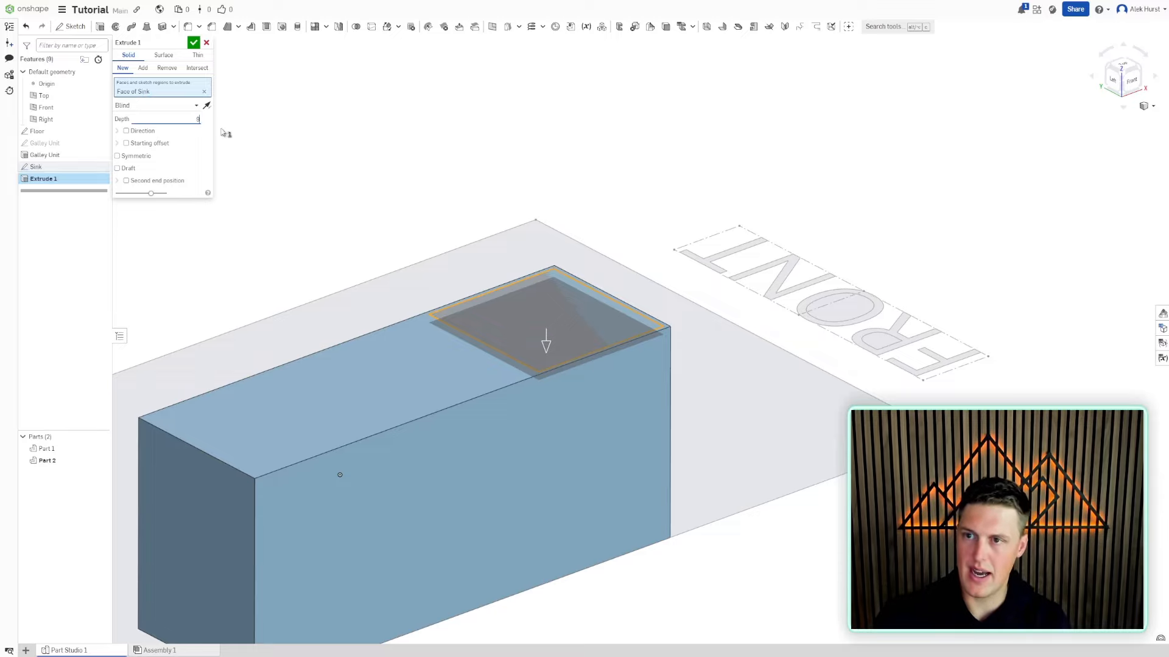
{"action": "type", "text": "9"}
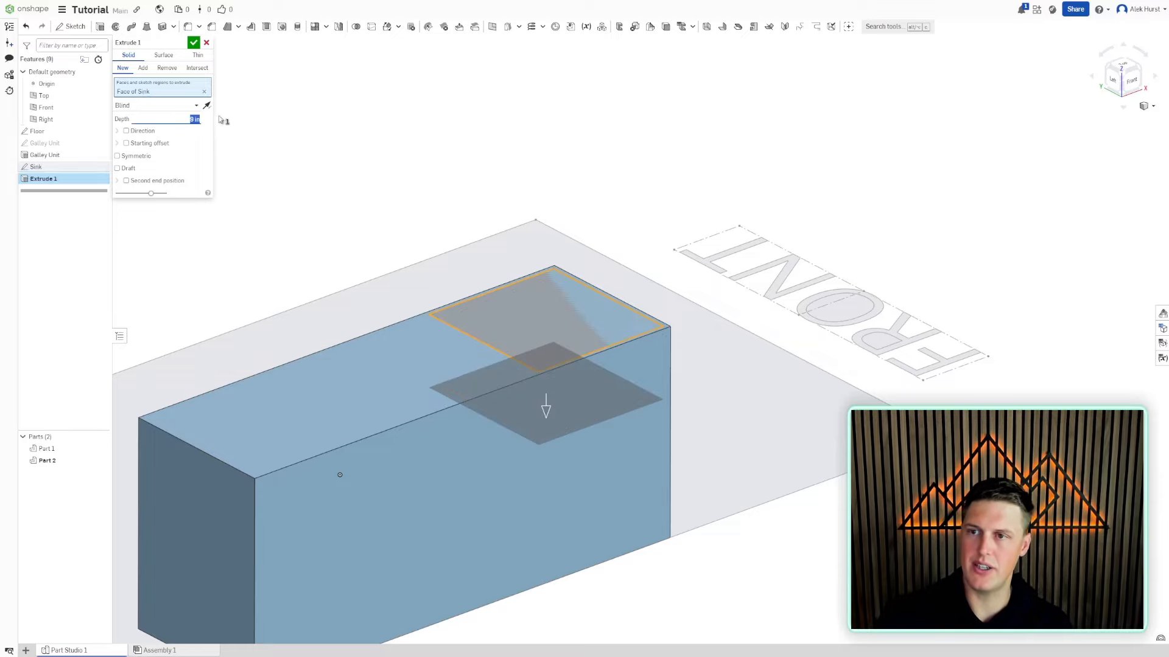
{"action": "left_click", "coordinate": [194, 42]}
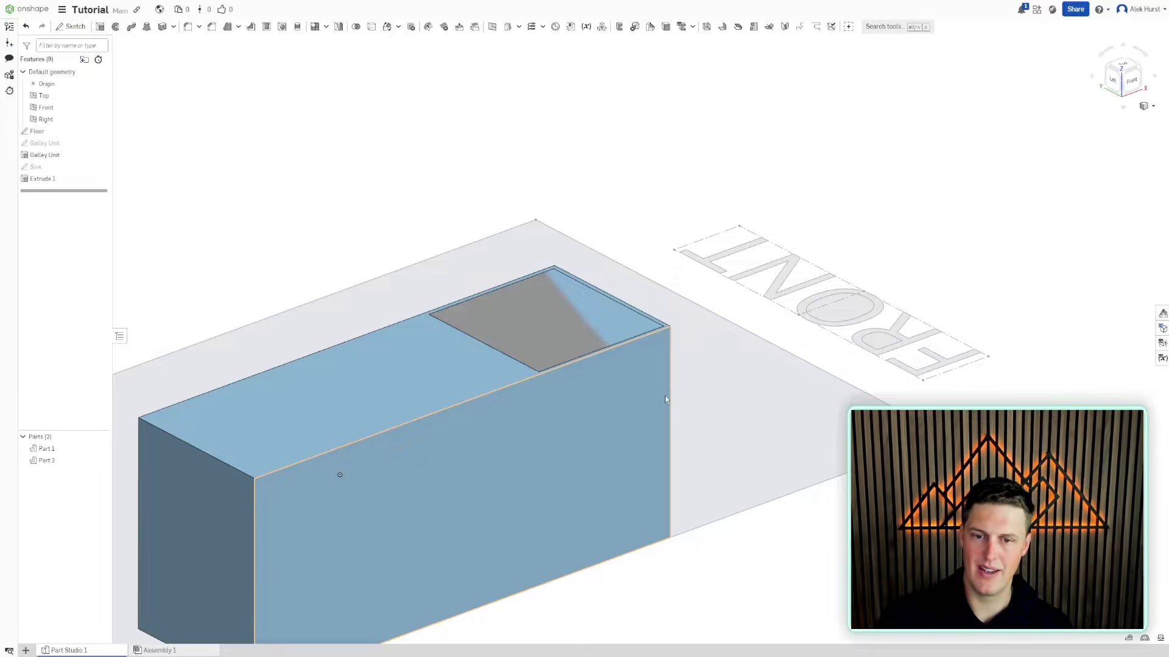
Hide the galley unit part to inspect the sink block inside it, and show the part again
{"action": "right_click_drag", "start_coordinate": [664, 396], "coordinate": [560, 433]}
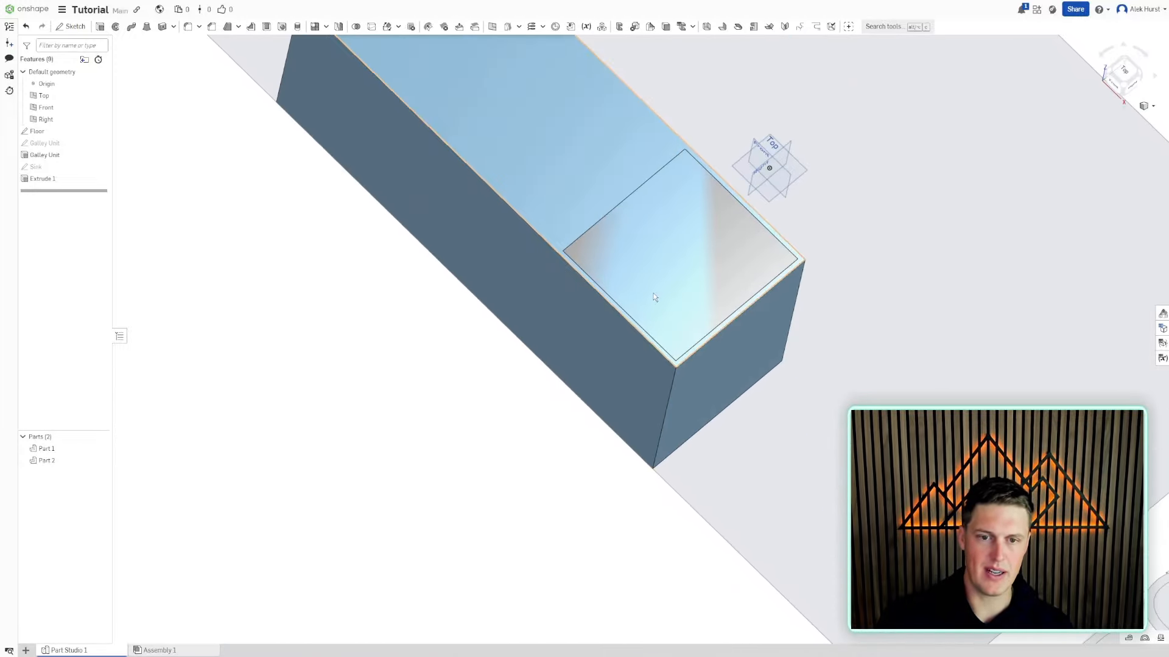
{"action": "right_click_drag", "start_coordinate": [625, 265], "coordinate": [533, 194]}
{"action": "middle_click_drag", "start_coordinate": [485, 306], "coordinate": [351, 281]}
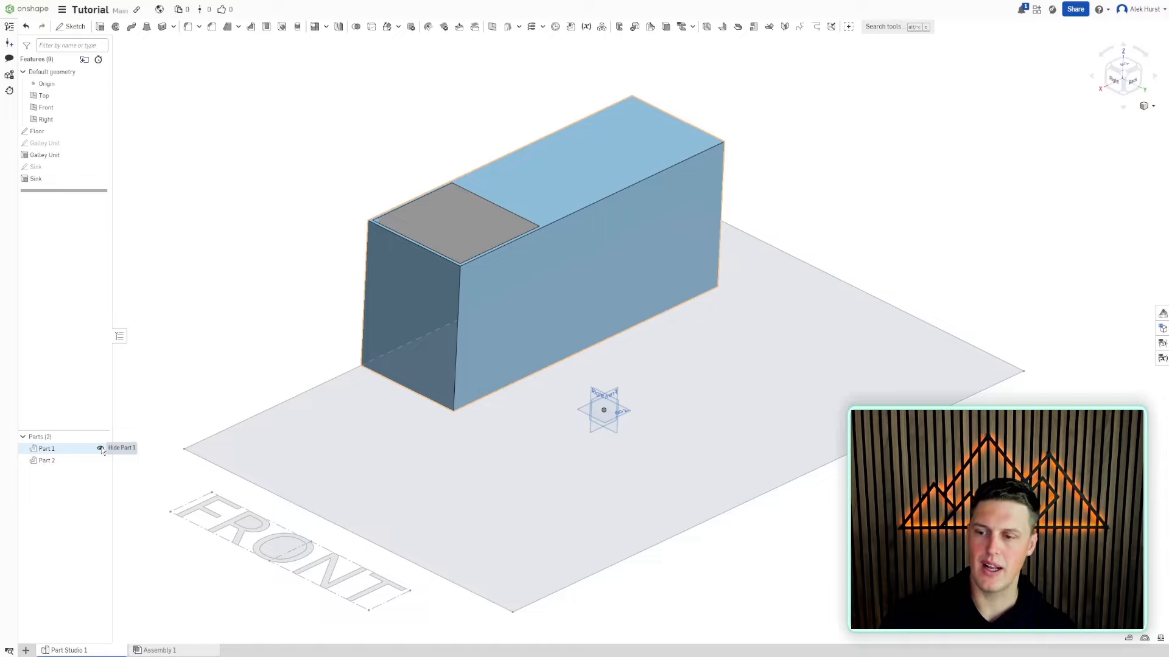
{"action": "left_click", "coordinate": [101, 448]}
{"action": "left_click", "coordinate": [101, 449]}
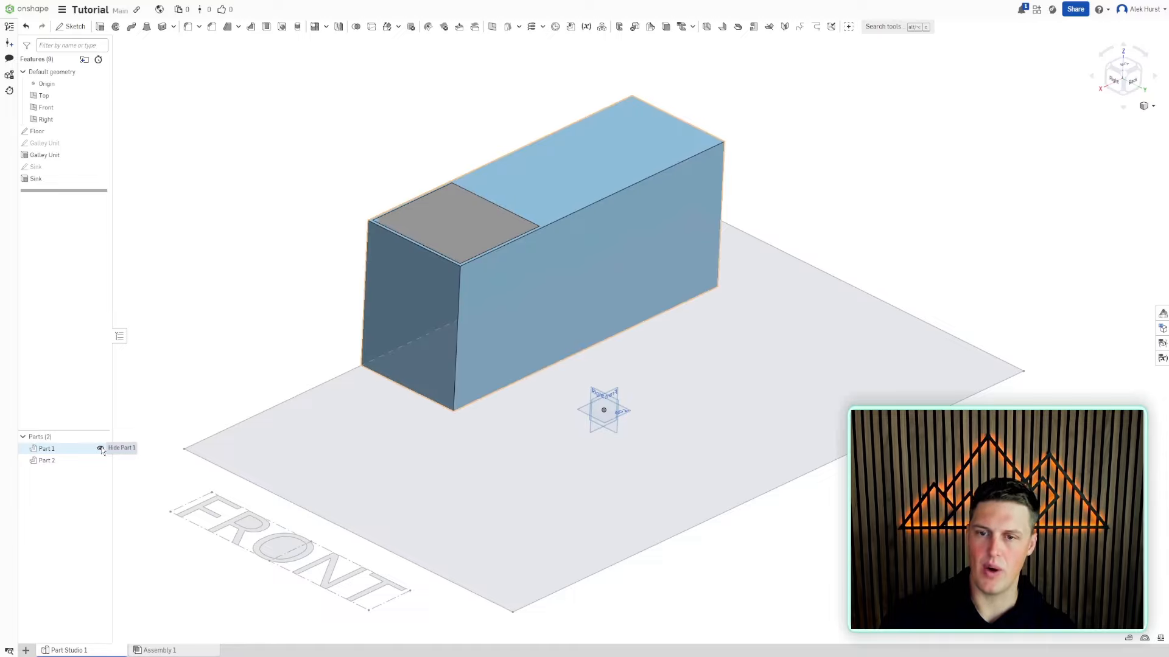
{"action": "left_click", "coordinate": [101, 448]}
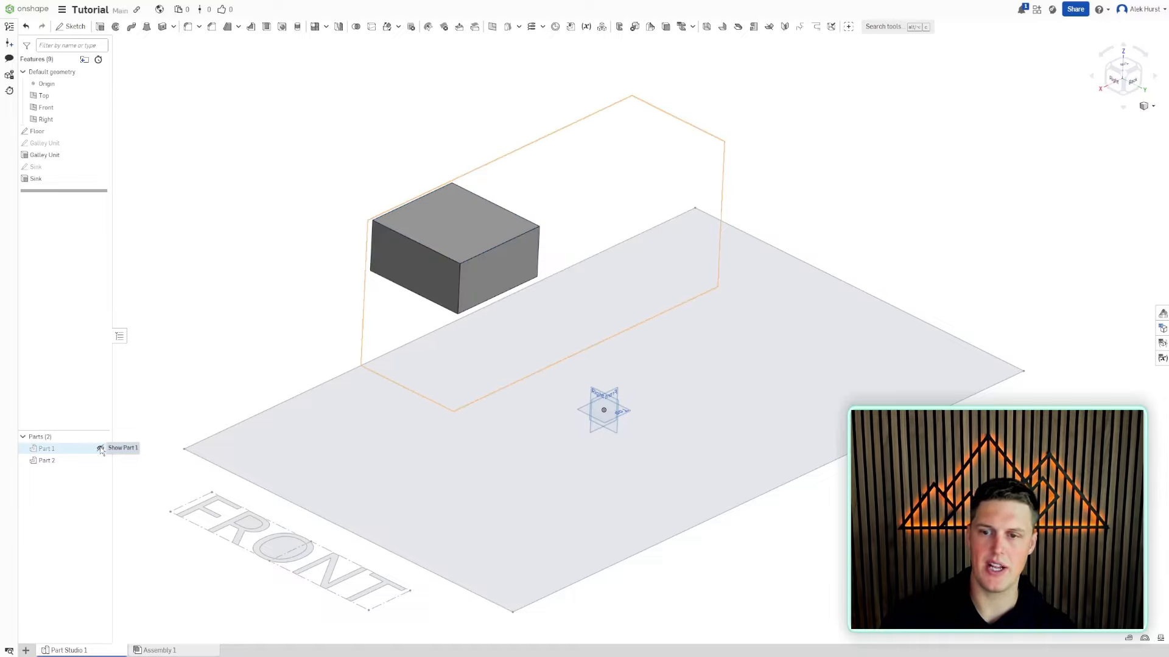
{"action": "left_click", "coordinate": [101, 449]}
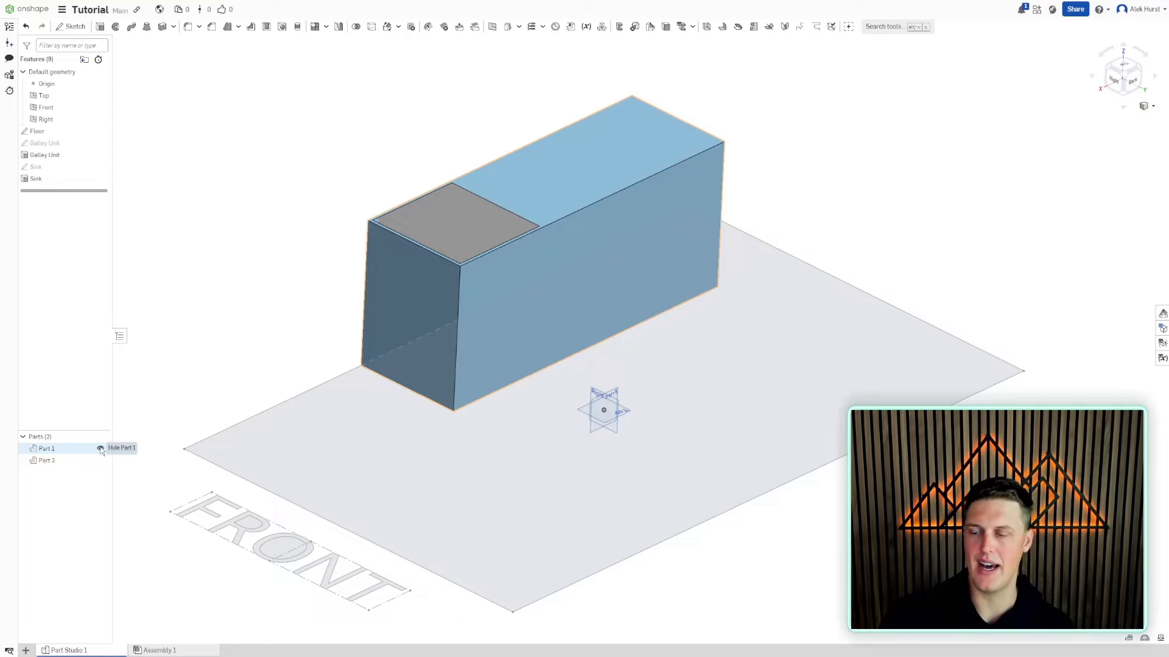
Make the galley unit part transparent temporarily and examine the sink block inside it from several angles
{"action": "right_click", "coordinate": [73, 451]}
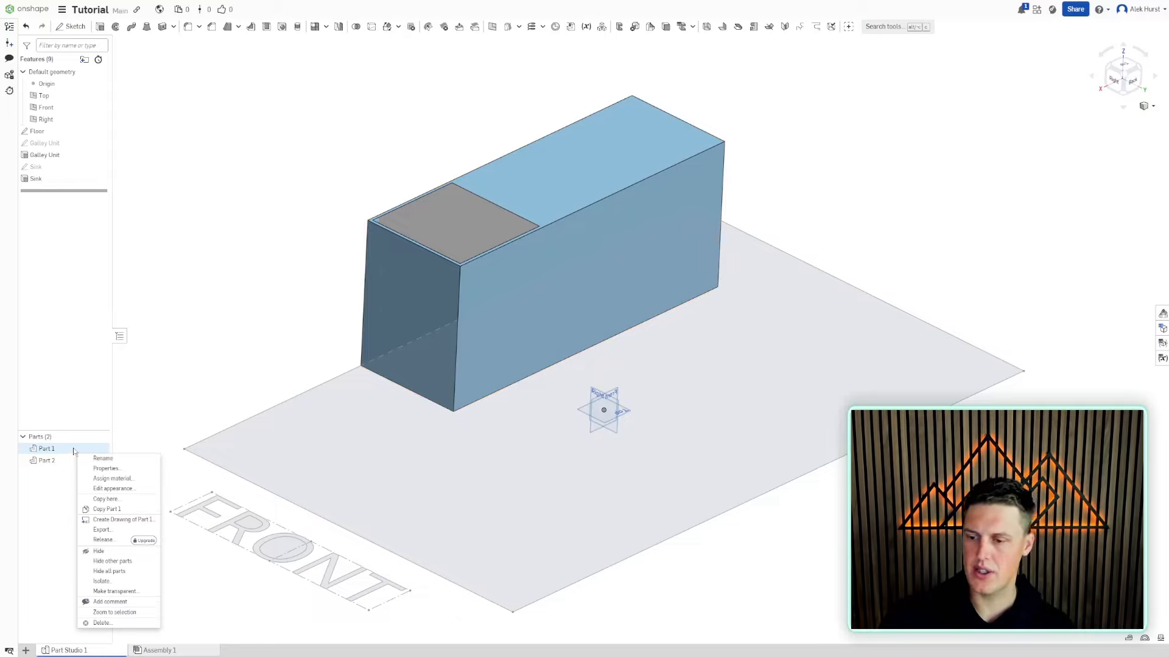
{"action": "left_click", "coordinate": [142, 592]}
{"action": "right_click_drag", "start_coordinate": [194, 381], "coordinate": [706, 395]}
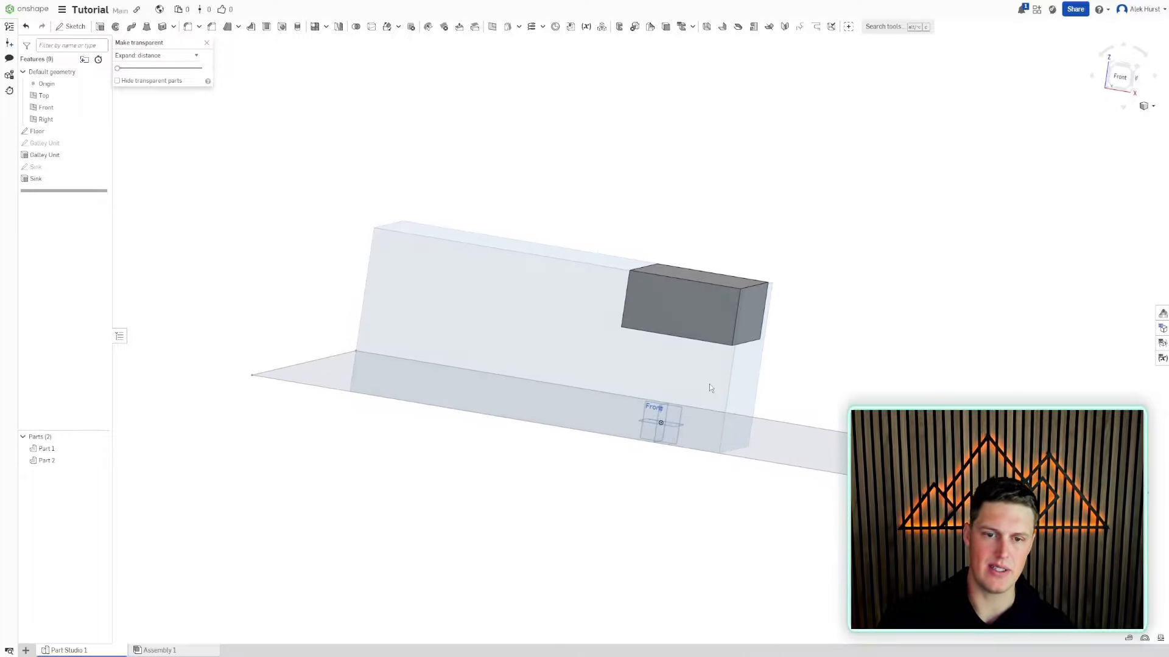
{"action": "right_click_drag", "start_coordinate": [514, 360], "coordinate": [710, 249]}
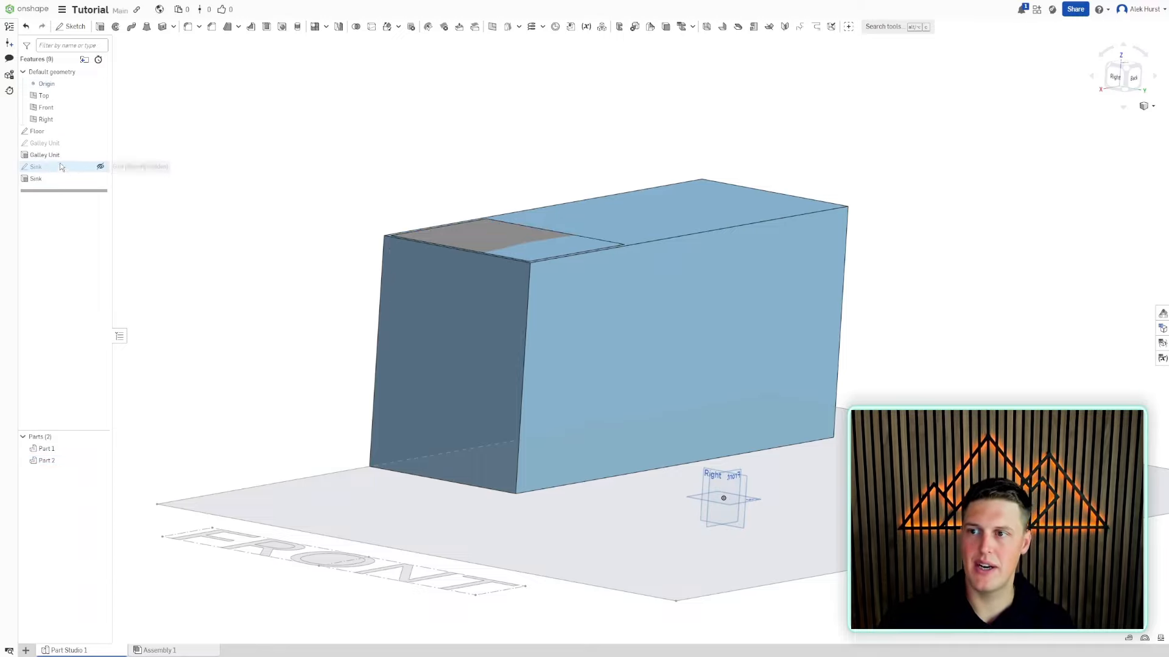
{"action": "right_click_drag", "start_coordinate": [197, 178], "coordinate": [194, 198]}
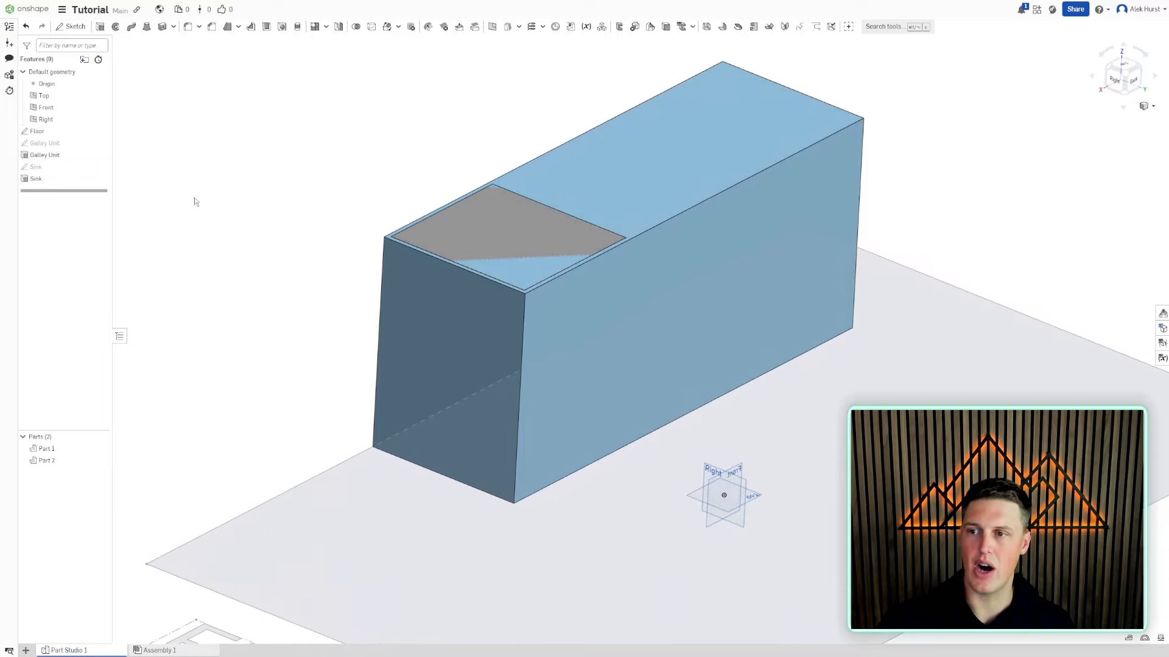
{"action": "middle_click_drag", "start_coordinate": [194, 198], "coordinate": [173, 158]}
{"action": "scroll", "coordinate": [173, 157], "scroll_direction": "down", "scroll_amount": 2}
{"action": "middle_click_drag", "start_coordinate": [243, 130], "coordinate": [302, 191]}
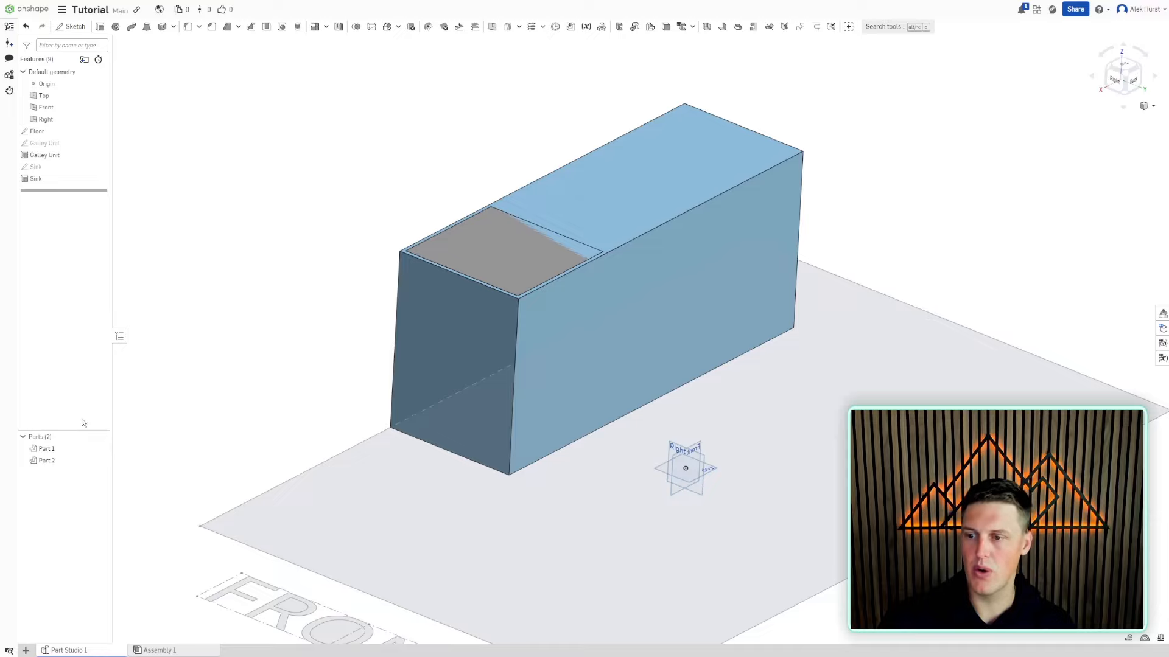
{"action": "scroll", "coordinate": [147, 221], "scroll_direction": "down", "scroll_amount": 2}
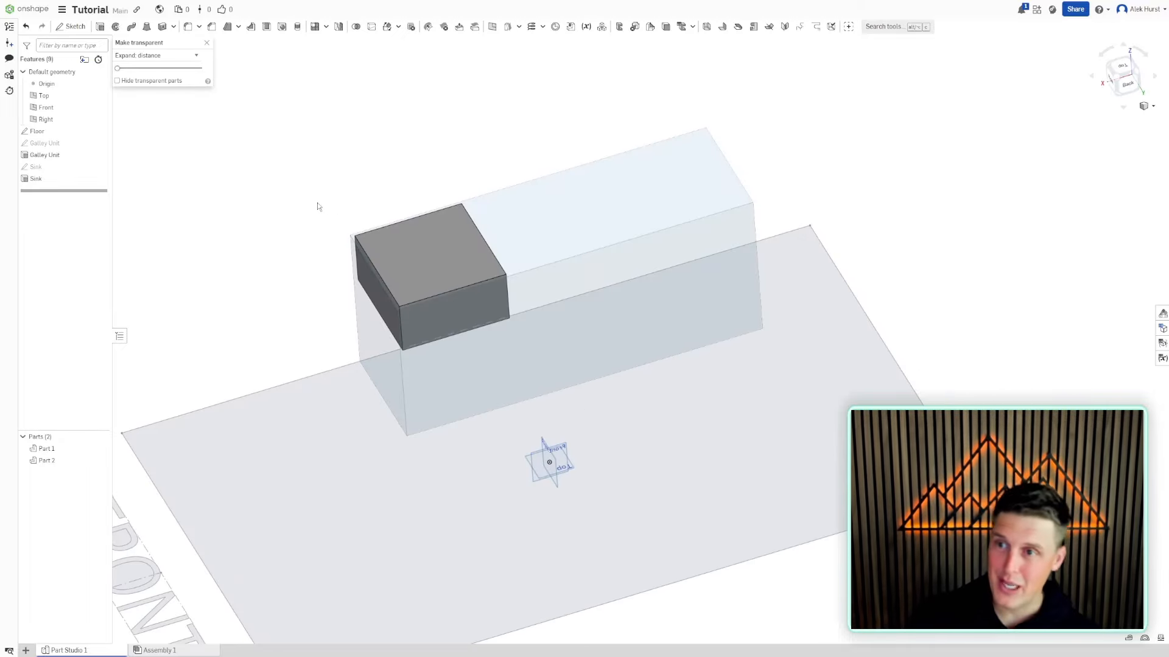
Sketch a rectangle for the fridge on the floor face beneath the galley unit
{"action": "middle_click_drag", "start_coordinate": [316, 203], "coordinate": [290, 230]}
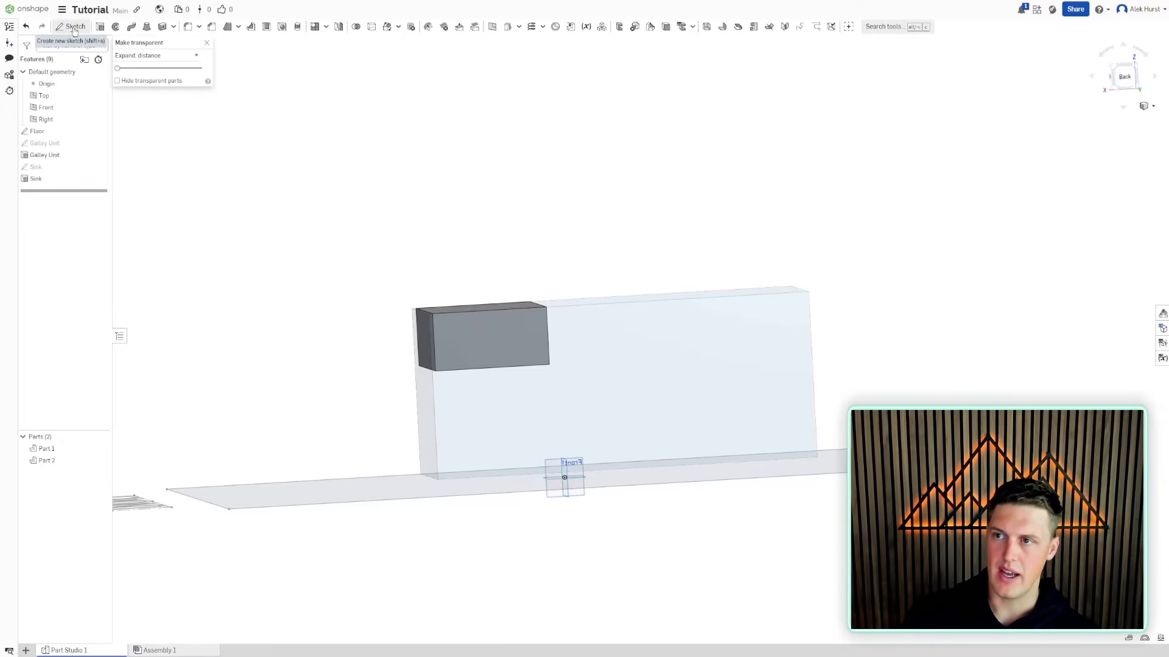
{"action": "left_click", "coordinate": [70, 26]}
{"action": "right_click_drag", "start_coordinate": [508, 135], "coordinate": [543, 181]}
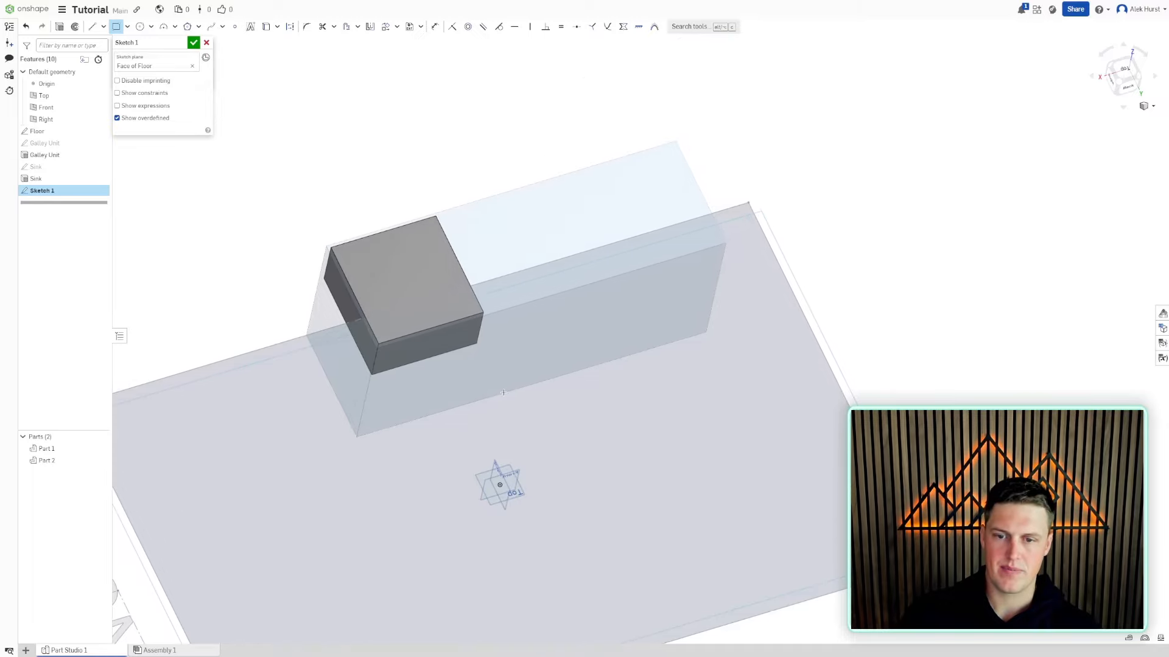
{"action": "left_click", "coordinate": [502, 392]}
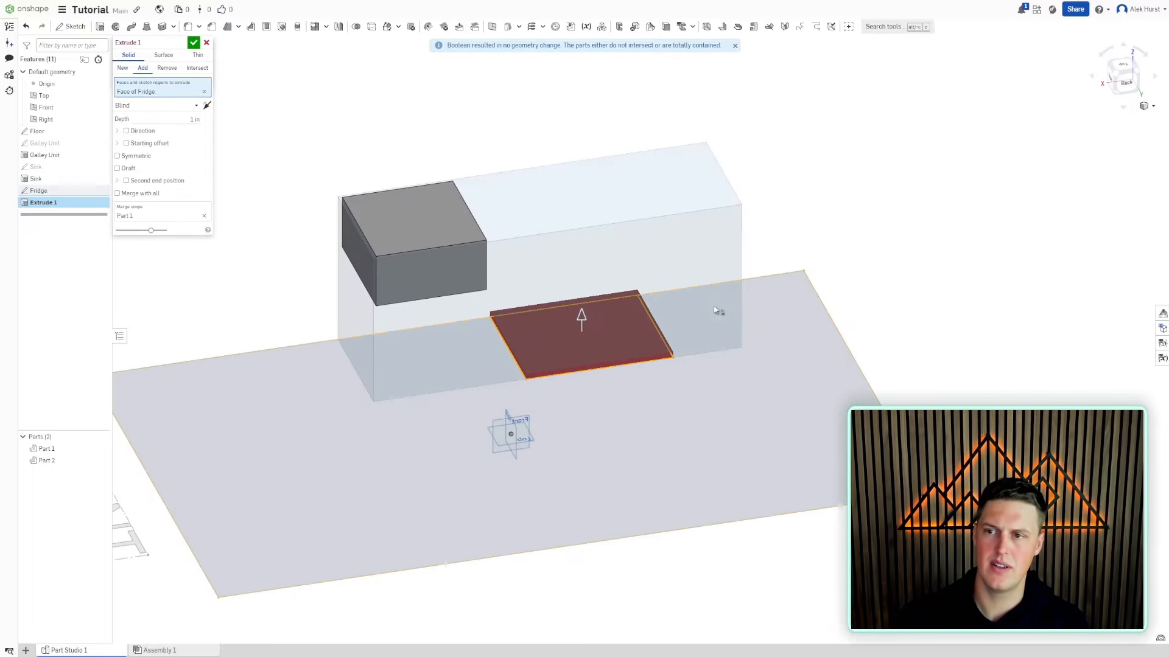
Extrude the Fridge sketch 22 in upward as a new part inside the transparent galley unit
{"action": "left_click", "coordinate": [122, 68]}
{"action": "left_click", "coordinate": [193, 120]}
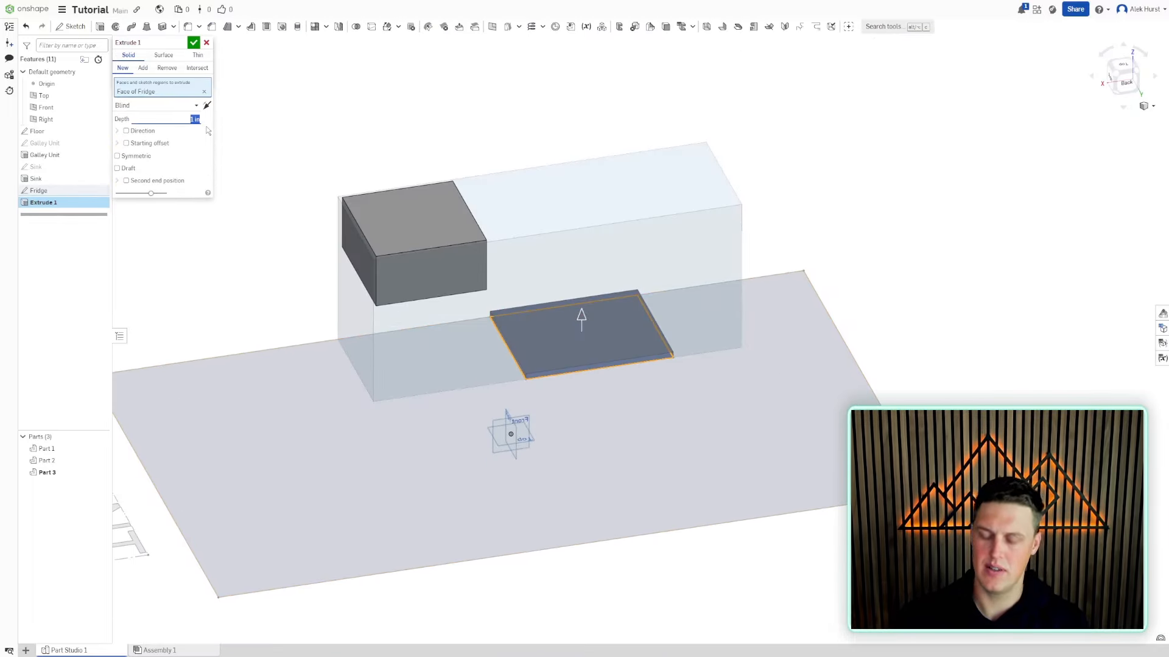
{"action": "type", "text": "22"}
{"action": "key", "text": "Return"}
{"action": "left_click", "coordinate": [194, 42]}
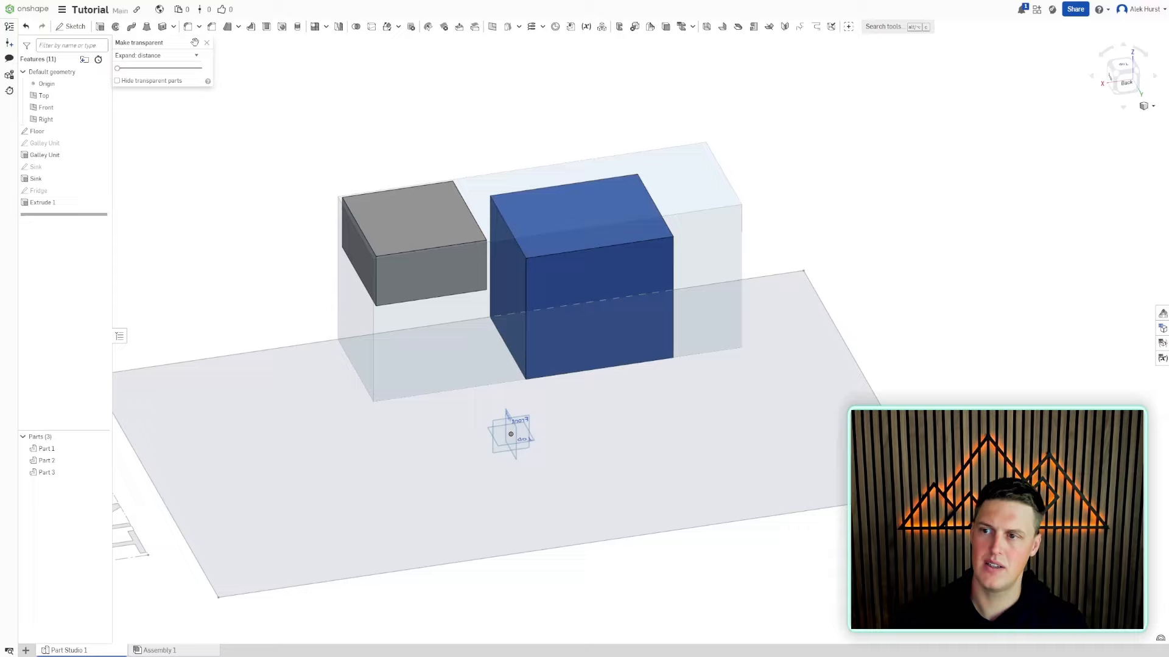
{"action": "right_click_drag", "start_coordinate": [366, 201], "coordinate": [420, 211]}
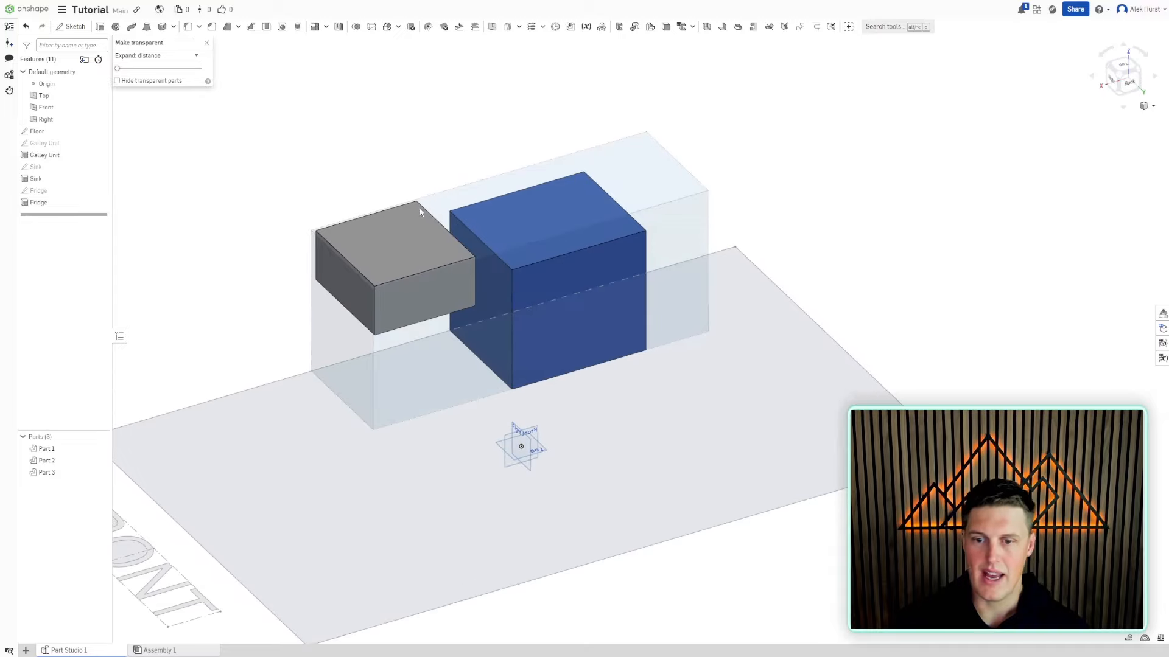
{"action": "middle_click_drag", "start_coordinate": [420, 211], "coordinate": [448, 188]}
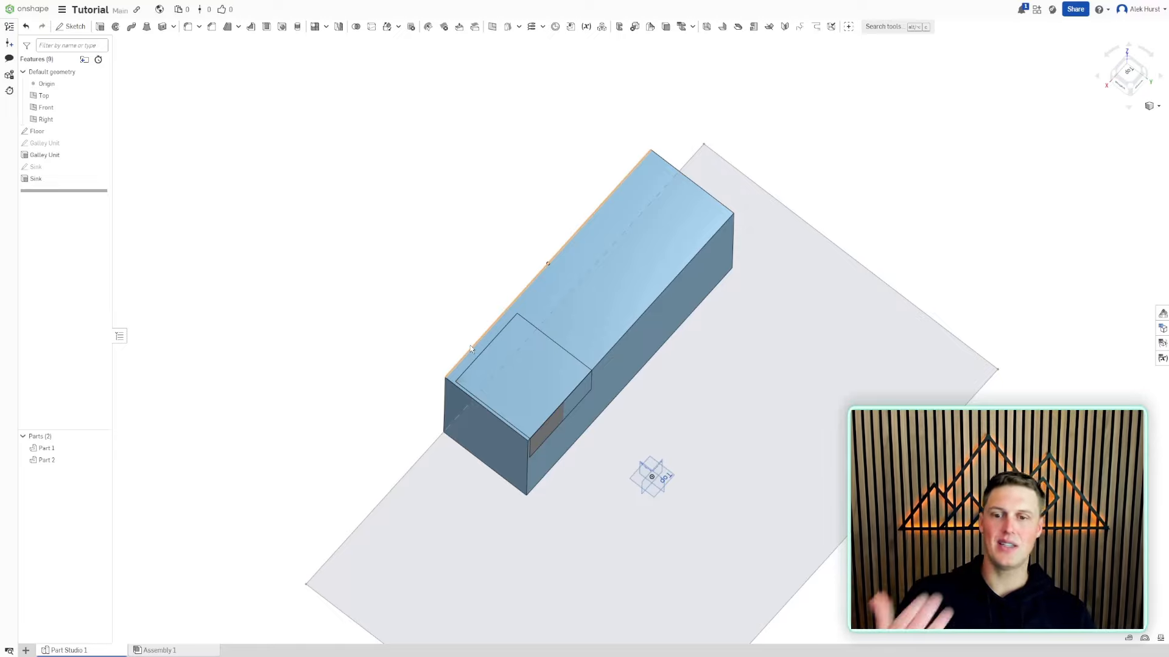
Select the galley unit's edges and top face around the sink to check their measurements, and clear the selection
{"action": "right_click_drag", "start_coordinate": [471, 349], "coordinate": [460, 403]}
{"action": "scroll", "coordinate": [461, 399], "scroll_direction": "up", "scroll_amount": 3}
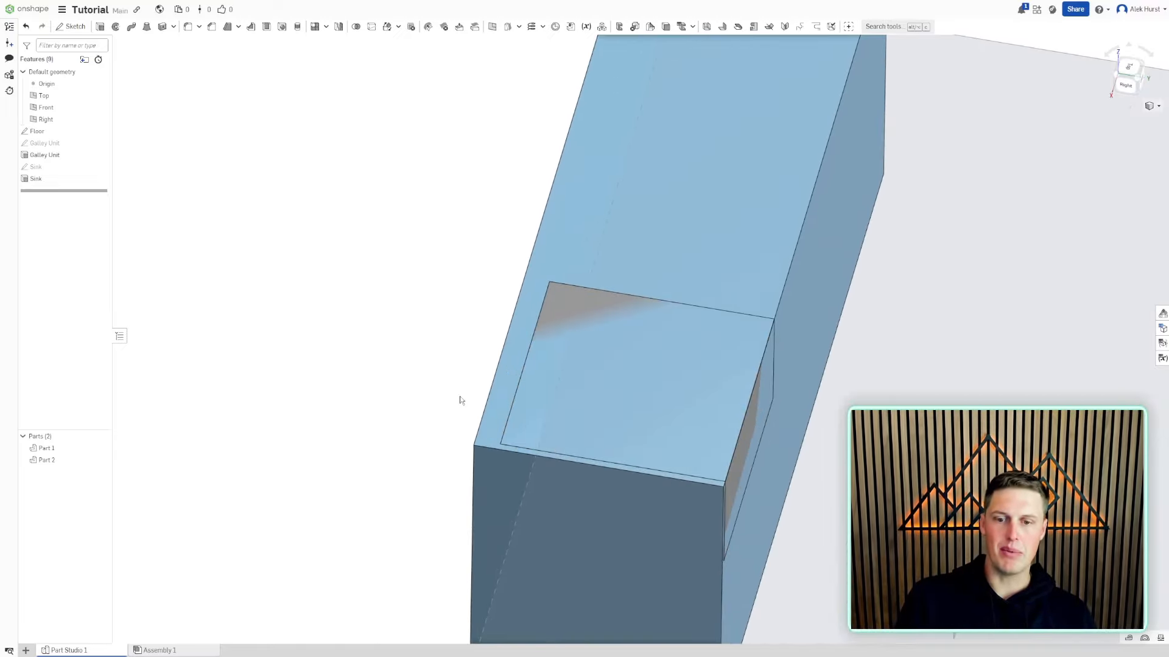
{"action": "left_click", "coordinate": [486, 400]}
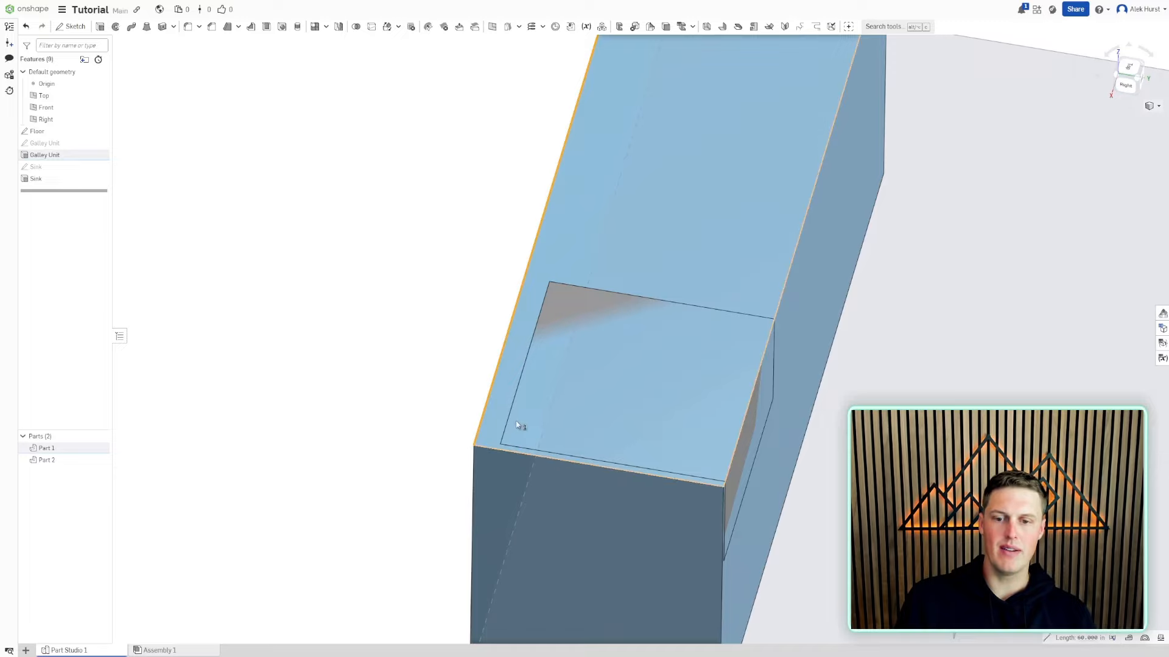
{"action": "left_click", "coordinate": [508, 419]}
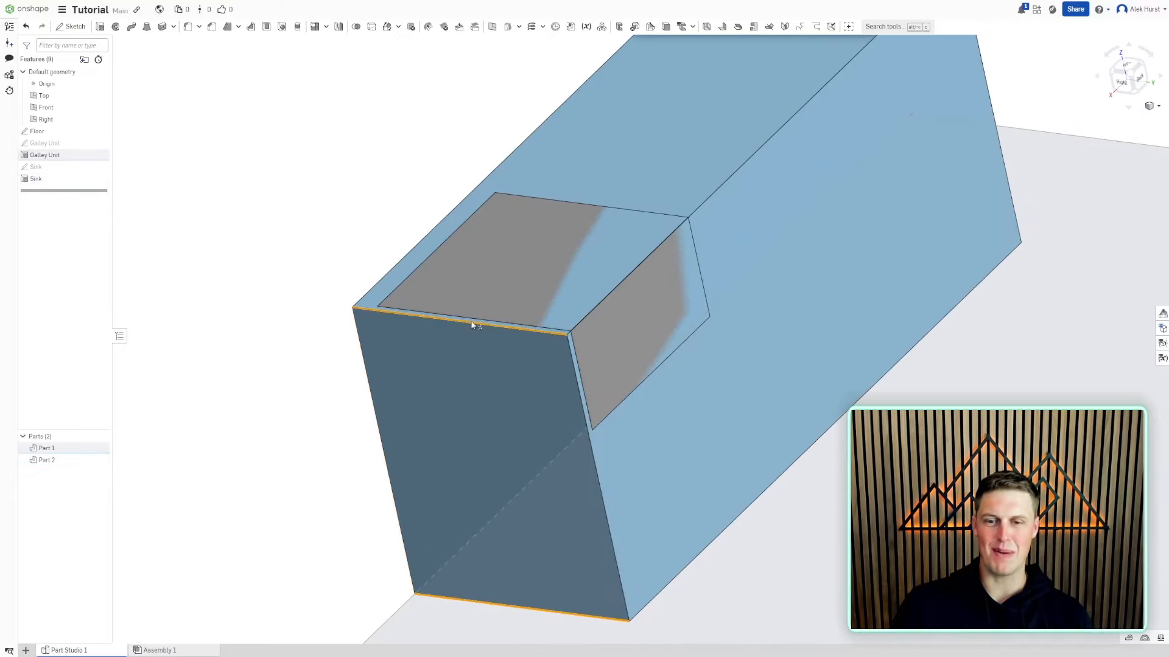
{"action": "left_click", "coordinate": [607, 274]}
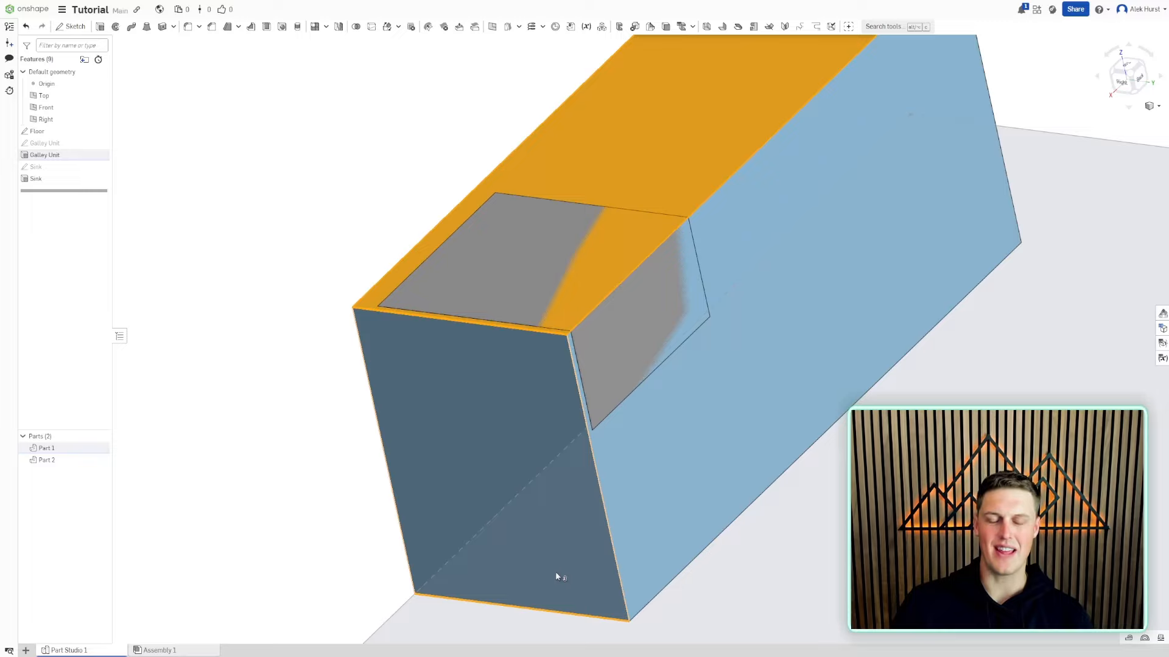
{"action": "scroll", "coordinate": [555, 572], "scroll_direction": "down", "scroll_amount": 4}
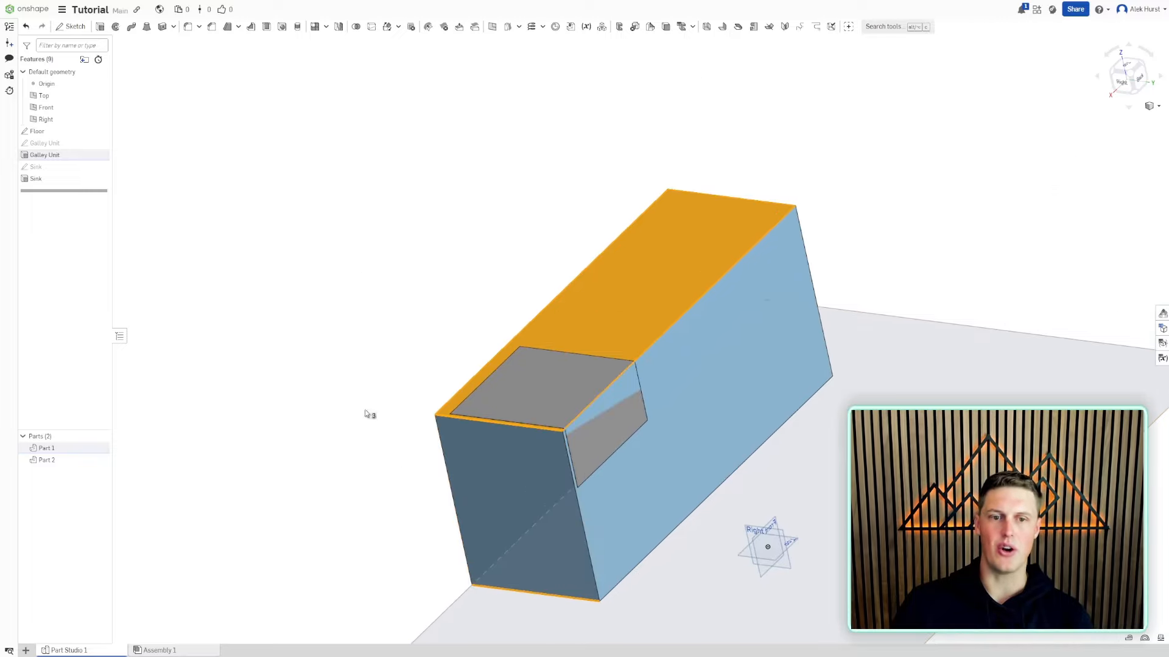
{"action": "left_click", "coordinate": [297, 290]}
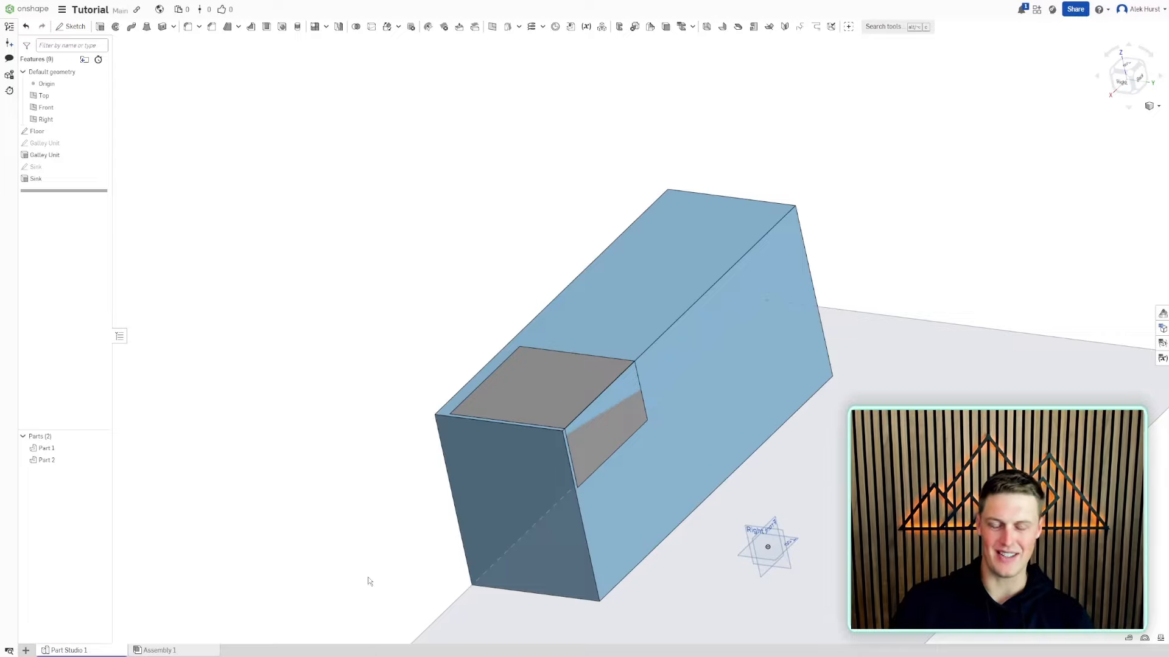
Measure the gap between the galley unit's long top edge and the sink's adjacent parallel edge
{"action": "right_click_drag", "start_coordinate": [366, 581], "coordinate": [366, 334]}
{"action": "left_click", "coordinate": [401, 335]}
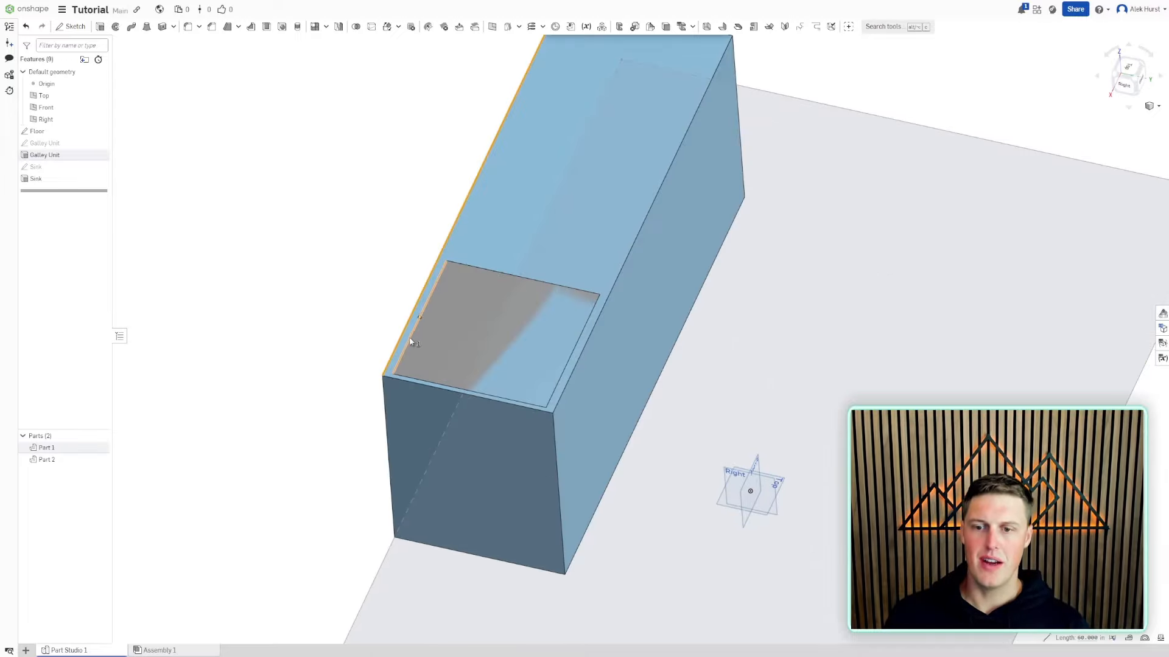
{"action": "left_click", "coordinate": [409, 342]}
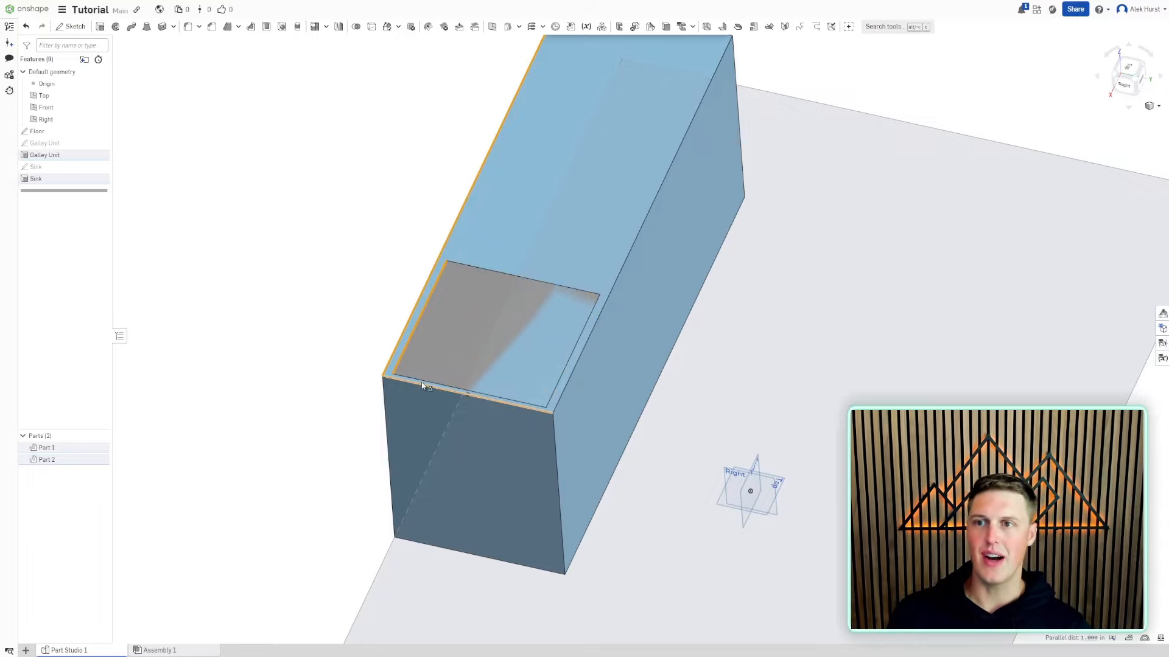
{"action": "key", "text": "Escape"}
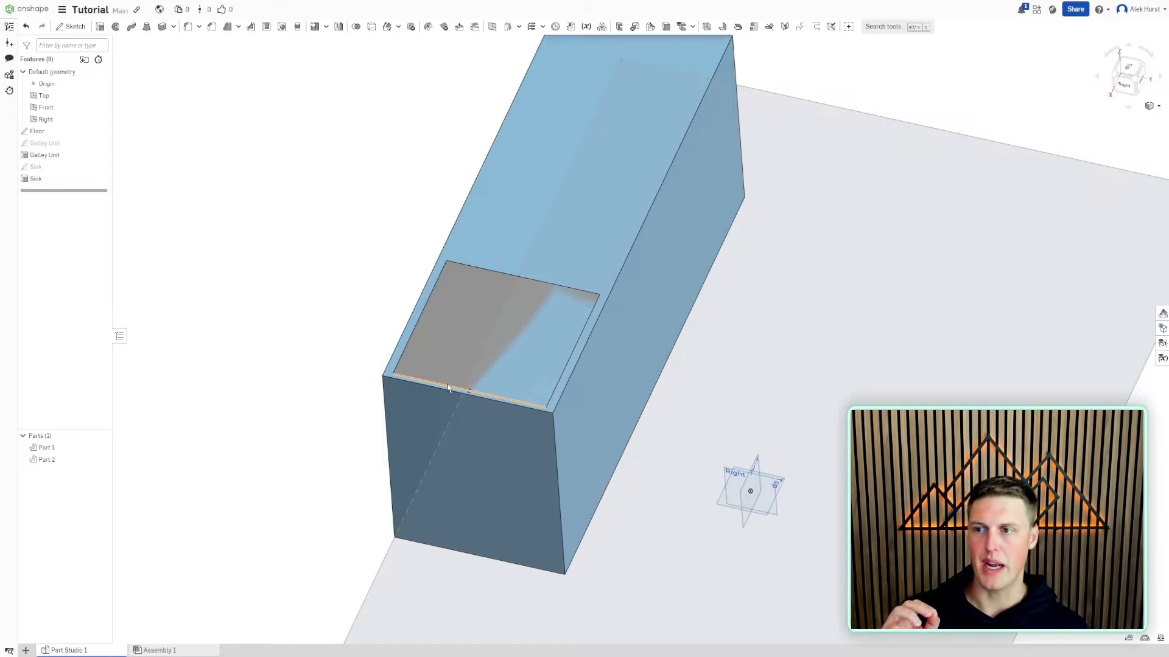
{"action": "left_click", "coordinate": [403, 351]}
{"action": "left_click", "coordinate": [407, 363]}
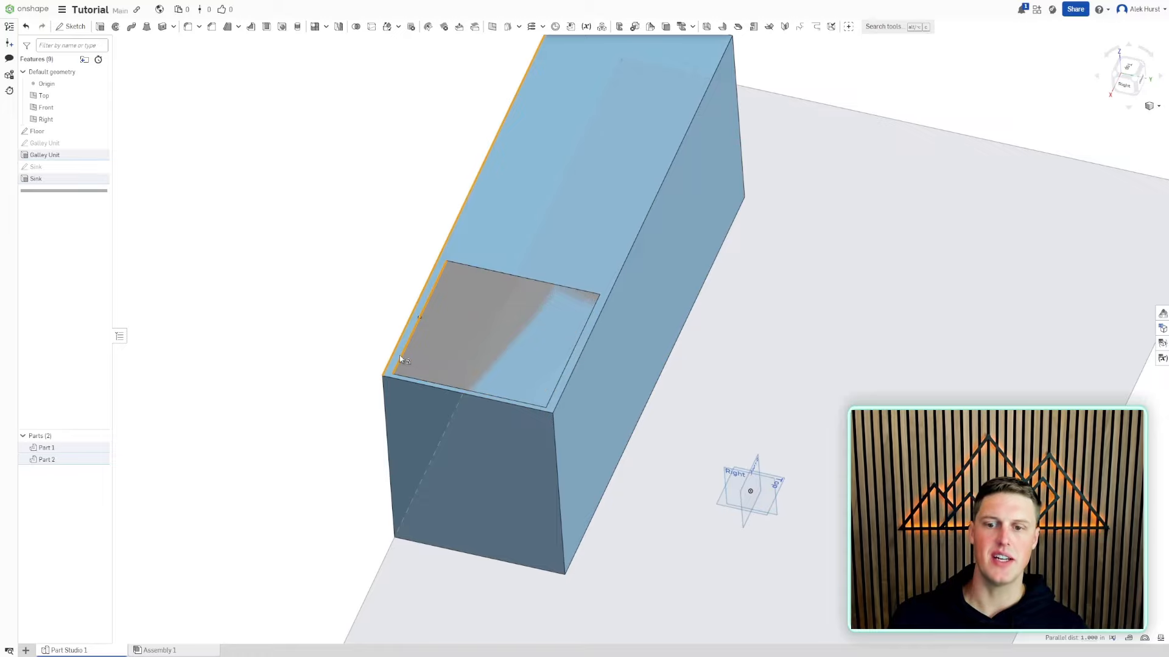
Reopen the Sink sketch and shift its rectangle slightly inward on the galley unit's top with the Transform tool
{"action": "double_click", "coordinate": [58, 171]}
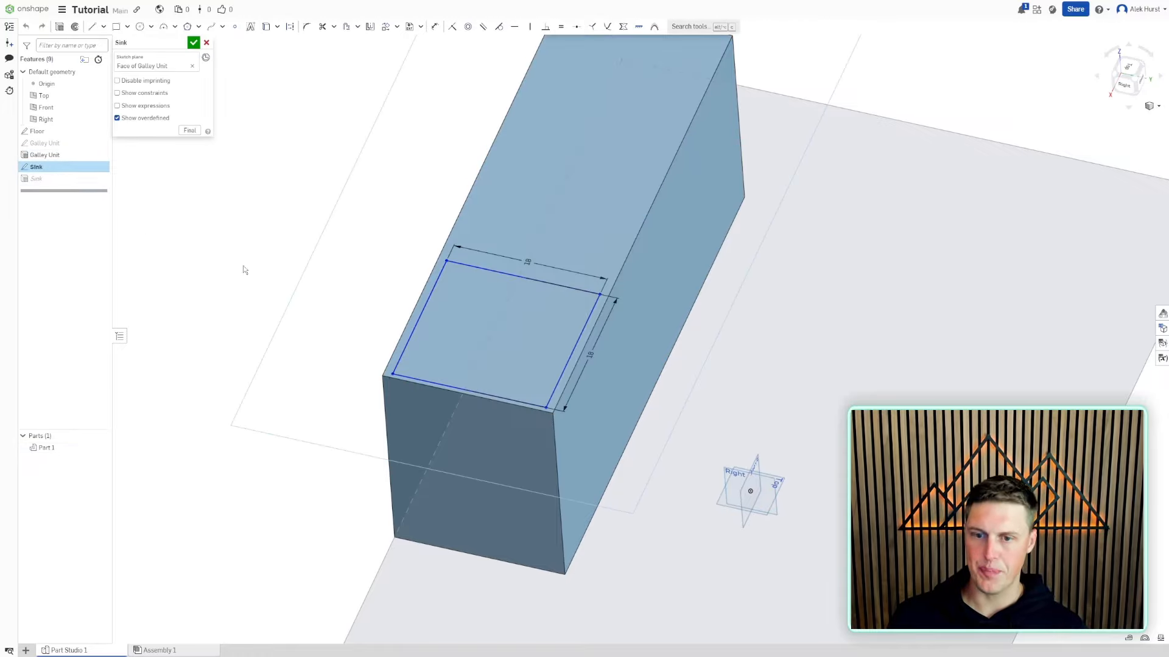
{"action": "left_click", "coordinate": [385, 27]}
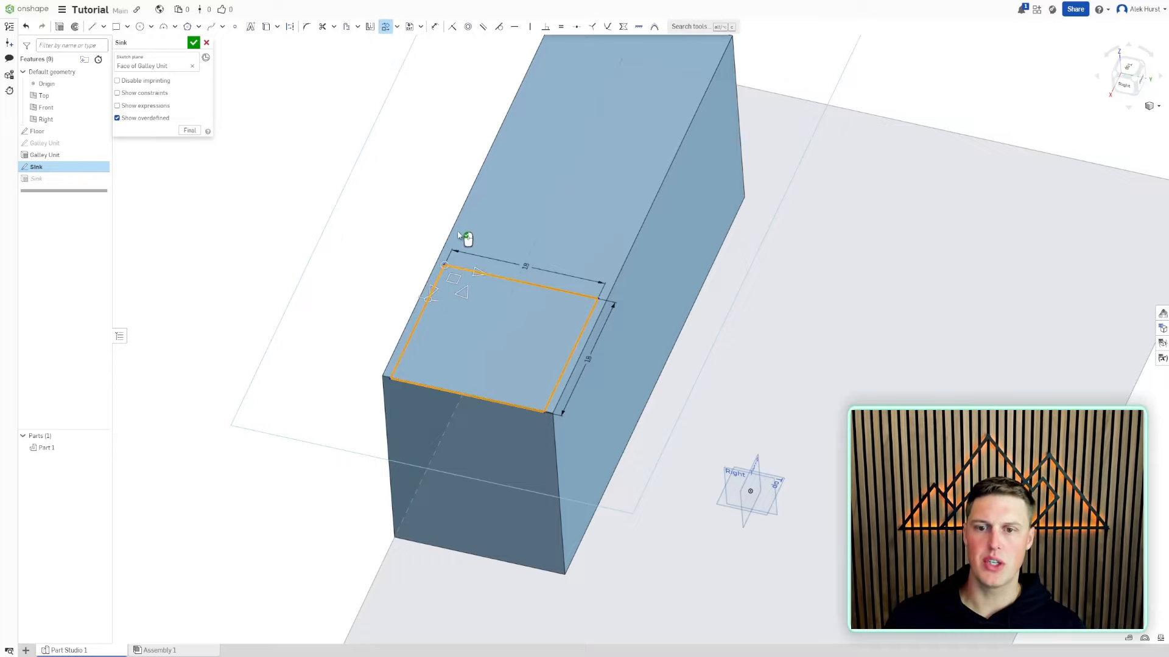
{"action": "left_click_drag", "start_coordinate": [452, 275], "coordinate": [460, 275]}
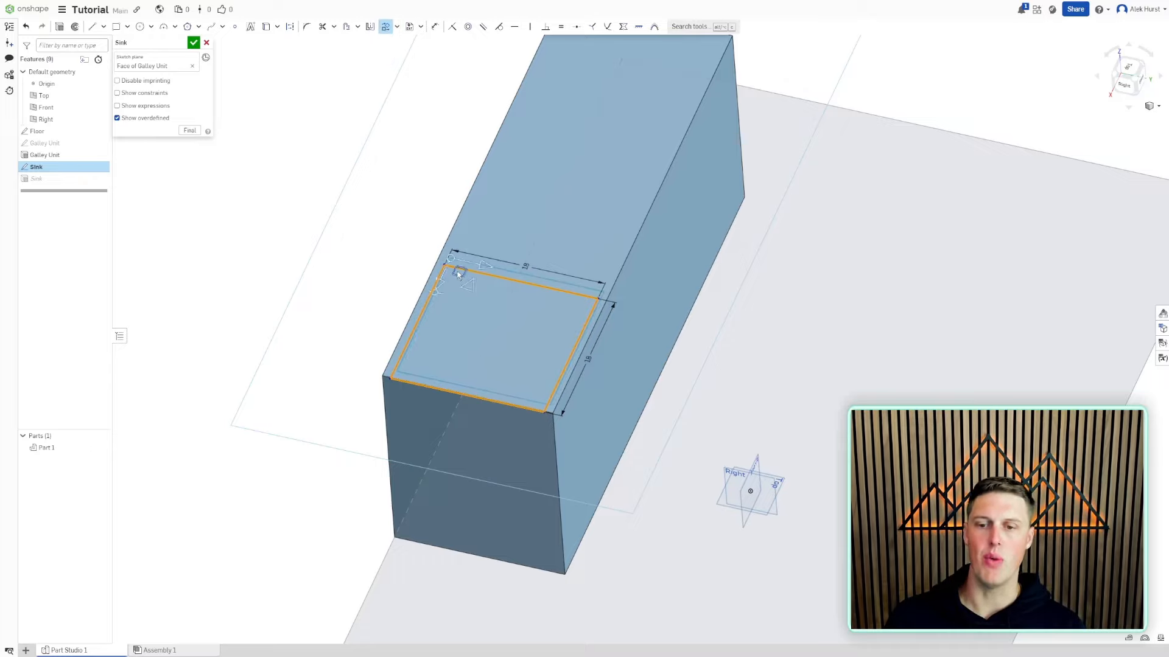
{"action": "left_click", "coordinate": [396, 256]}
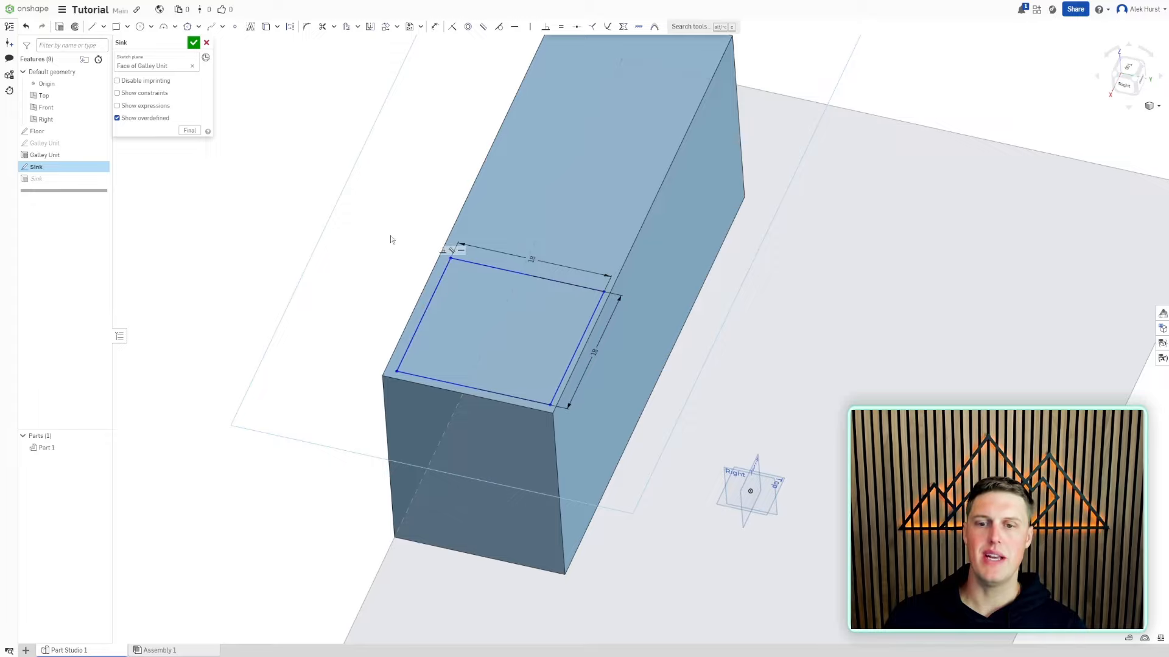
{"action": "left_click_drag", "start_coordinate": [381, 223], "coordinate": [664, 420]}
{"action": "left_click", "coordinate": [365, 288]}
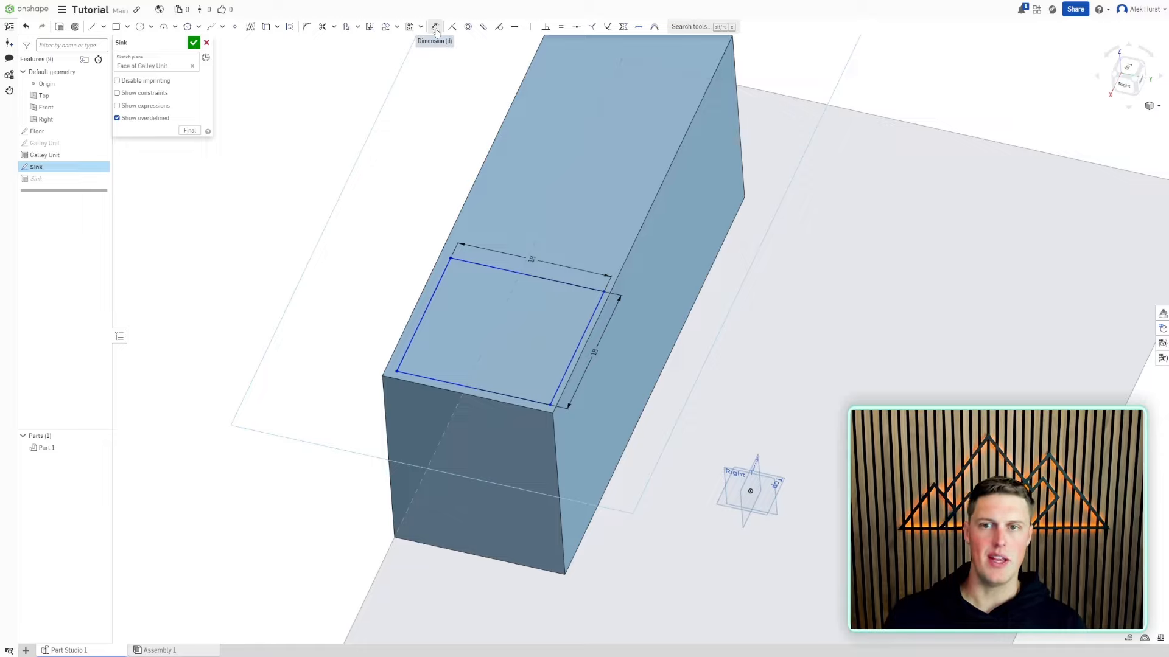
Dimension the distance between the sink rectangle's long-side edge and the galley unit's parallel top edge as 1.5 in
{"action": "left_click", "coordinate": [436, 28]}
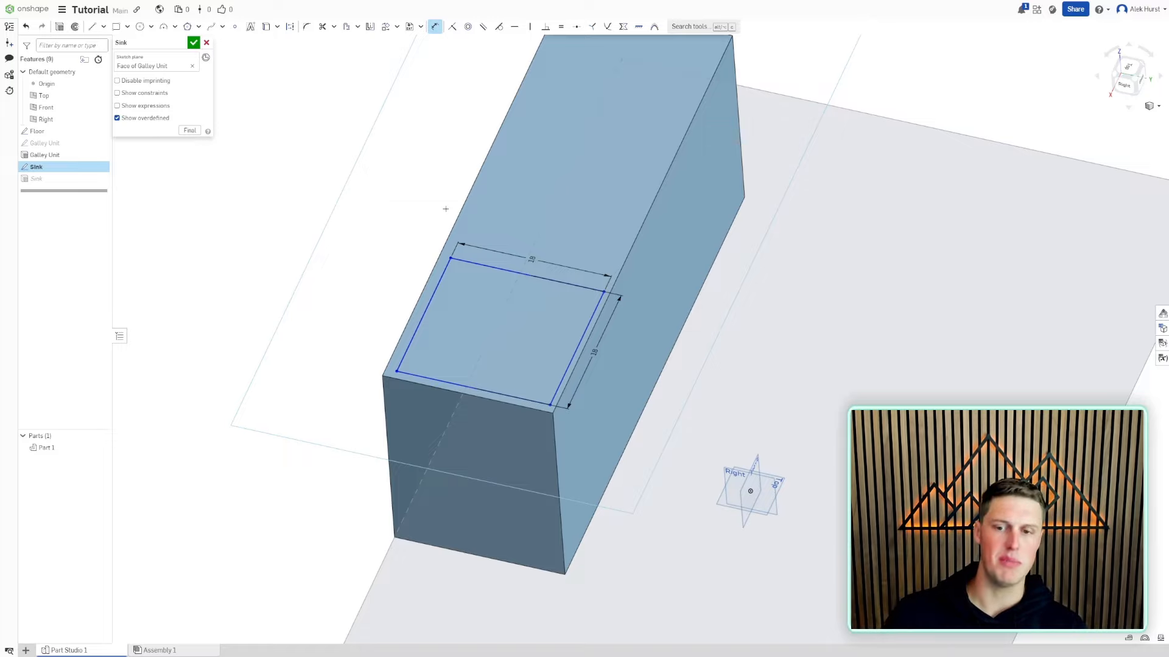
{"action": "left_click", "coordinate": [423, 317]}
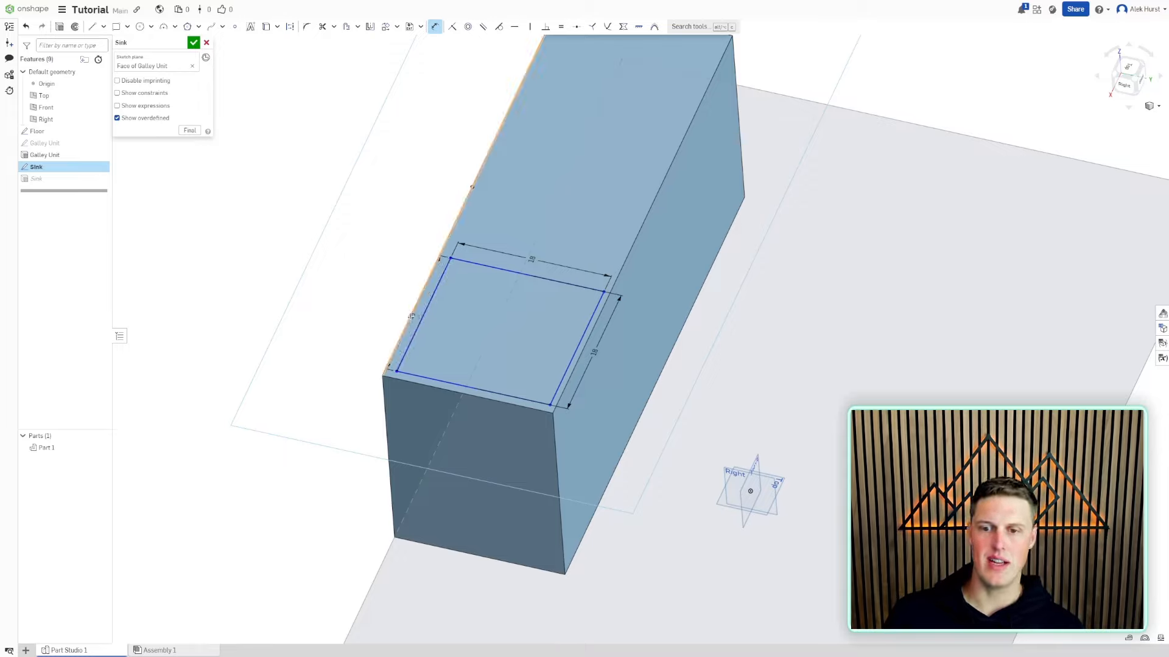
{"action": "left_click", "coordinate": [411, 316]}
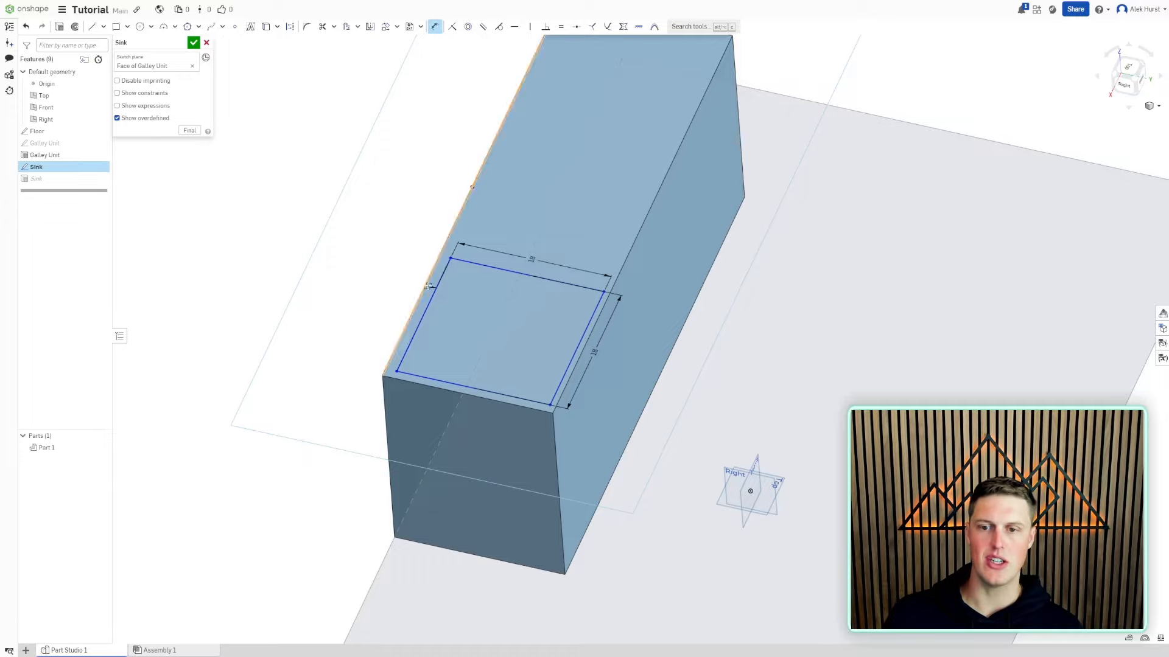
{"action": "left_click", "coordinate": [467, 218]}
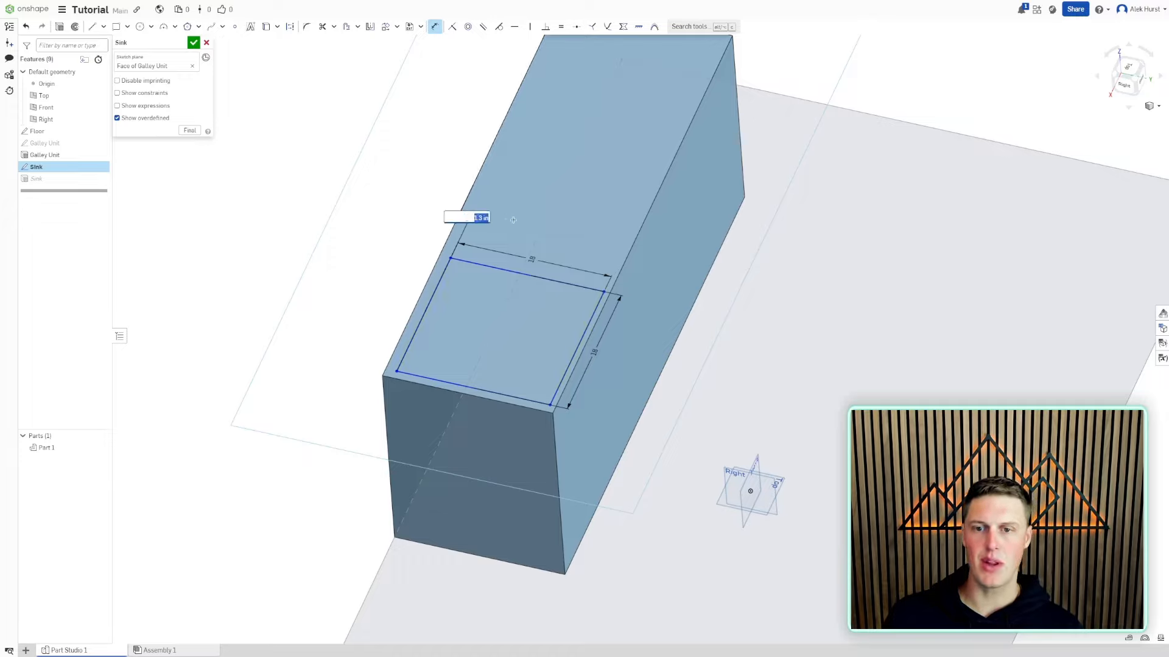
{"action": "type", "text": "1.5"}
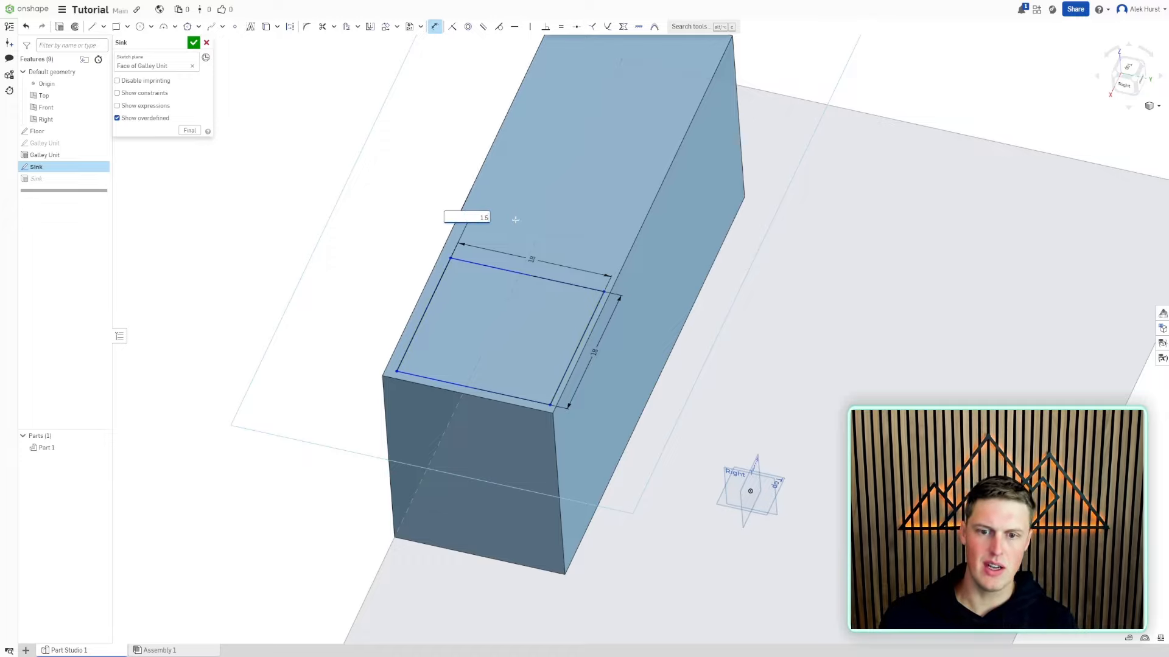
{"action": "key", "text": "Return"}
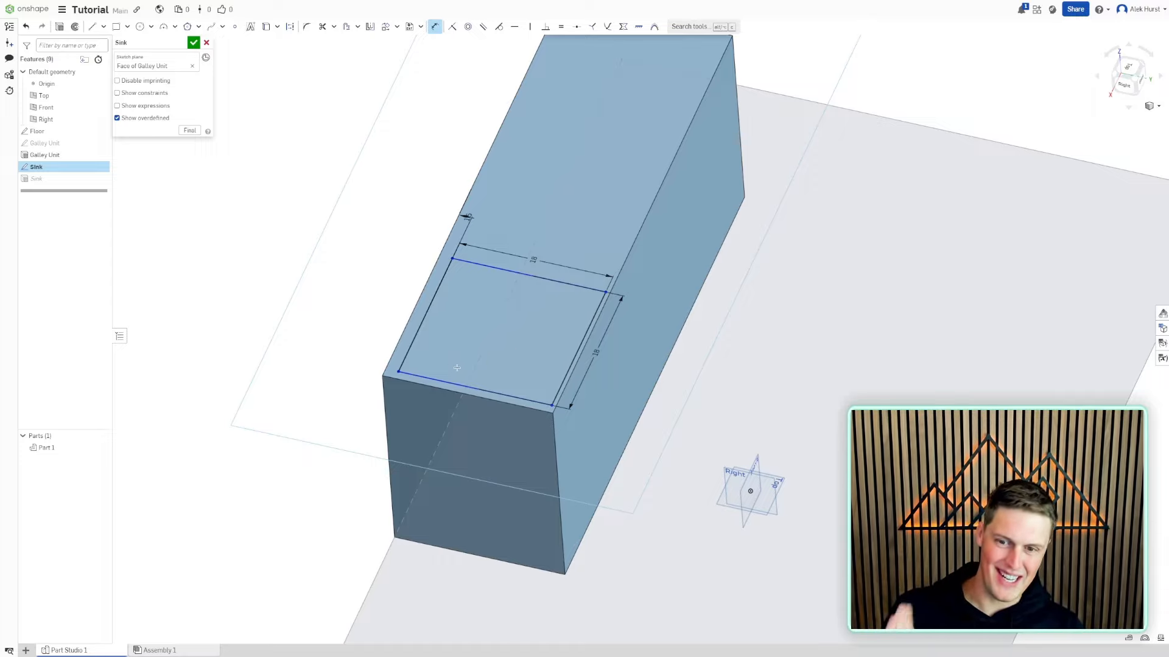
Try adding a second, conflicting dimension between the same sink and galley unit edges, and undo it
{"action": "left_click", "coordinate": [414, 345]}
{"action": "left_click", "coordinate": [404, 330]}
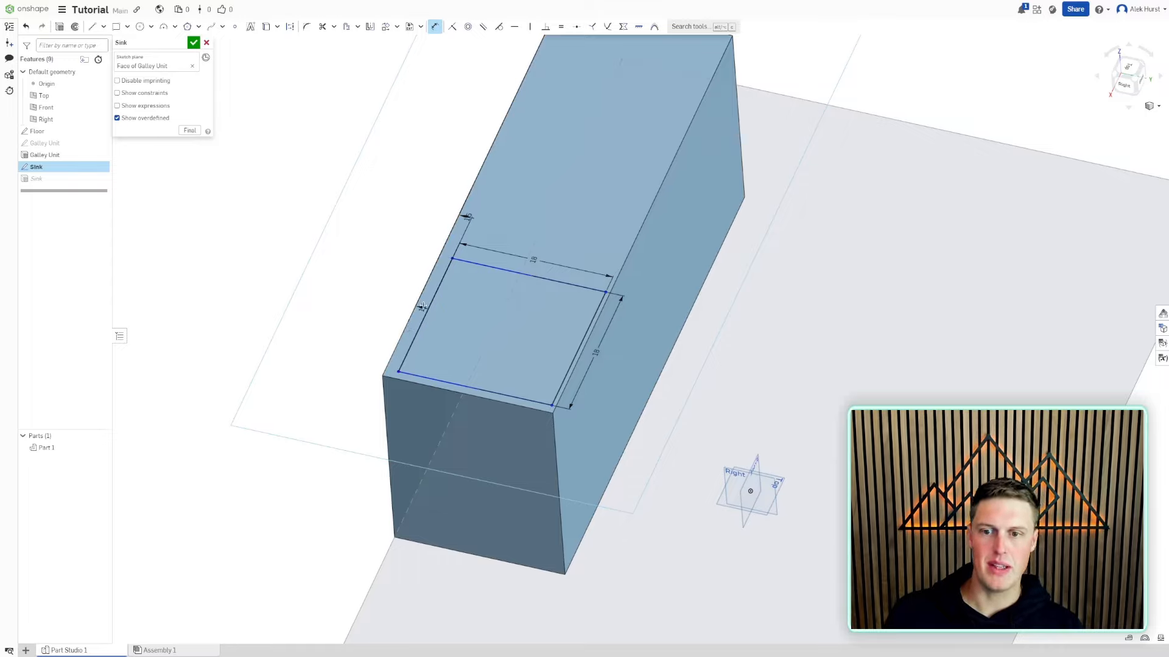
{"action": "left_click", "coordinate": [462, 283]}
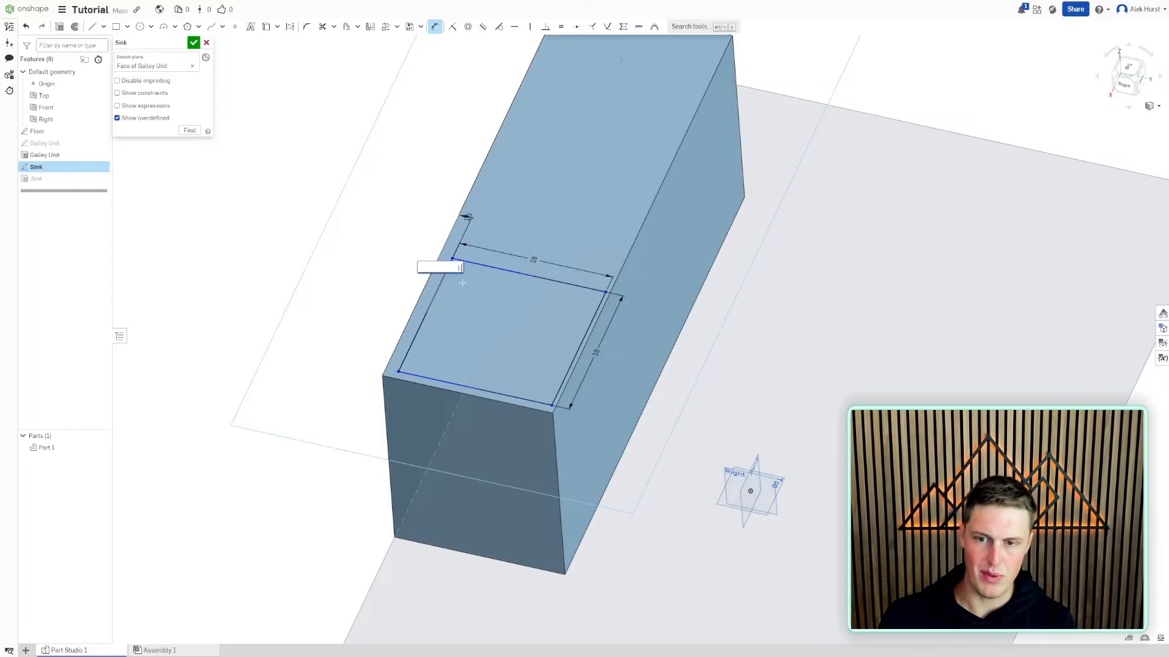
{"action": "key", "text": "Return"}
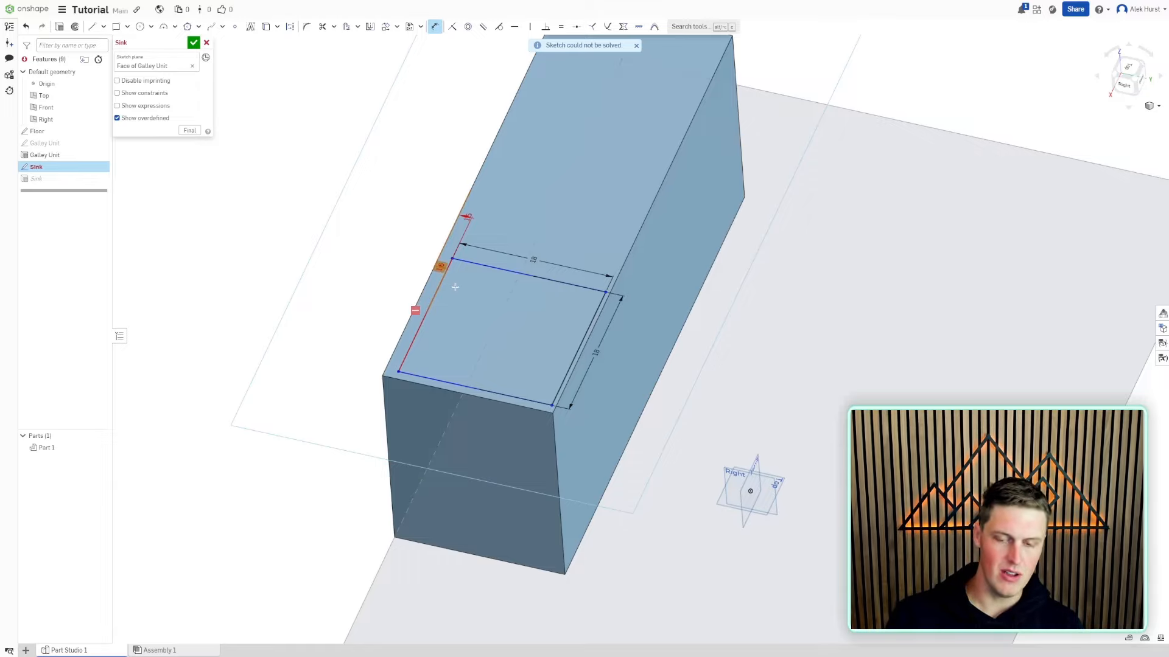
{"action": "key", "text": "ctrl+z"}
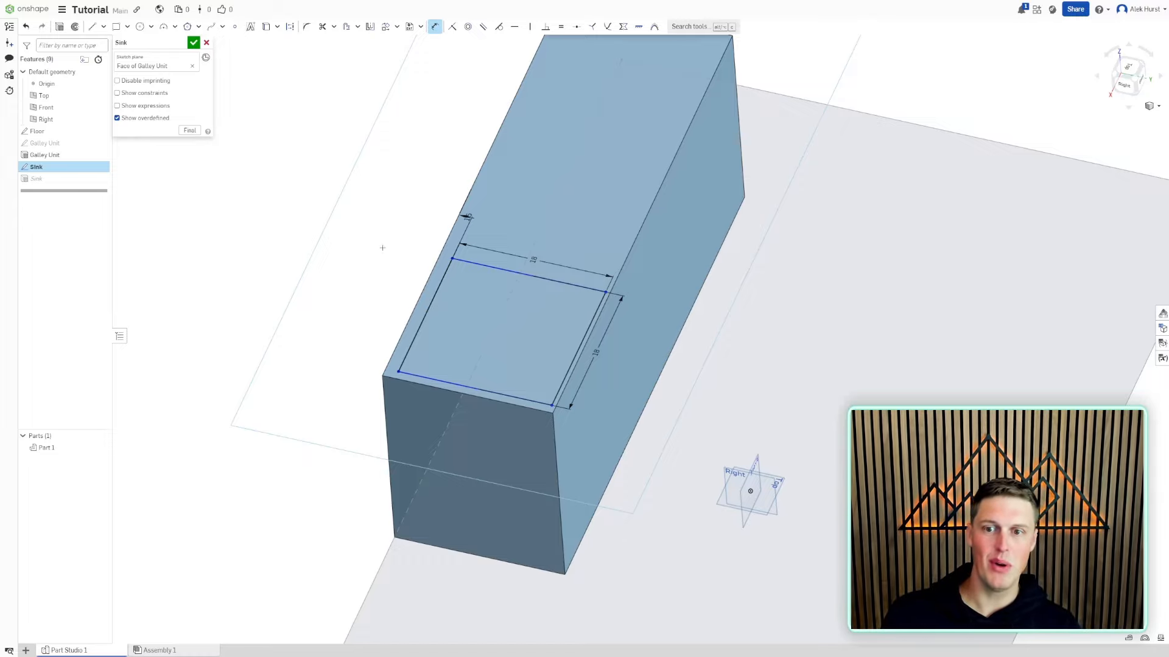
{"action": "key", "text": "Escape"}
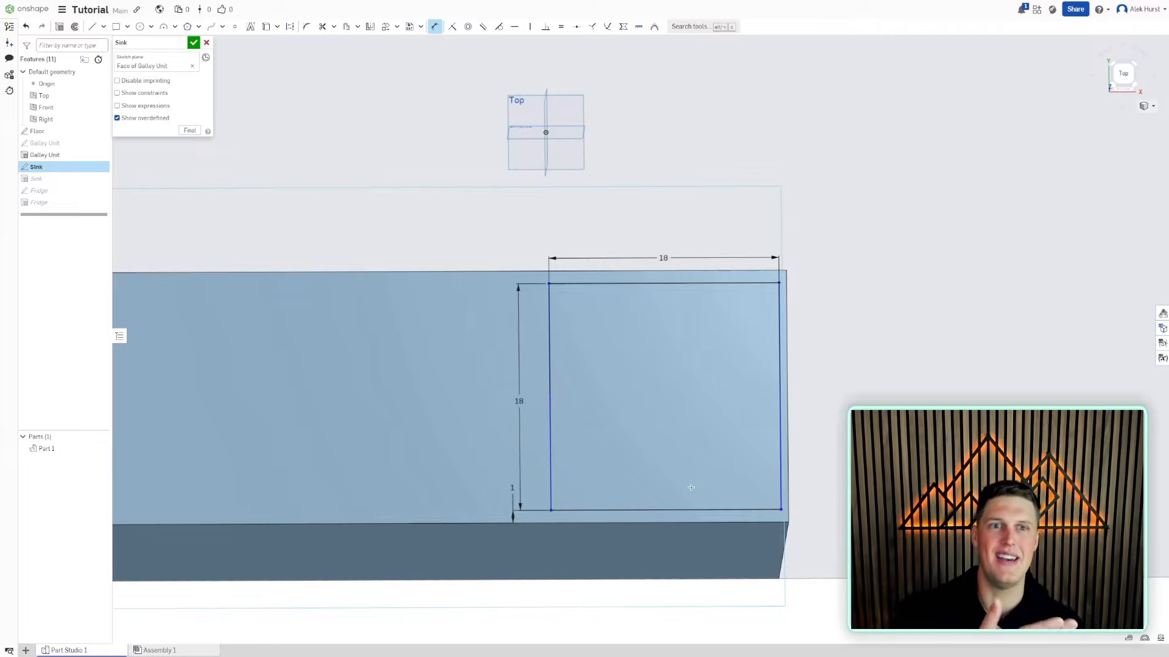
{"action": "mouse_move", "coordinate": [691, 488]}
{"action": "right_mouse_down"}
{"action": "mouse_move", "coordinate": [660, 456]}
{"action": "mouse_move", "coordinate": [668, 470]}
{"action": "mouse_move", "coordinate": [647, 465]}
{"action": "right_mouse_up"}
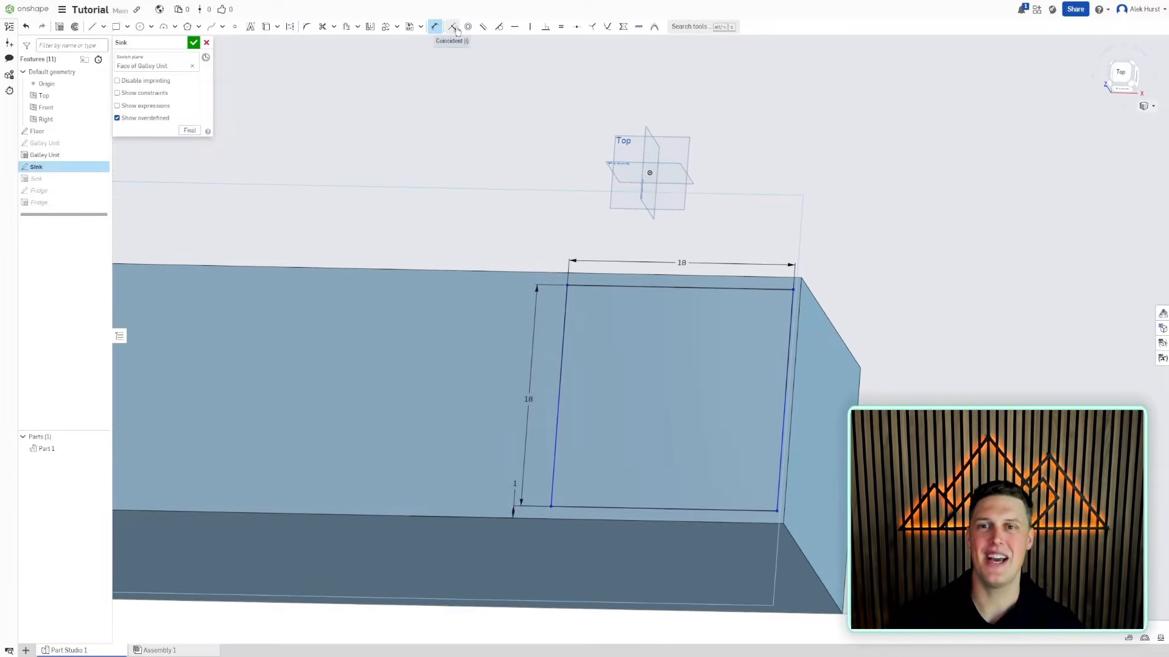
{"action": "right_click_drag", "start_coordinate": [402, 240], "coordinate": [434, 229]}
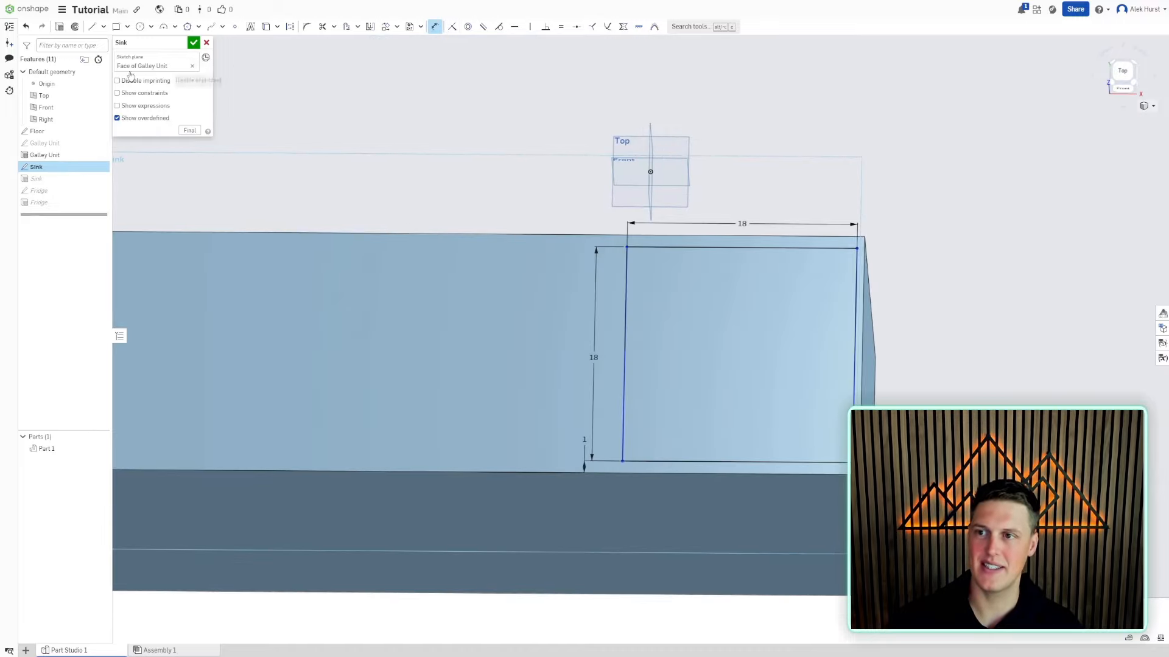
{"action": "right_click_drag", "start_coordinate": [606, 103], "coordinate": [664, 155]}
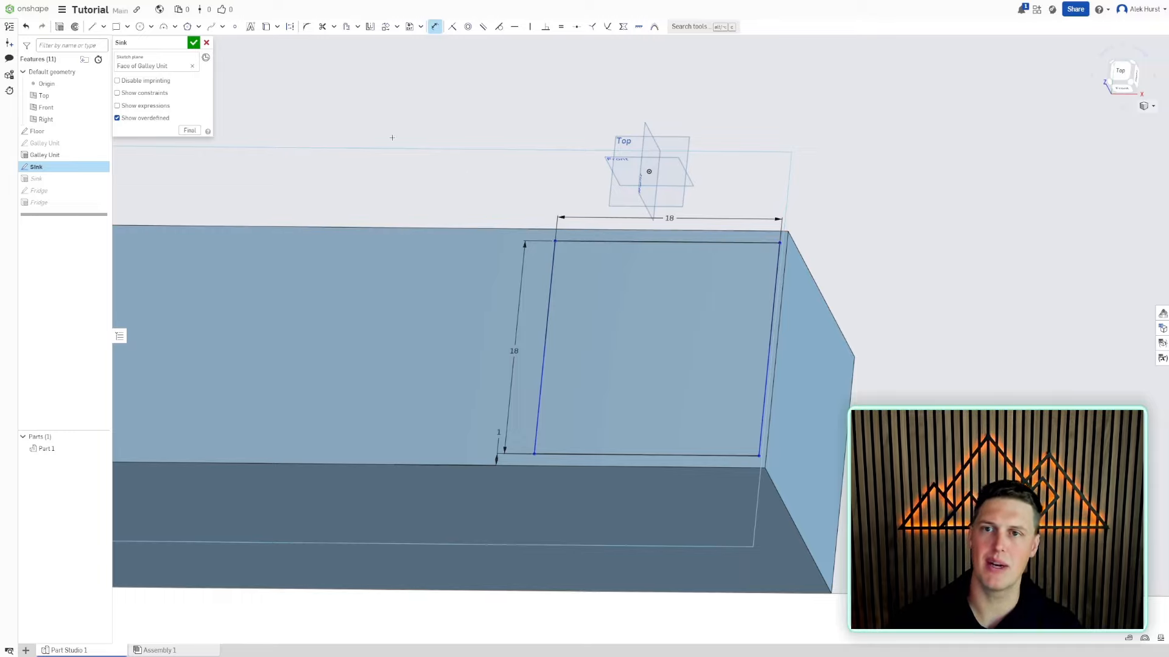
Try to move the whole sink rectangle away from the galley unit's 1 in dimensioned edge with the Transform tool
{"action": "key", "text": "Escape"}
{"action": "left_click_drag", "start_coordinate": [512, 205], "coordinate": [842, 517]}
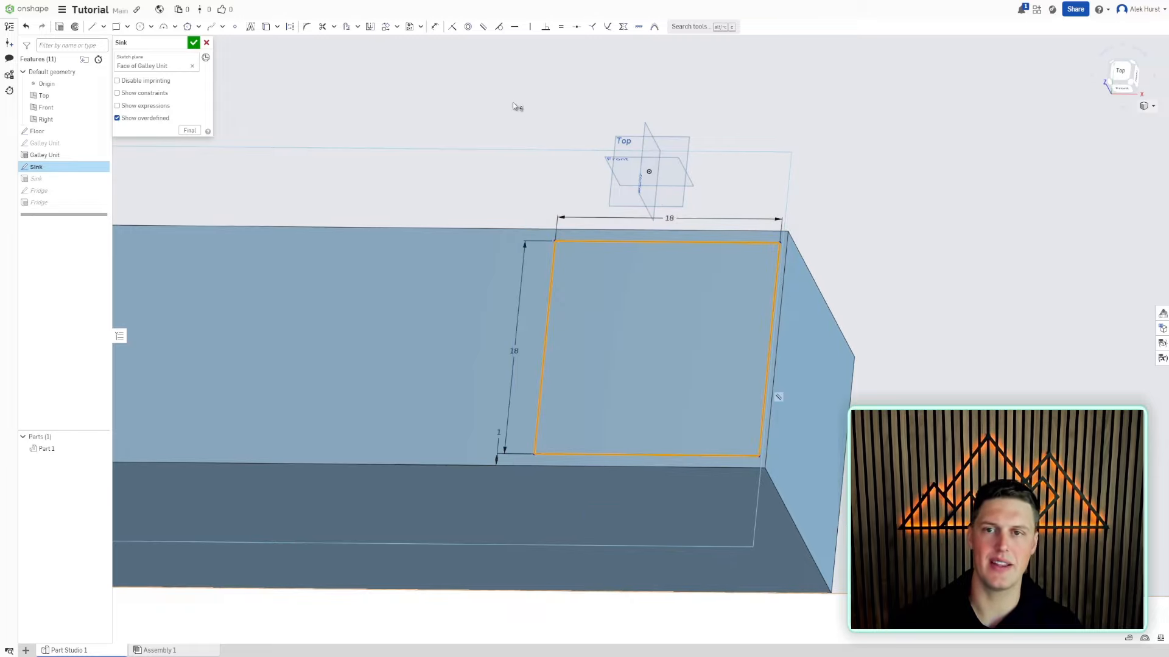
{"action": "left_click", "coordinate": [385, 26]}
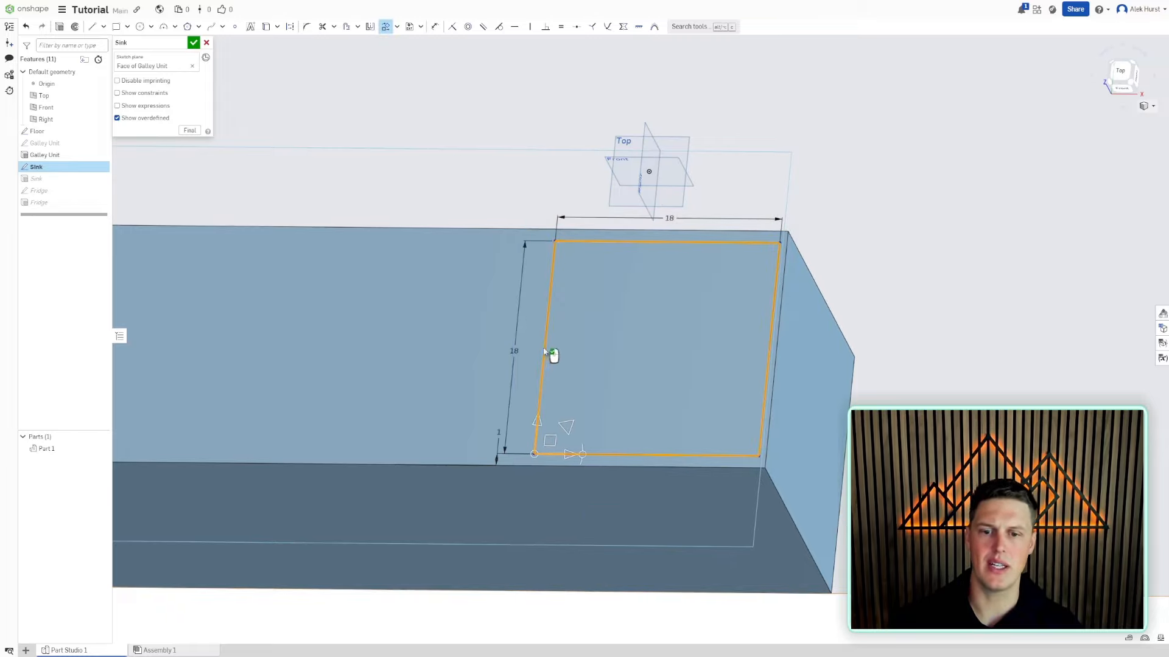
{"action": "left_click_drag", "start_coordinate": [537, 440], "coordinate": [542, 429]}
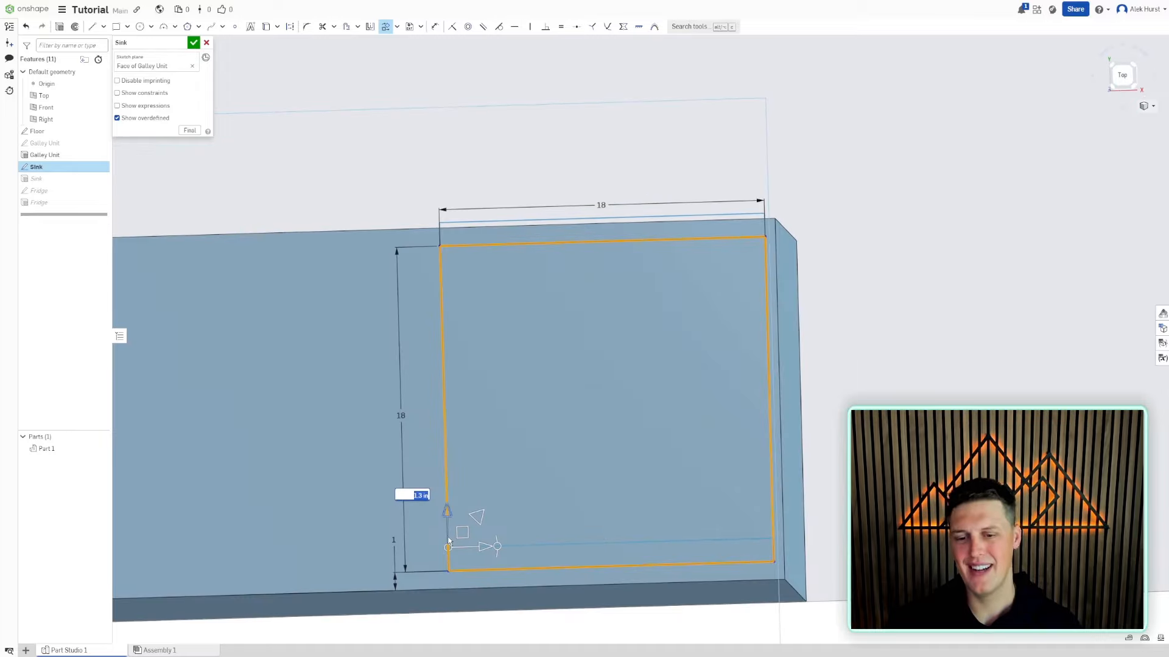
{"action": "left_click_drag", "start_coordinate": [447, 538], "coordinate": [448, 539]}
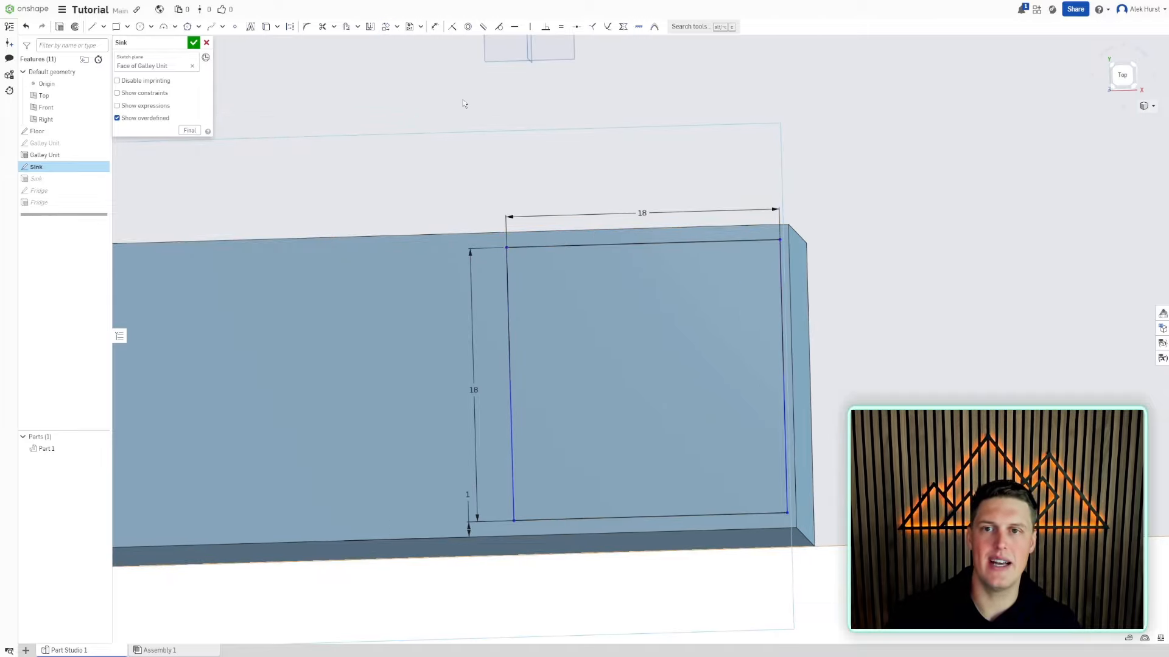
Make the sink rectangle's back edge coincident with the galley unit's long back top edge and accept the Sink sketch
{"action": "right_click_drag", "start_coordinate": [464, 104], "coordinate": [609, 105]}
{"action": "middle_click_drag", "start_coordinate": [609, 104], "coordinate": [695, 62]}
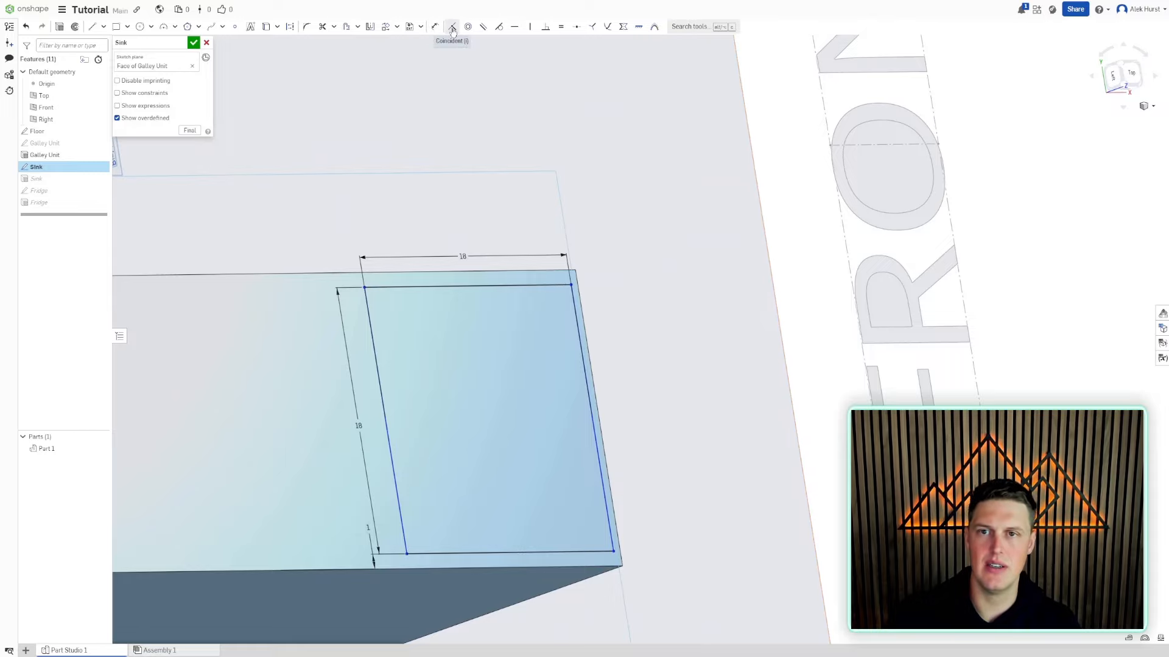
{"action": "left_click", "coordinate": [452, 28]}
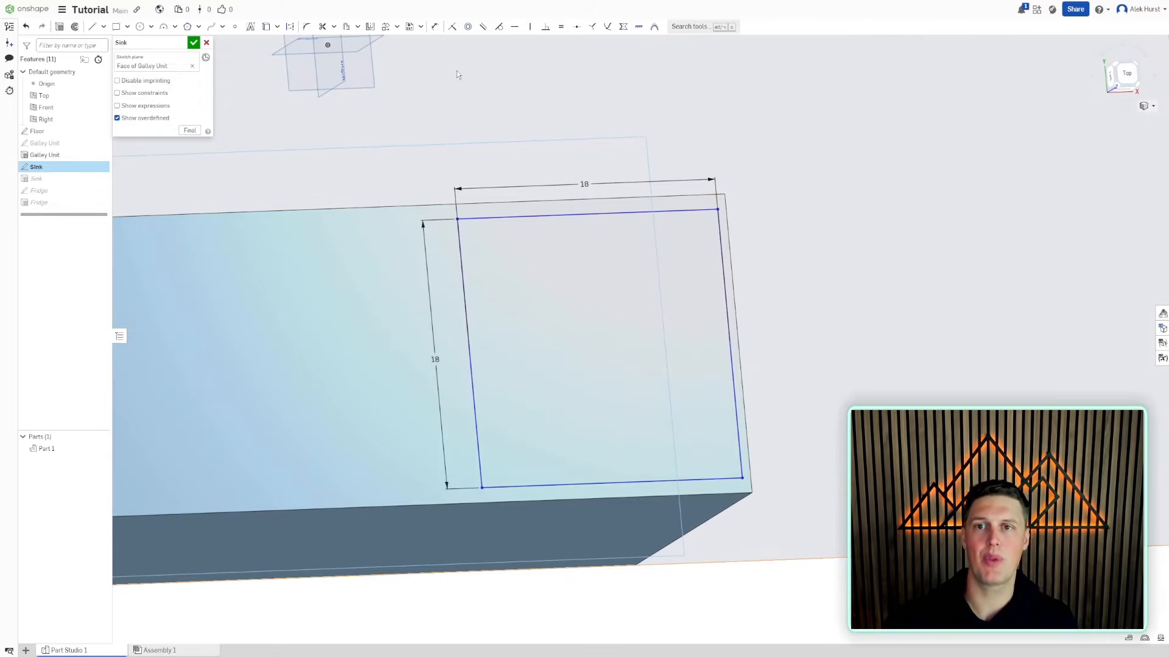
{"action": "left_click", "coordinate": [454, 29]}
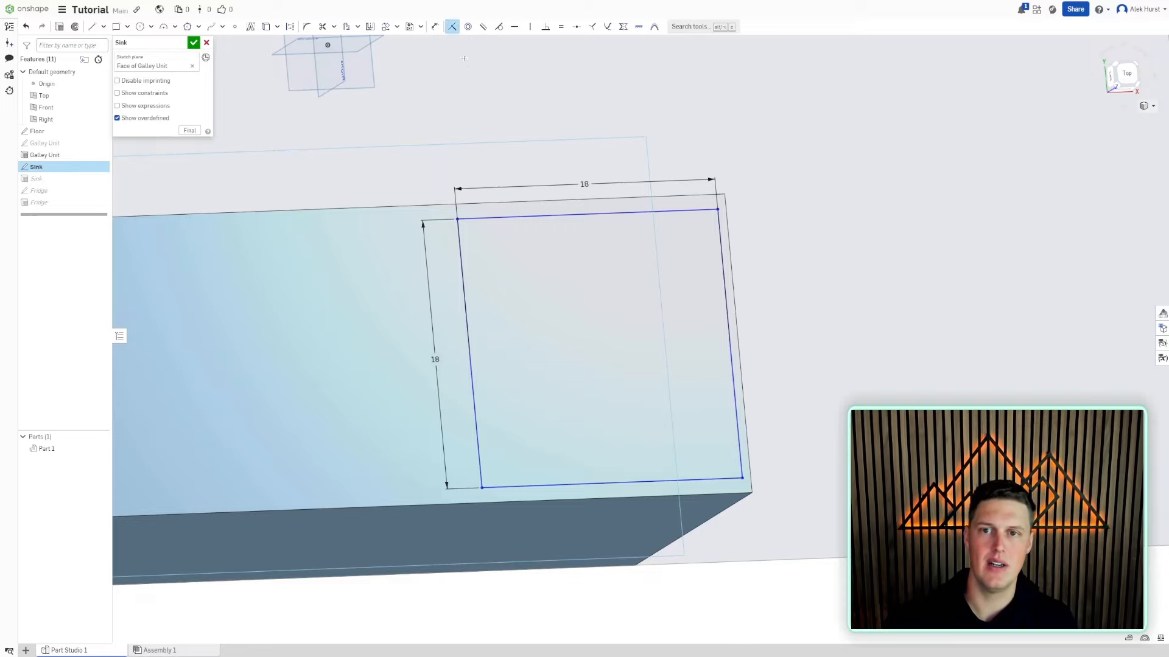
{"action": "left_click", "coordinate": [508, 218]}
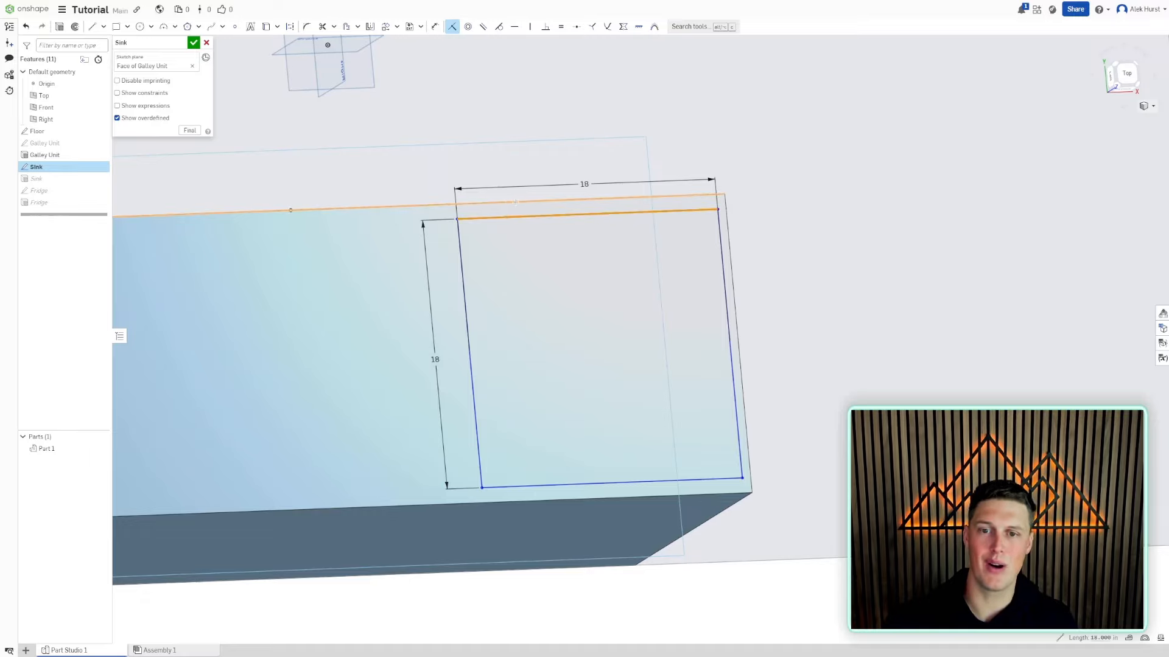
{"action": "left_click", "coordinate": [513, 203]}
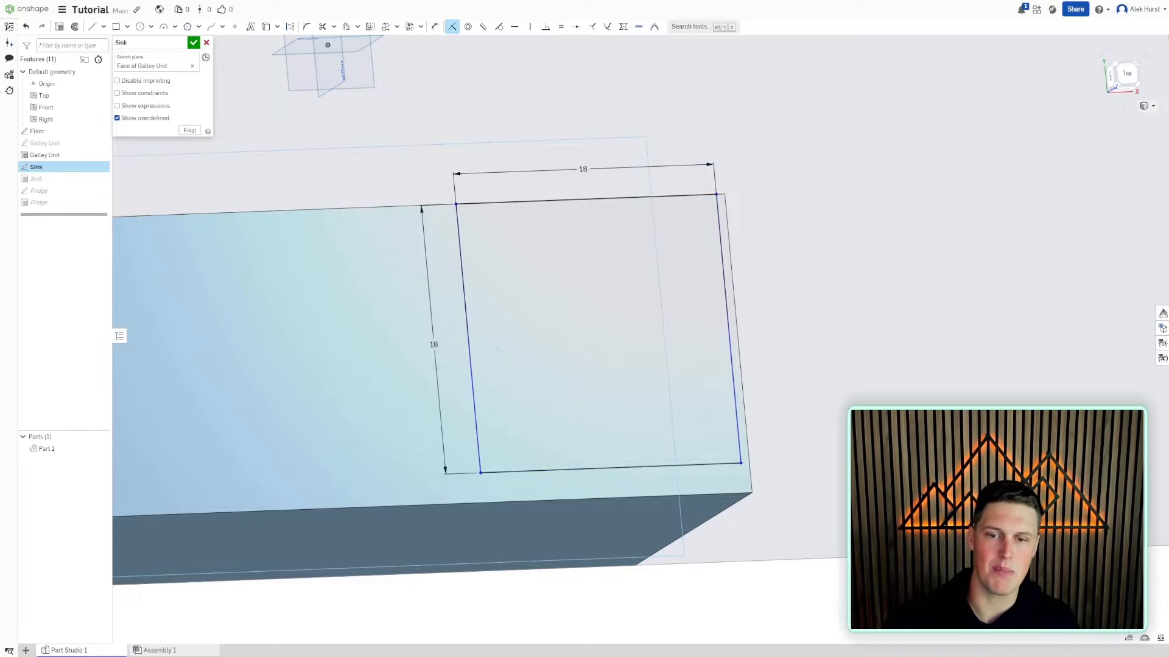
{"action": "mouse_move", "coordinate": [426, 207]}
{"action": "right_mouse_down"}
{"action": "mouse_move", "coordinate": [585, 271]}
{"action": "mouse_move", "coordinate": [546, 263]}
{"action": "right_mouse_up"}
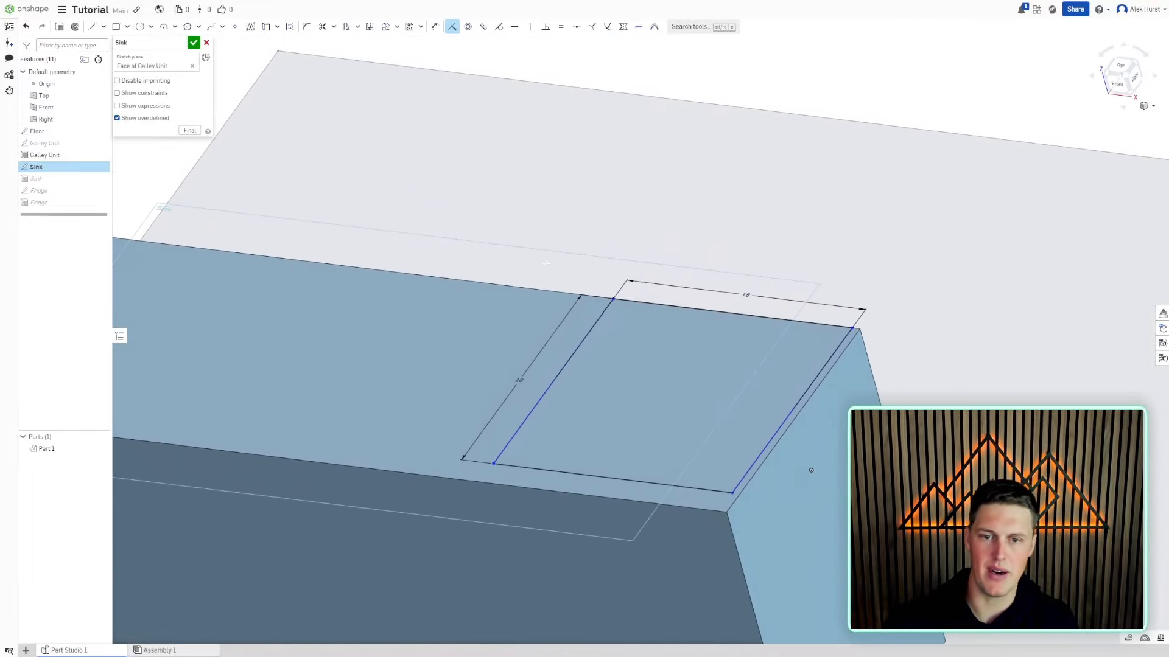
{"action": "left_click", "coordinate": [193, 44]}
{"action": "right_click_drag", "start_coordinate": [727, 292], "coordinate": [286, 237]}
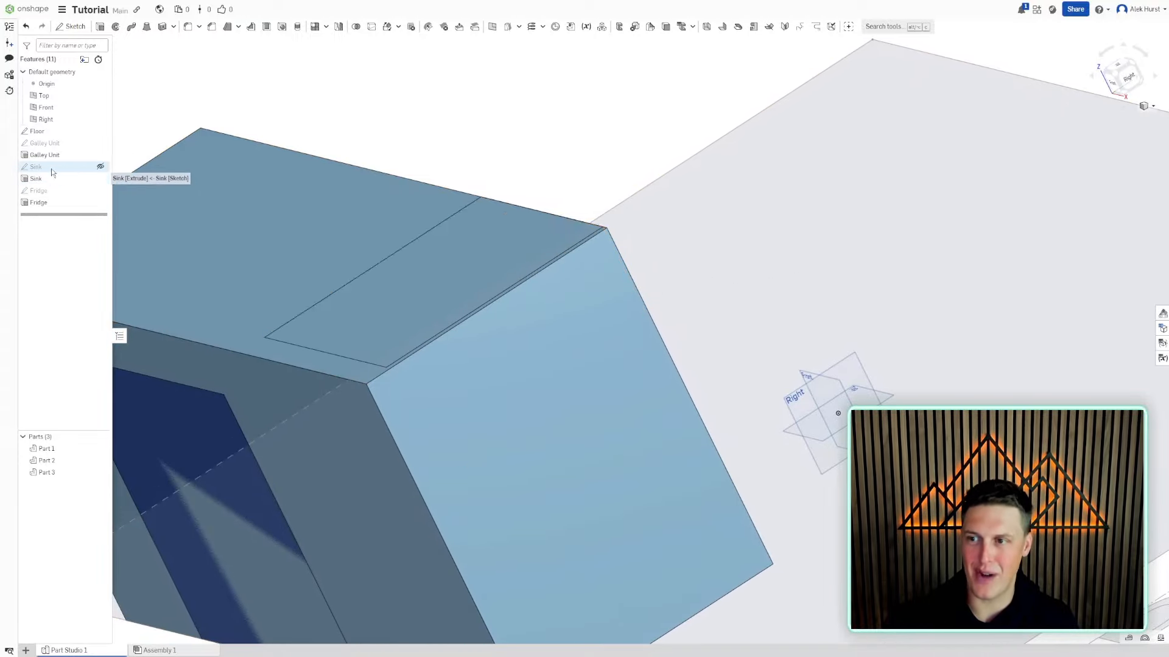
{"action": "right_click_drag", "start_coordinate": [405, 309], "coordinate": [625, 316]}
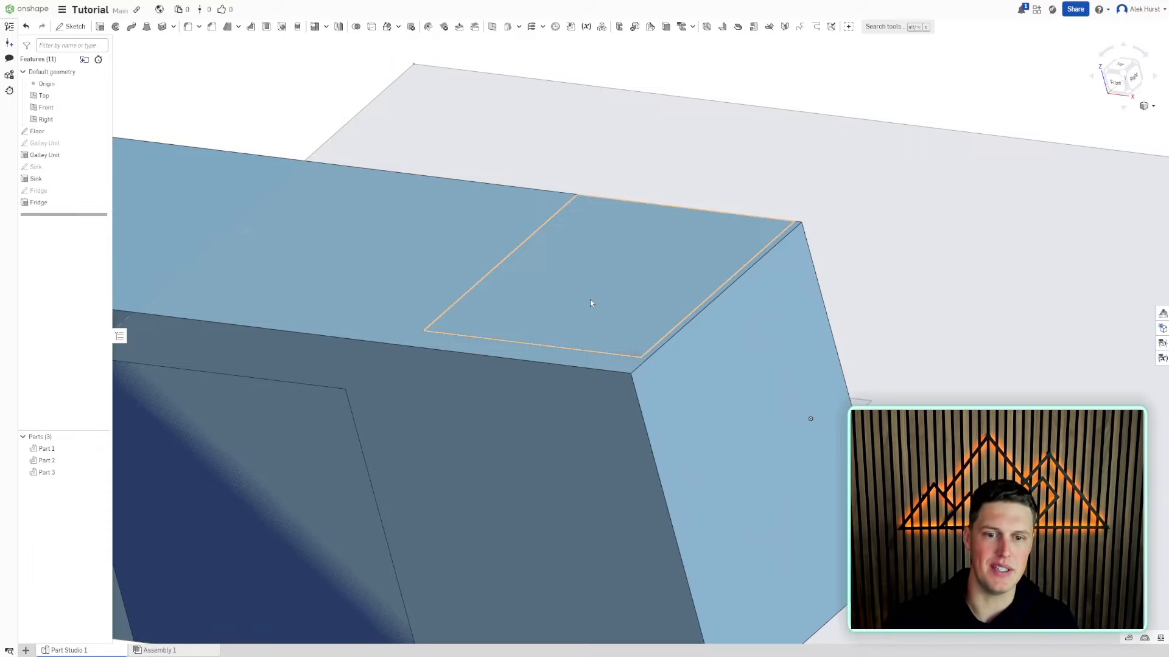